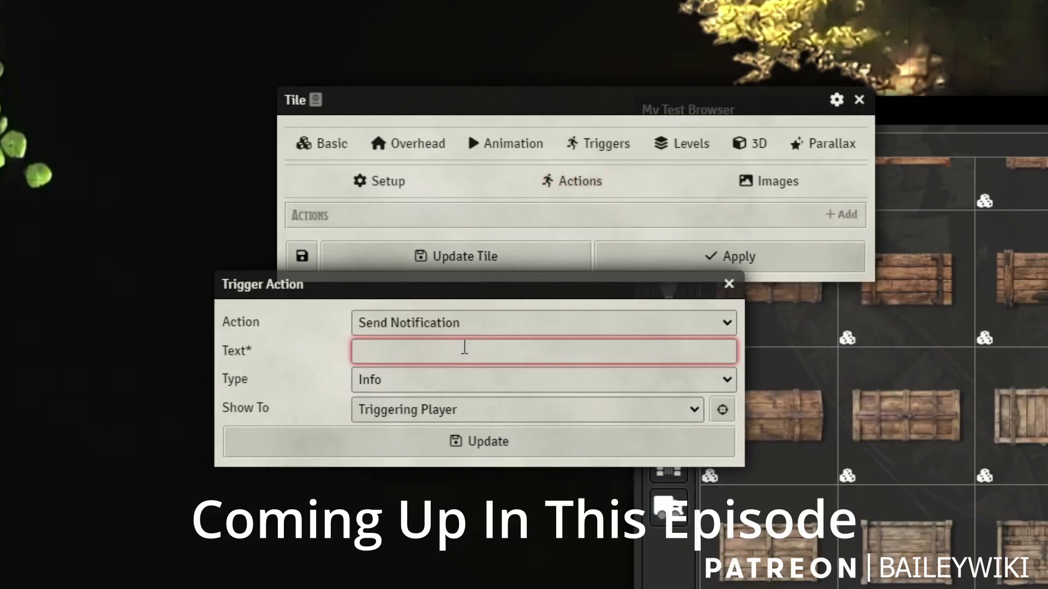
# Fill in the Send Notification action's text with a message beginning "MATT-enabled. Double-click to"
pyautogui.write('MATT-enabled. Double-click to o')
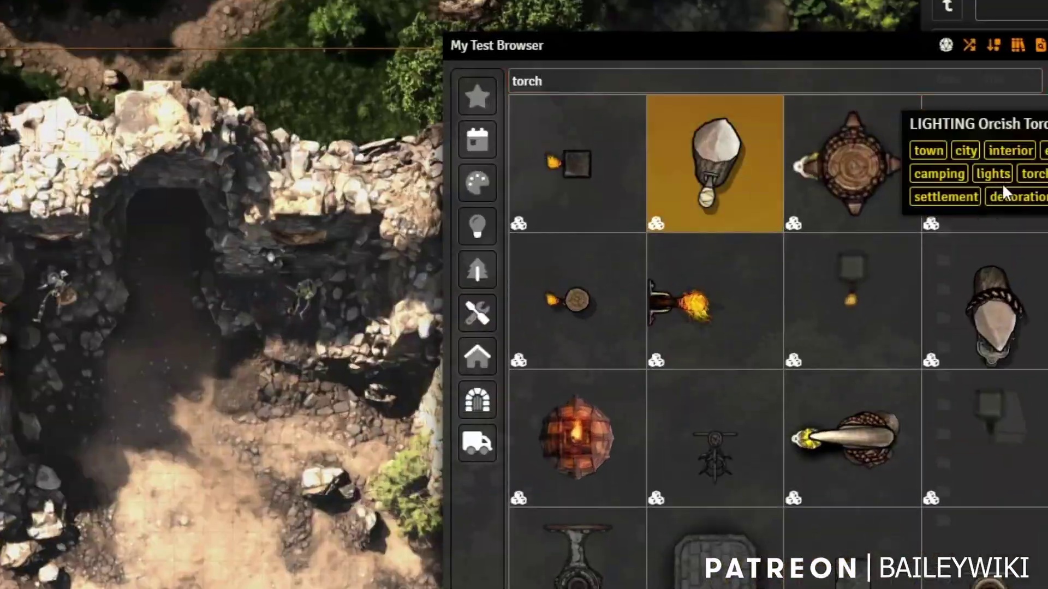
pyautogui.click(921, 241)
pyautogui.click(920, 319)
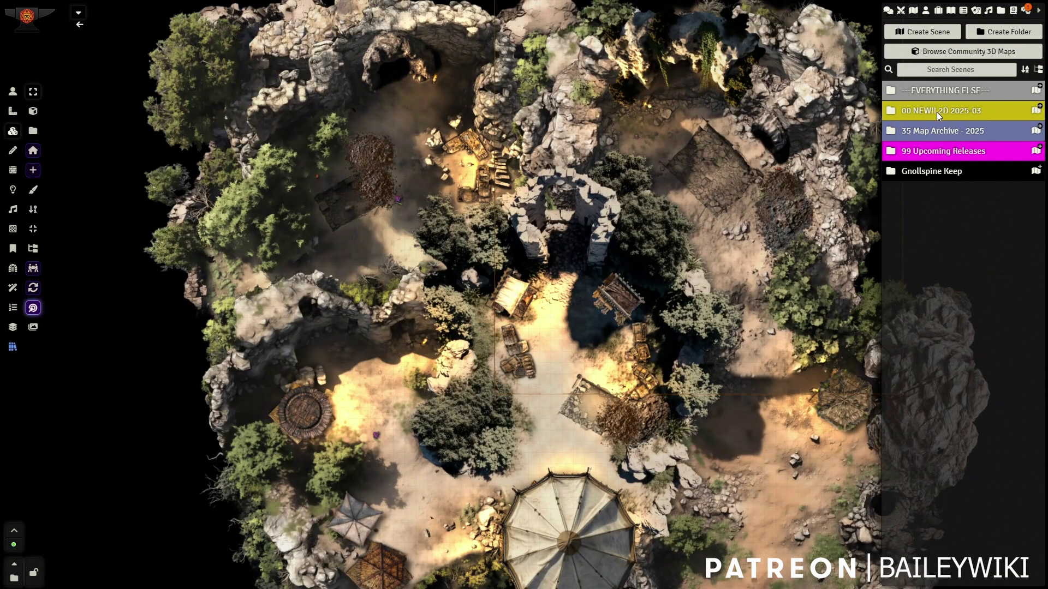
# Duplicate the first 01 1x Diorama Template scene in the 01 Template Scenes folder of 00 NEW!! 2D 2025-03
pyautogui.click(936, 111)
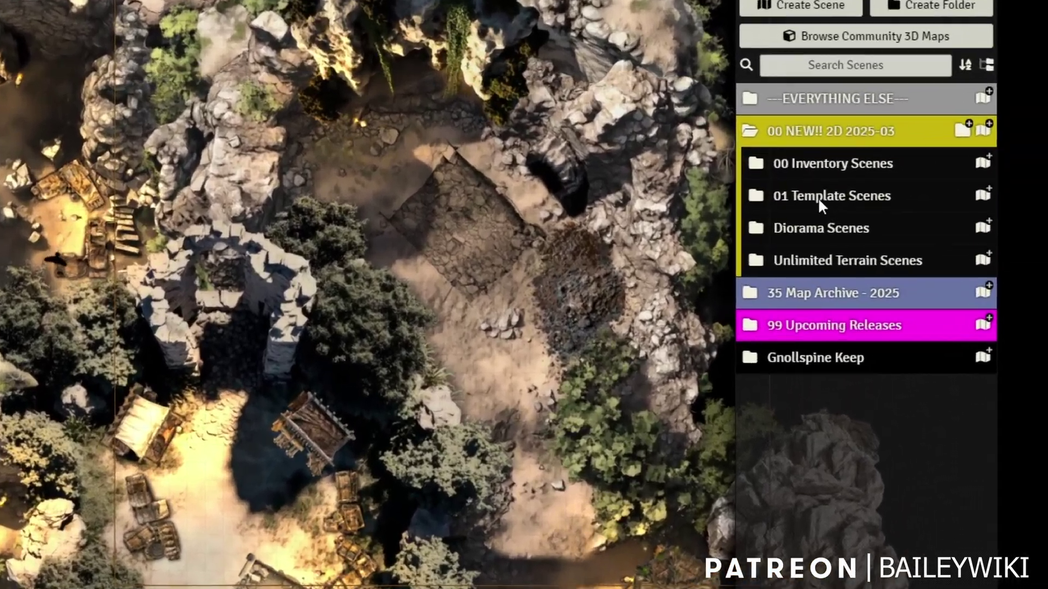
pyautogui.click(933, 151)
pyautogui.rightClick(791, 268)
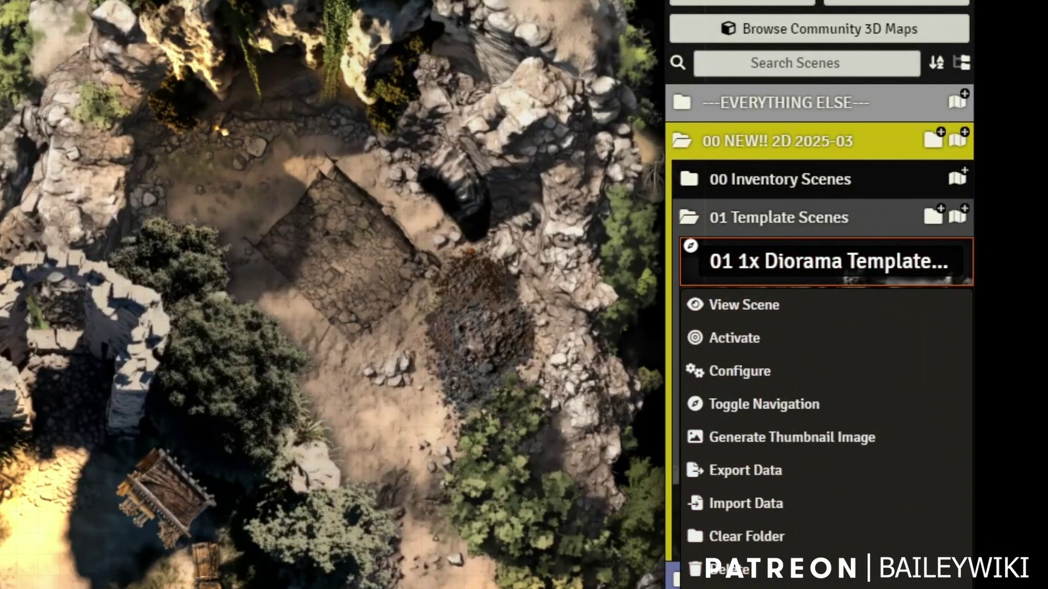
pyautogui.click(736, 588)
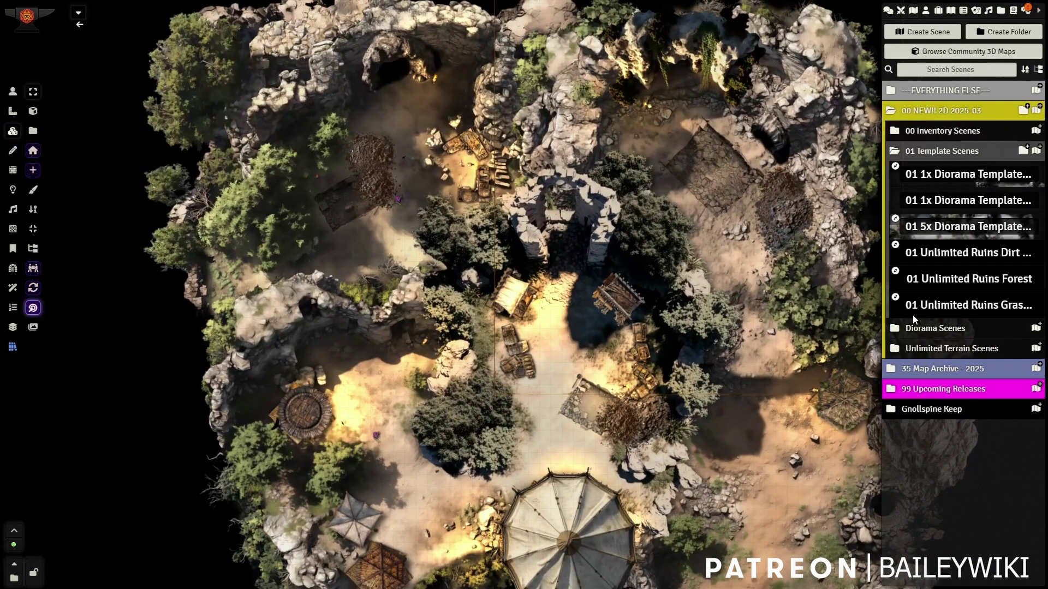
# Move the duplicated diorama template scene out of its folder to the top level of the scene list and view it
pyautogui.moveTo(954, 200); pyautogui.dragTo(948, 434)
pyautogui.click(949, 408)
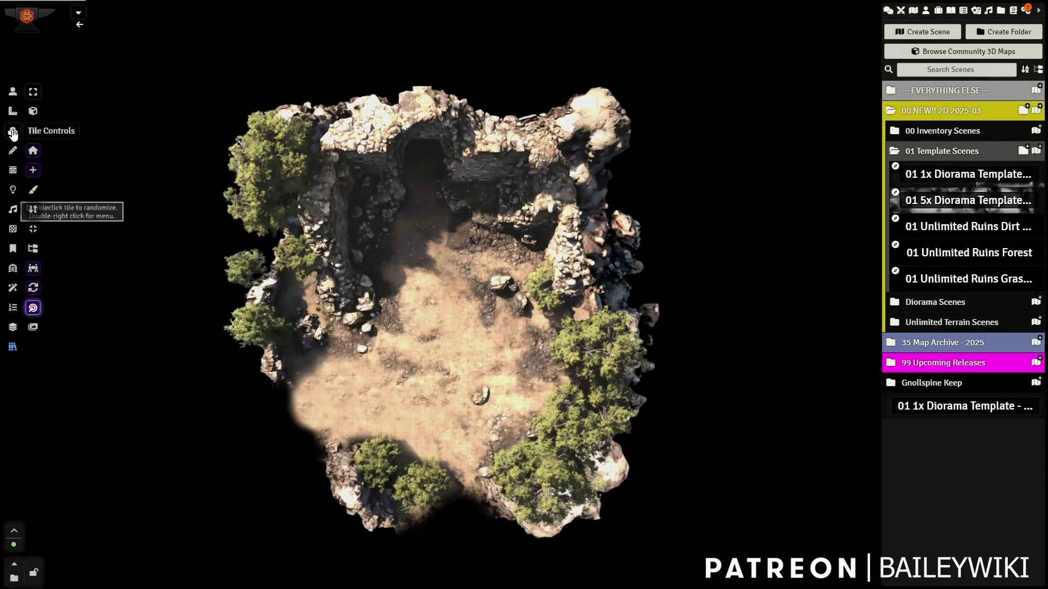
# Search the Preset Browser's tile presets for "swamp"
pyautogui.click(12, 133)
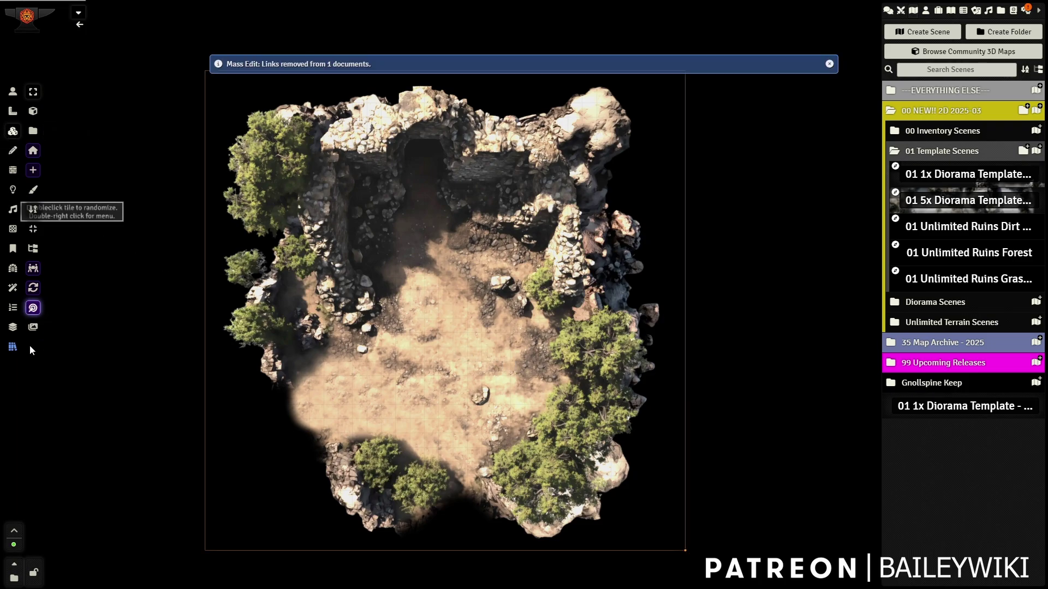
pyautogui.click(13, 347)
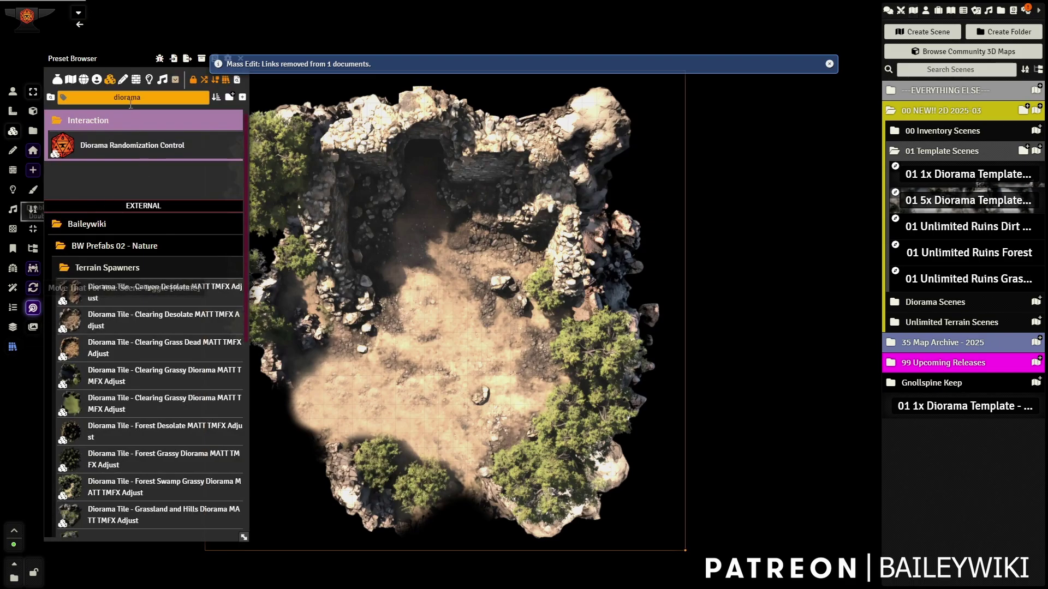
pyautogui.moveTo(159, 95); pyautogui.dragTo(89, 97)
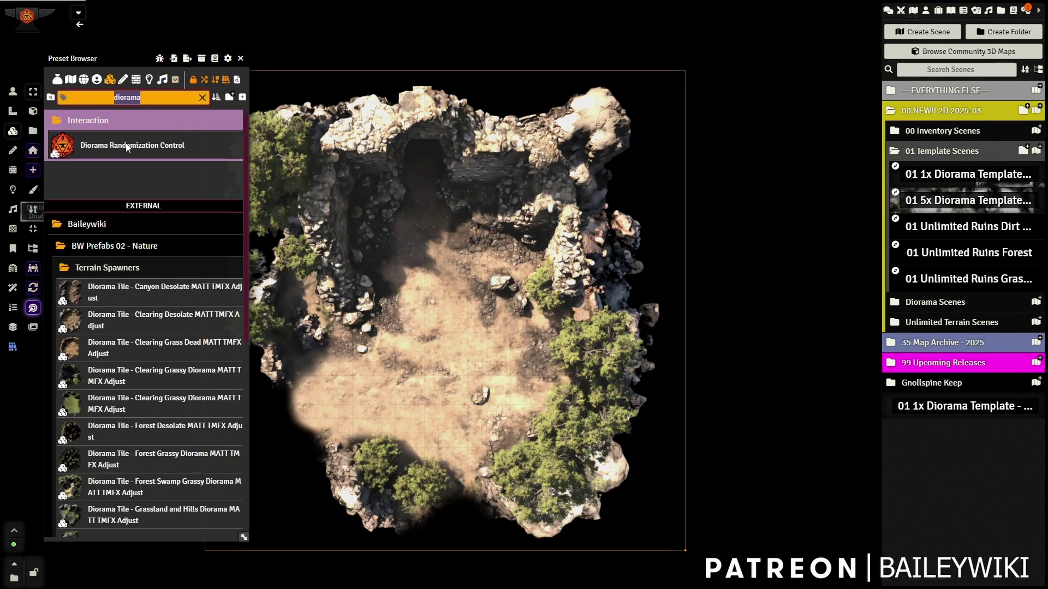
pyautogui.write('sw')
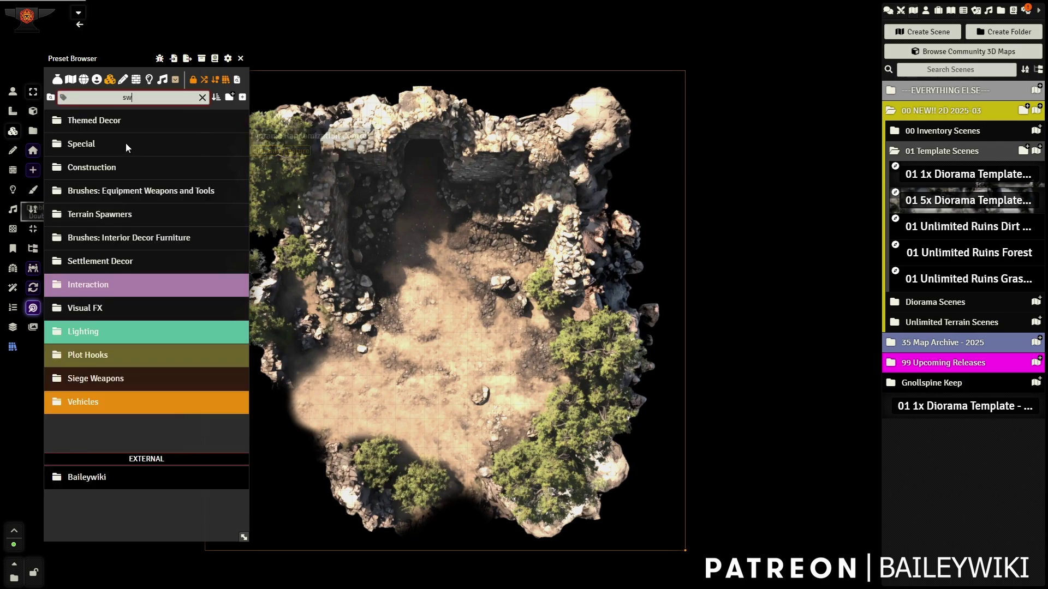
pyautogui.write('amp')
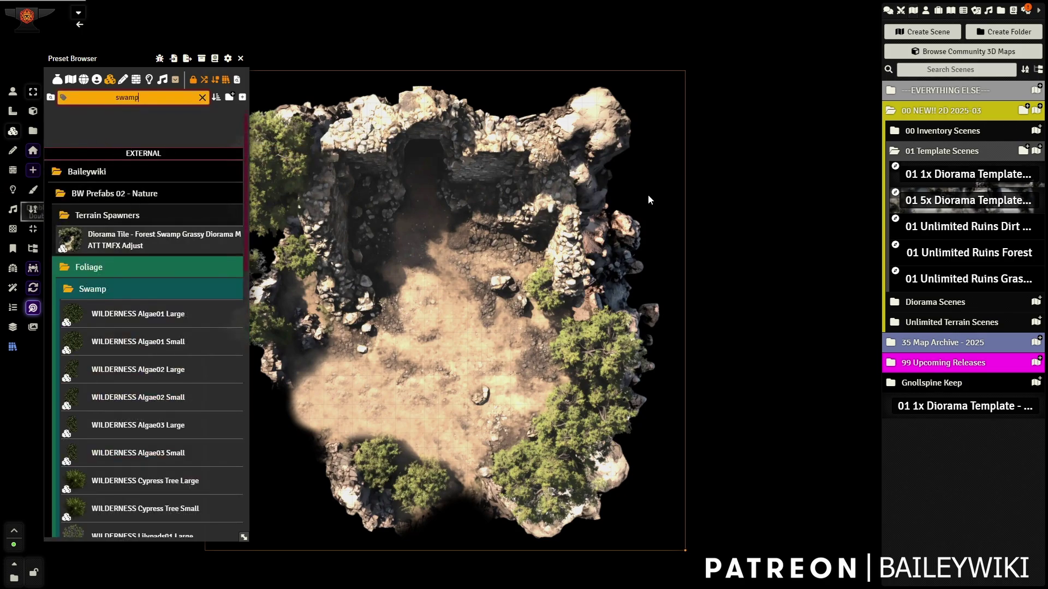
# Spawn the Diorama Tile - Forest Swamp Grassy Diorama MATT TMFX Adjust preset at the upper-right edge of the central ruins tile
pyautogui.scroll(-3, 650, 199)
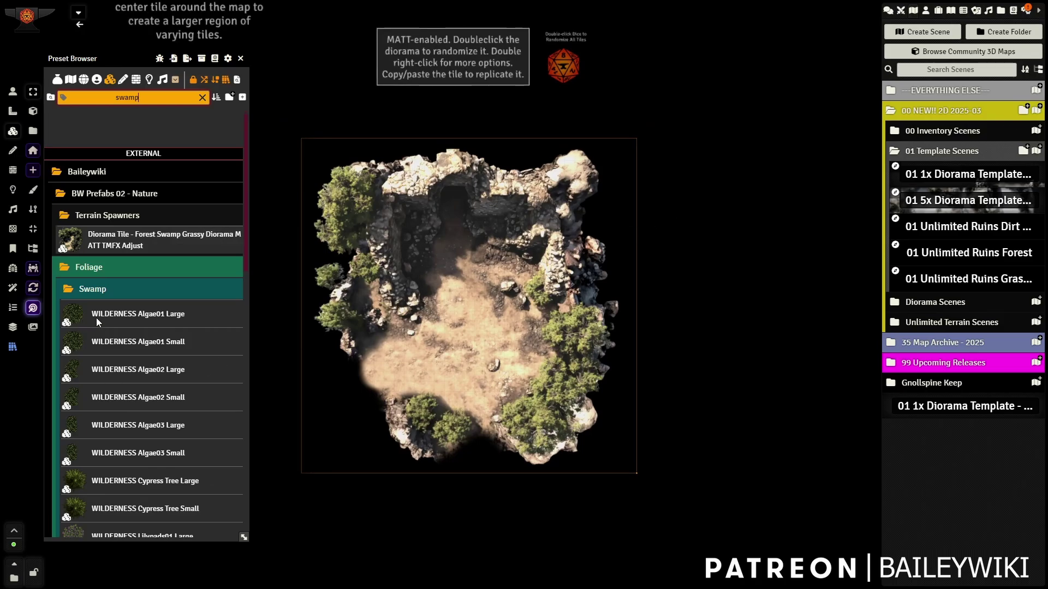
pyautogui.click(135, 238)
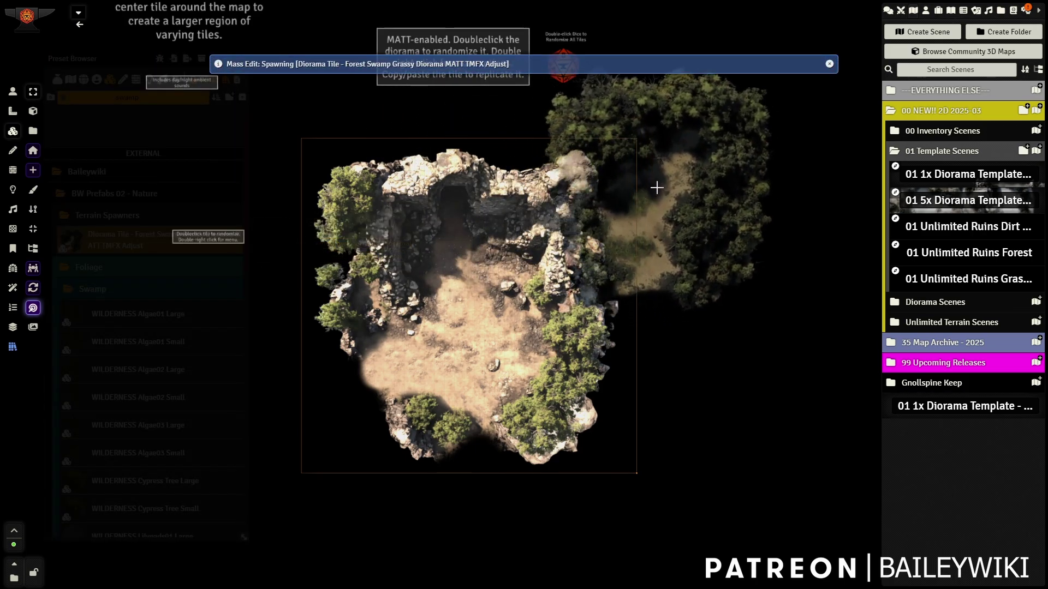
pyautogui.click(646, 172)
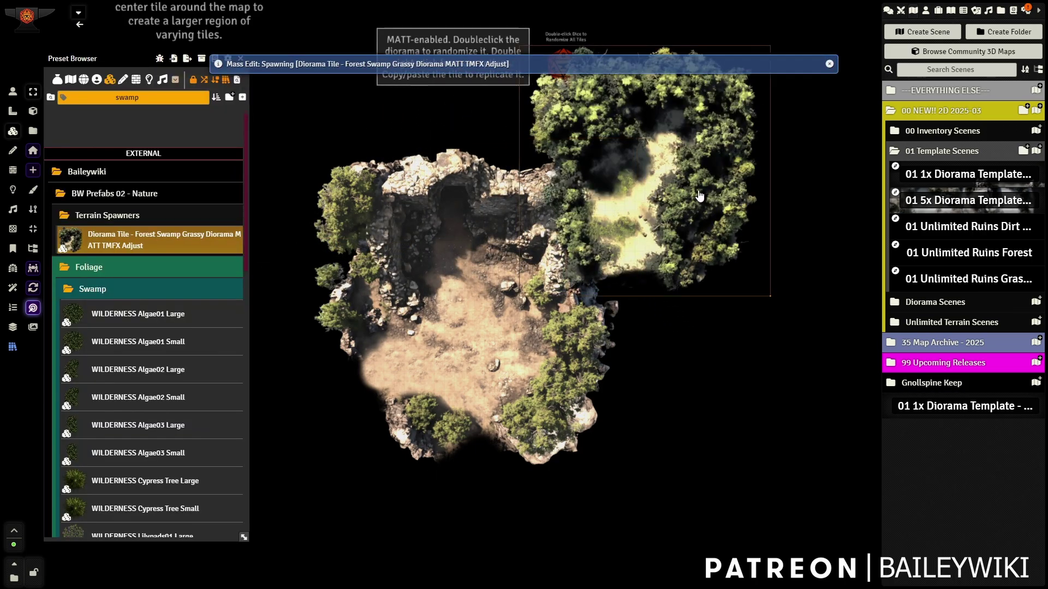
# Copy the forest swamp tile and arrange three pasted copies around the remaining corners of the central ruins tile
pyautogui.hotkey('ctrl', 'c')
pyautogui.hotkey('ctrl', 'v')
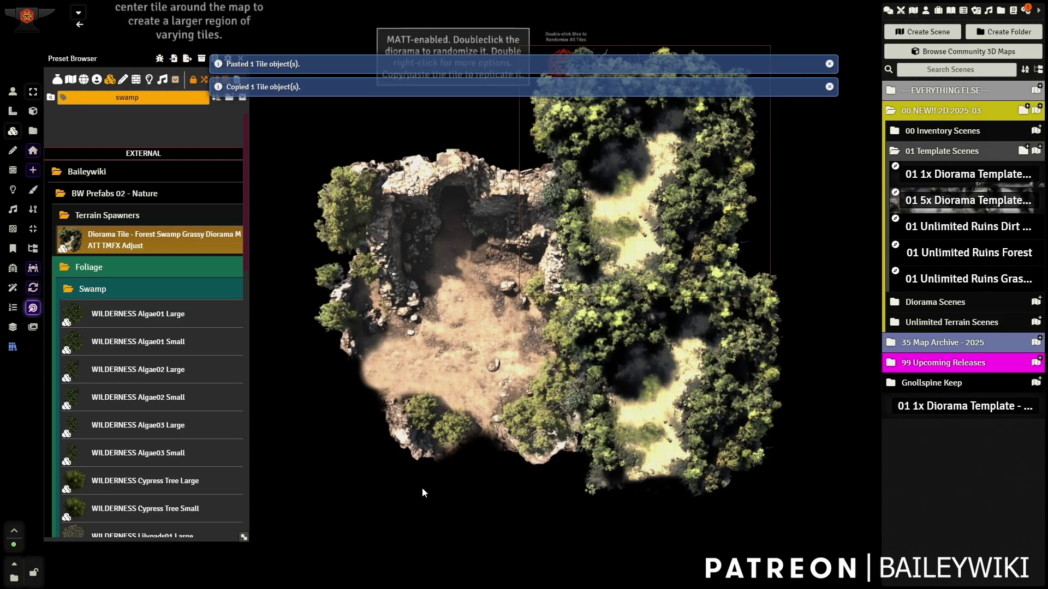
pyautogui.hotkey('ctrl', 'v')
pyautogui.scroll(-3, 546, 513)
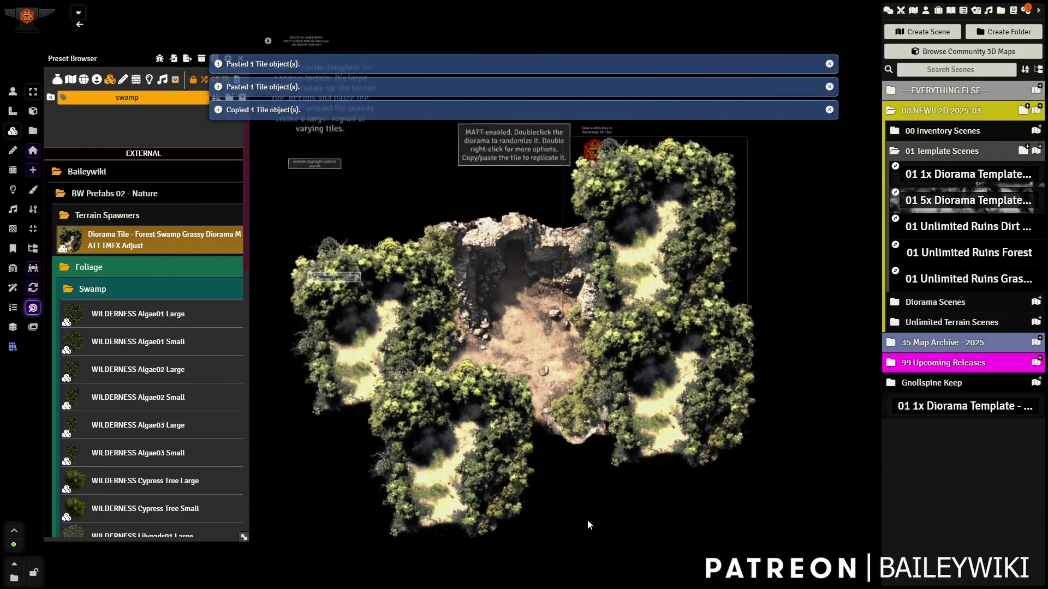
pyautogui.hotkey('ctrl', 'v')
pyautogui.moveTo(472, 502); pyautogui.dragTo(328, 383)
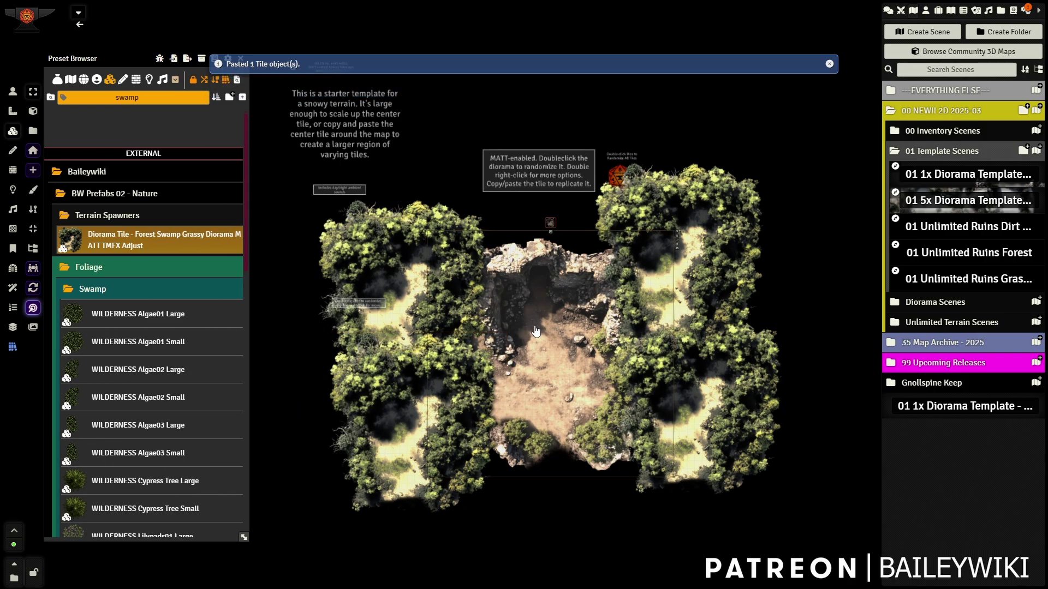
# Bring the central ruins tile in front of the forest tiles and check the upper-left forest tile's Overhead settings
pyautogui.scroll(3, 549, 288)
pyautogui.scroll(2, 549, 288)
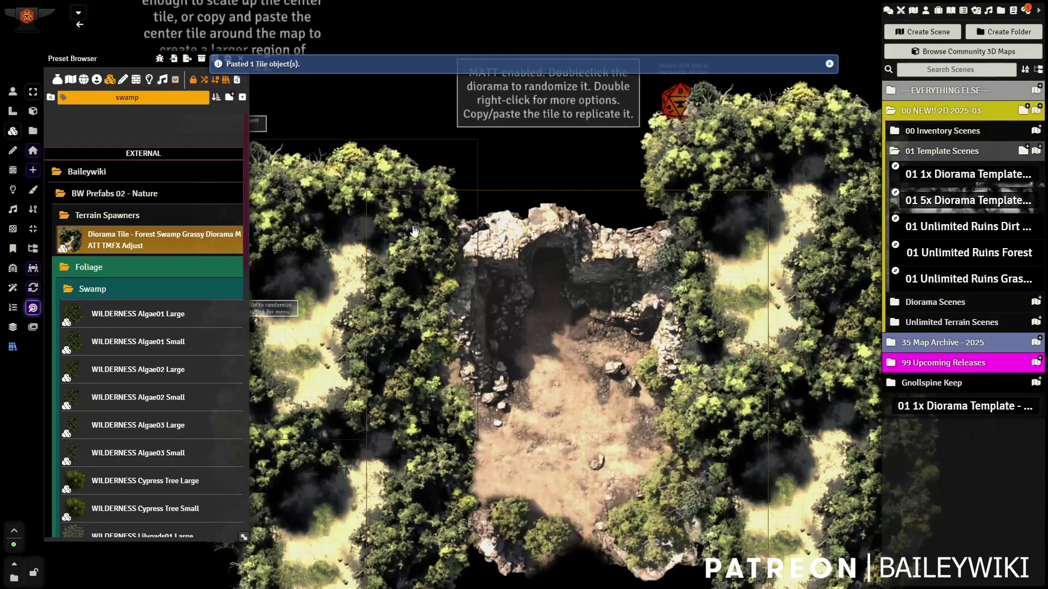
pyautogui.rightClick(358, 198)
pyautogui.rightClick(358, 198)
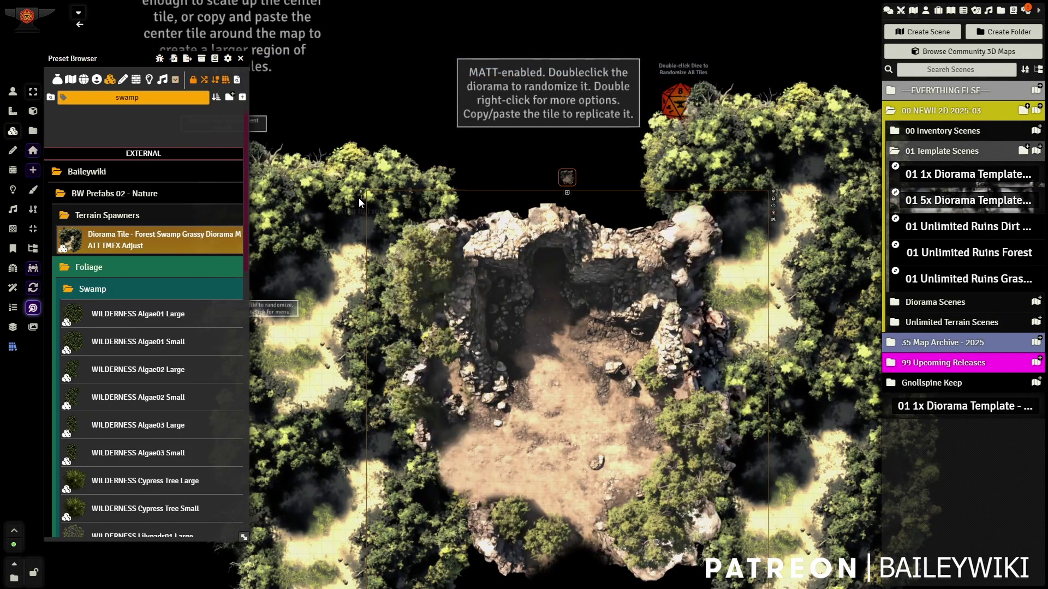
pyautogui.click(483, 194)
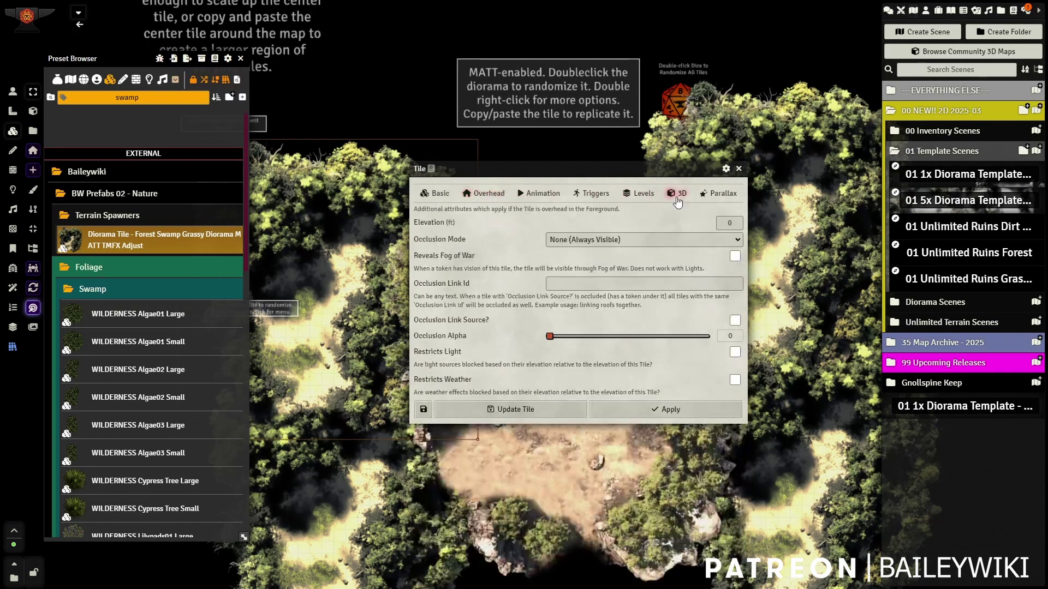
pyautogui.doubleClick(735, 174)
pyautogui.click(738, 169)
pyautogui.scroll(-3, 634, 148)
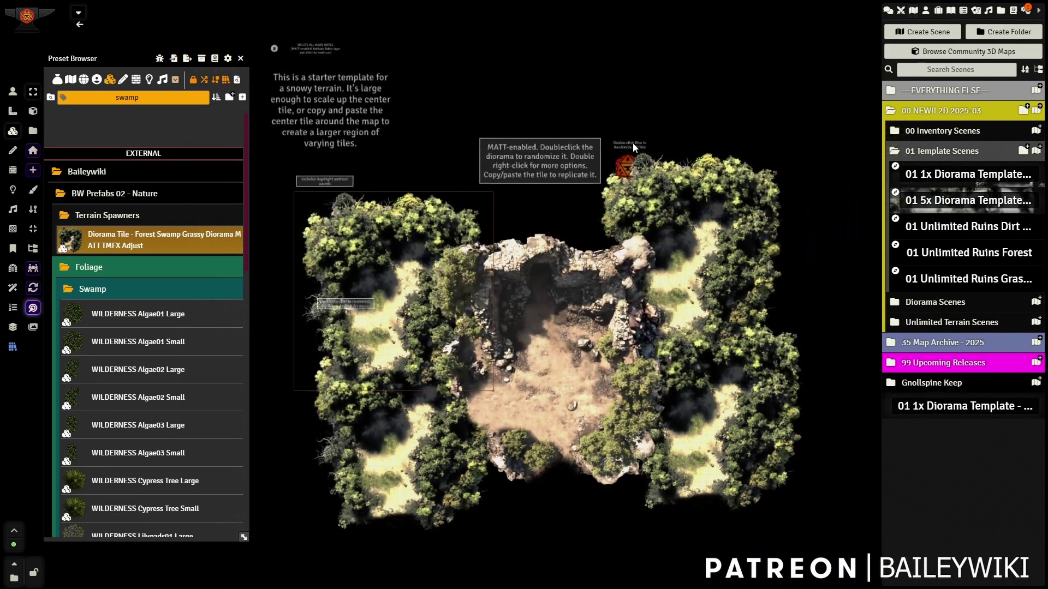
# Move the randomization dice and its notes up clear of the forest tile, and use the dice to randomize all tiles twice
pyautogui.moveTo(622, 161); pyautogui.dragTo(604, 125)
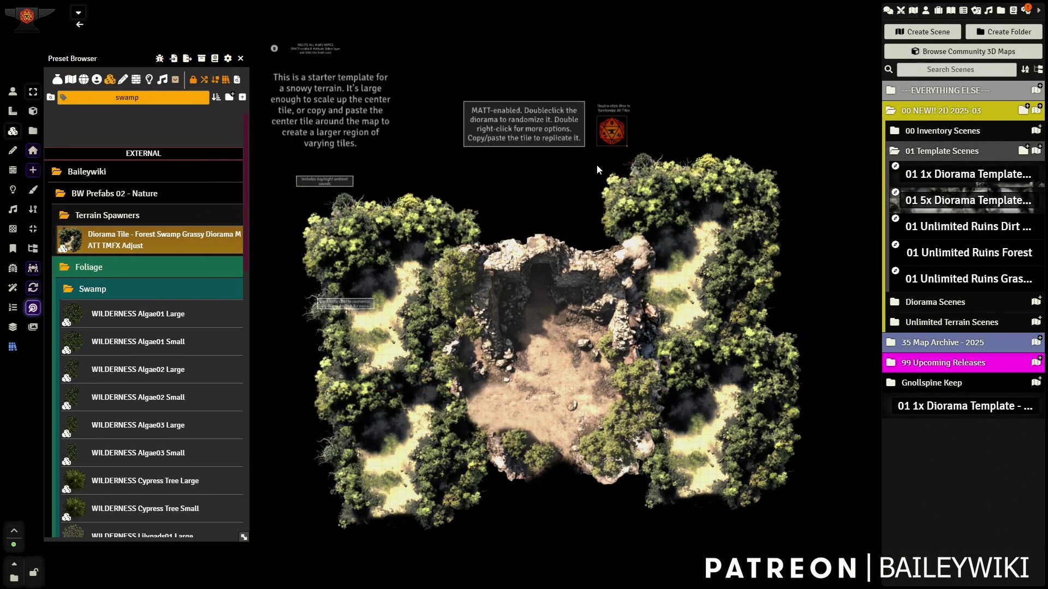
pyautogui.click(12, 94)
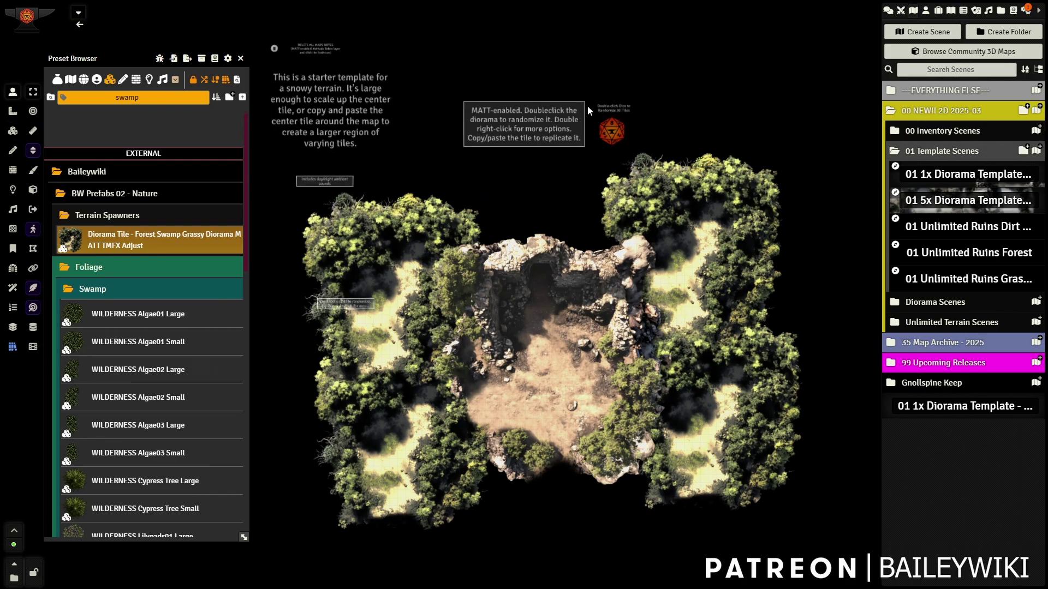
pyautogui.doubleClick(611, 132)
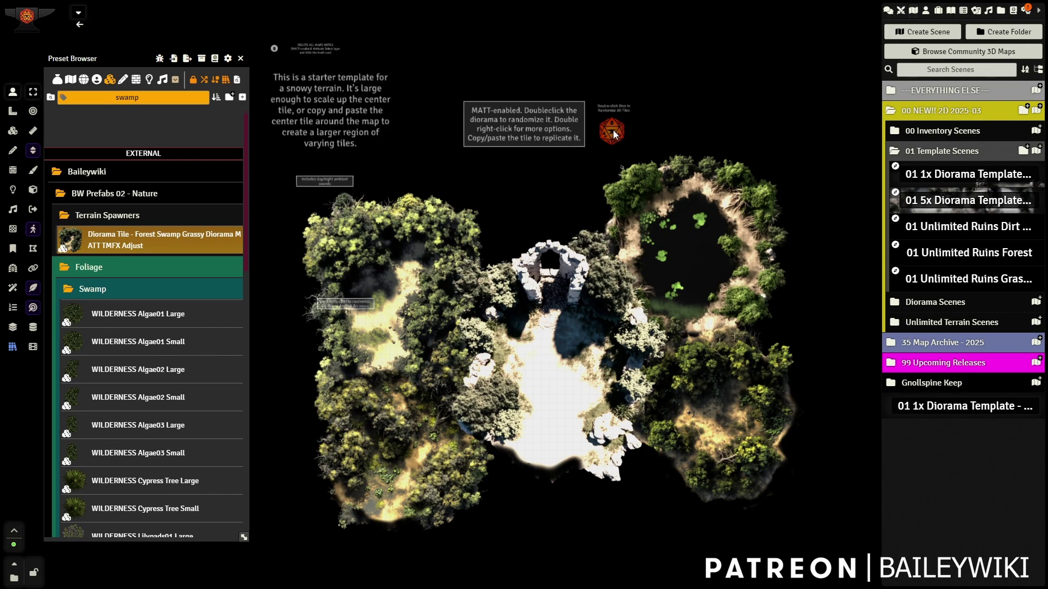
pyautogui.doubleClick(614, 130)
pyautogui.scroll(1, 607, 165)
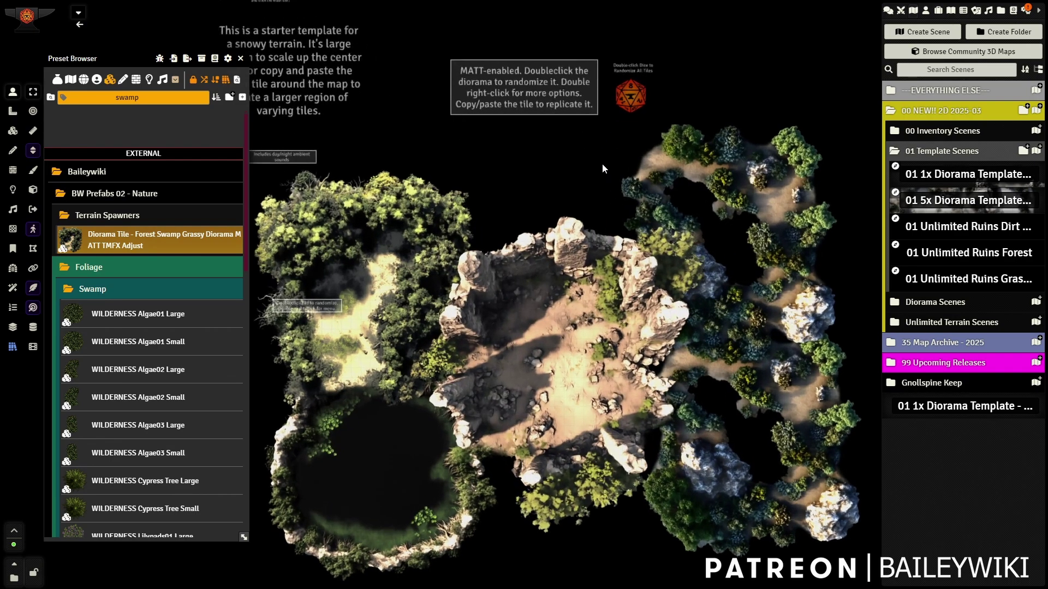
# Randomize the upper-right terrain tile, and randomize the lower-right tile repeatedly until it shows a dense forest clearing
pyautogui.doubleClick(804, 160)
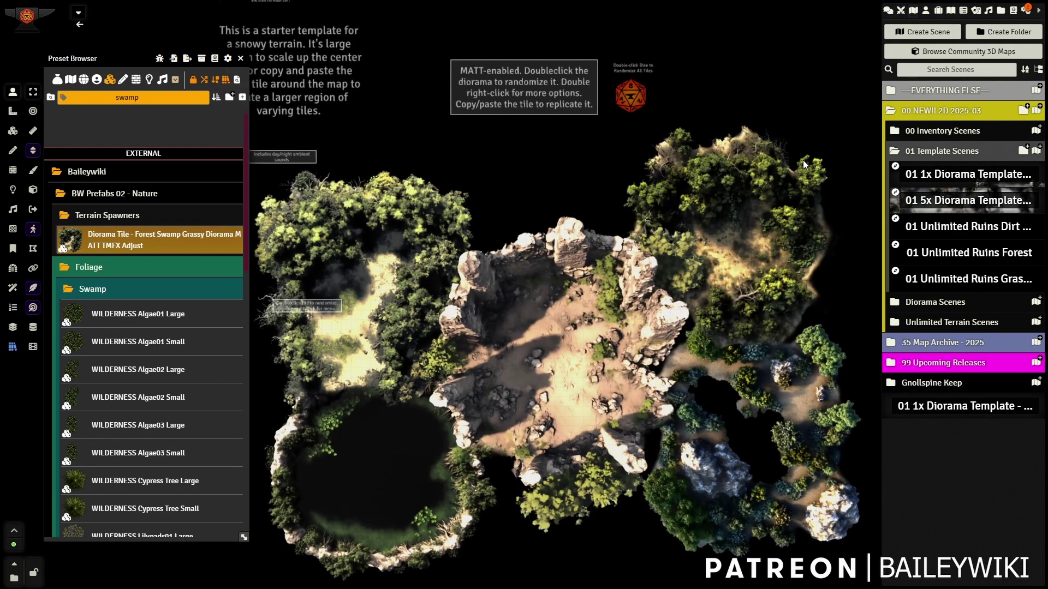
pyautogui.doubleClick(837, 434)
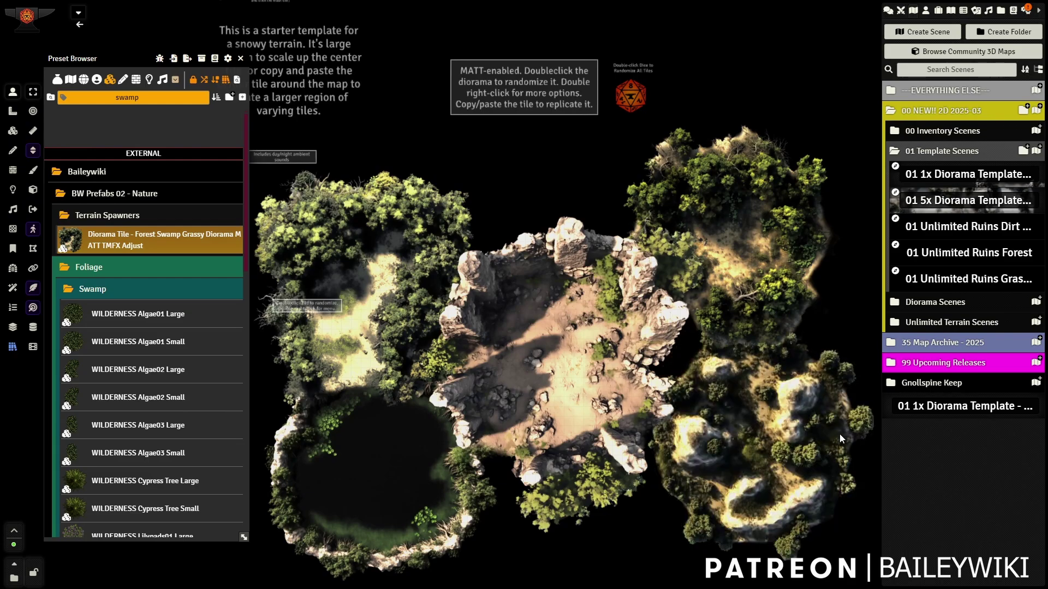
pyautogui.doubleClick(840, 437)
pyautogui.doubleClick(841, 437)
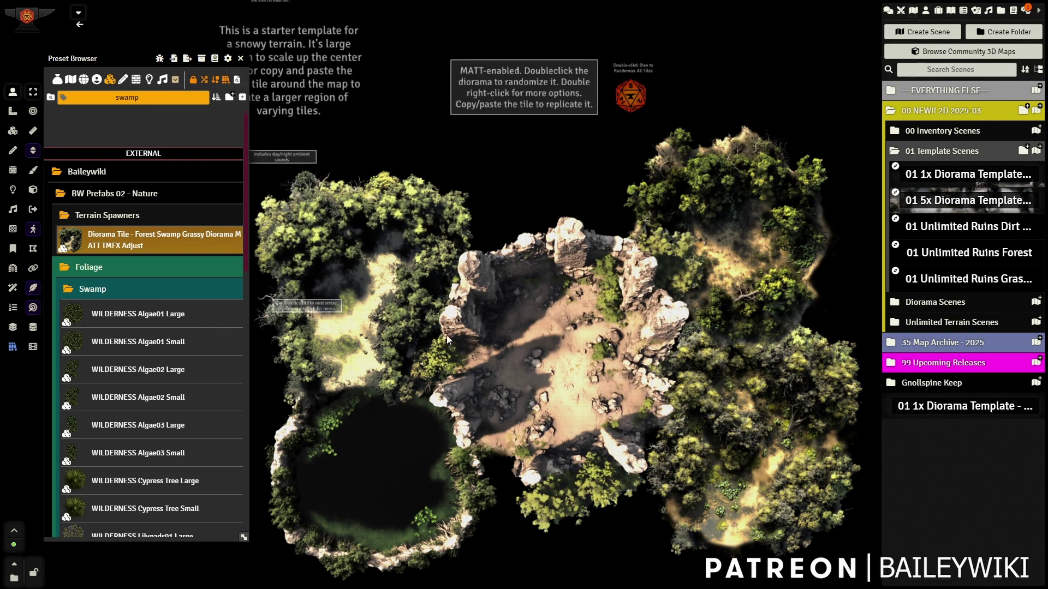
# Randomize the central diorama tile until it shows a rocky clearing ringed by trees
pyautogui.moveTo(625, 545); pyautogui.dragTo(624, 518)
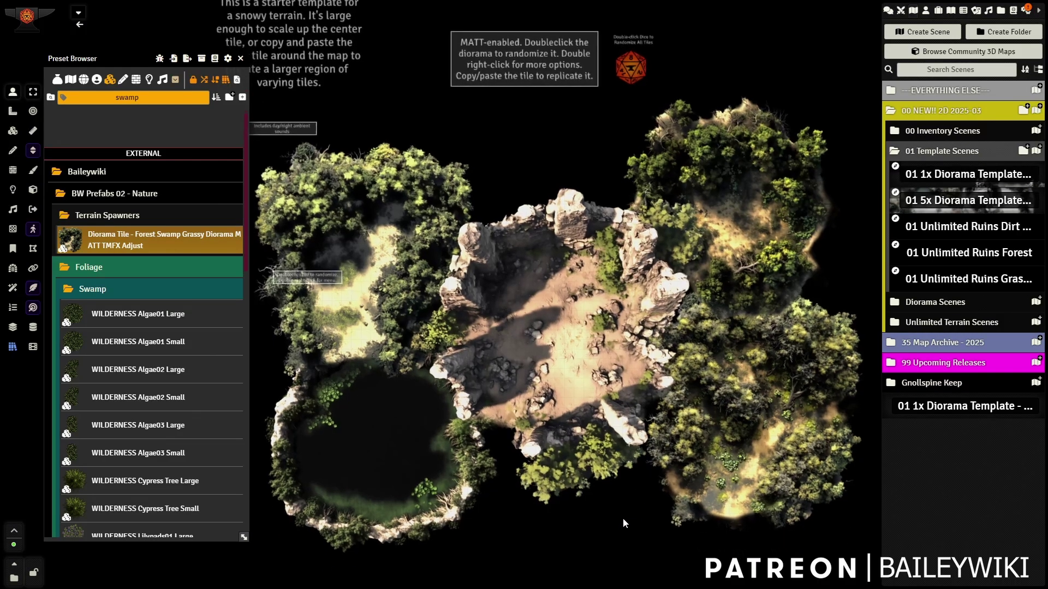
pyautogui.doubleClick(546, 211)
pyautogui.doubleClick(545, 212)
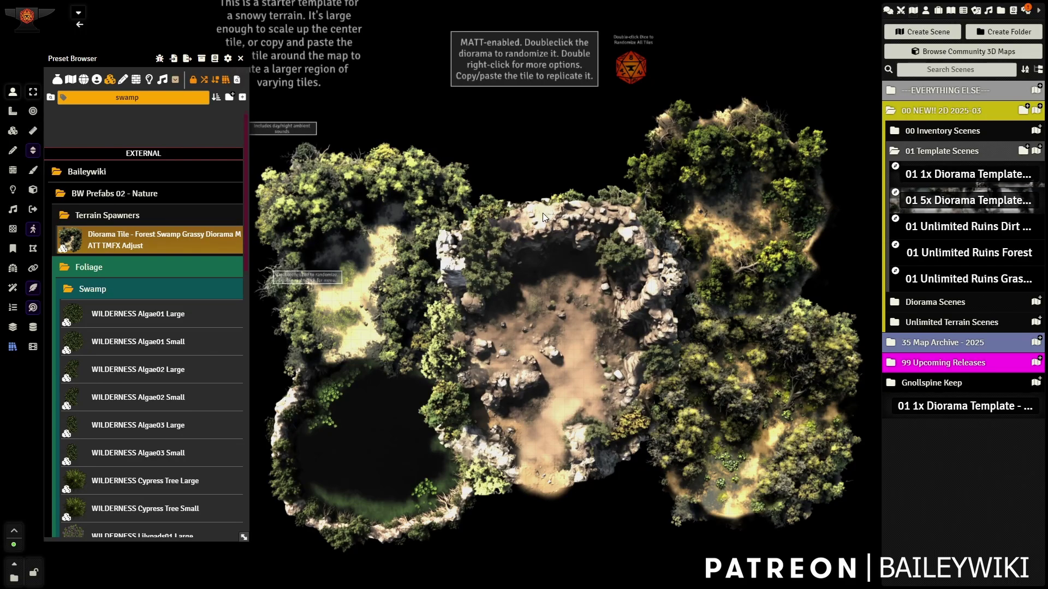
# Reposition the upper-left, lower-right and upper-right terrain tiles so they fit more closely around the central diorama
pyautogui.click(13, 131)
pyautogui.doubleClick(417, 158)
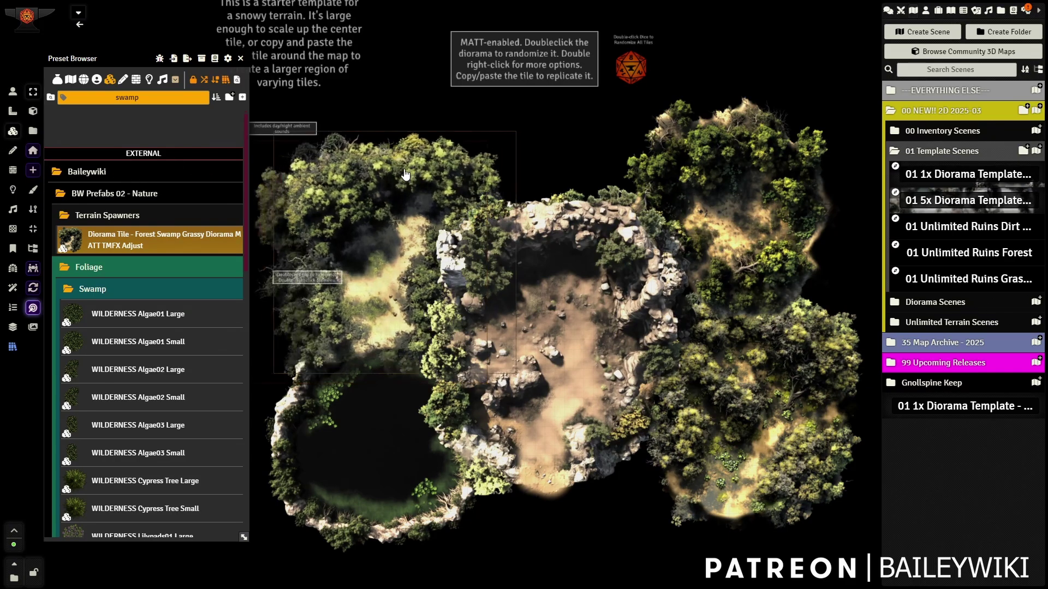
pyautogui.click(403, 366)
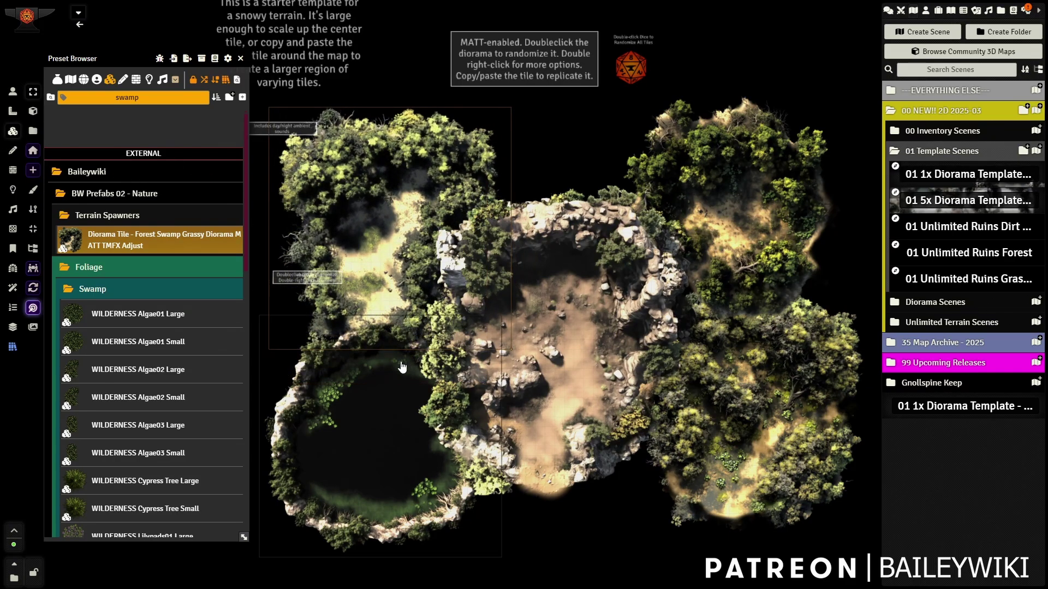
pyautogui.doubleClick(756, 509)
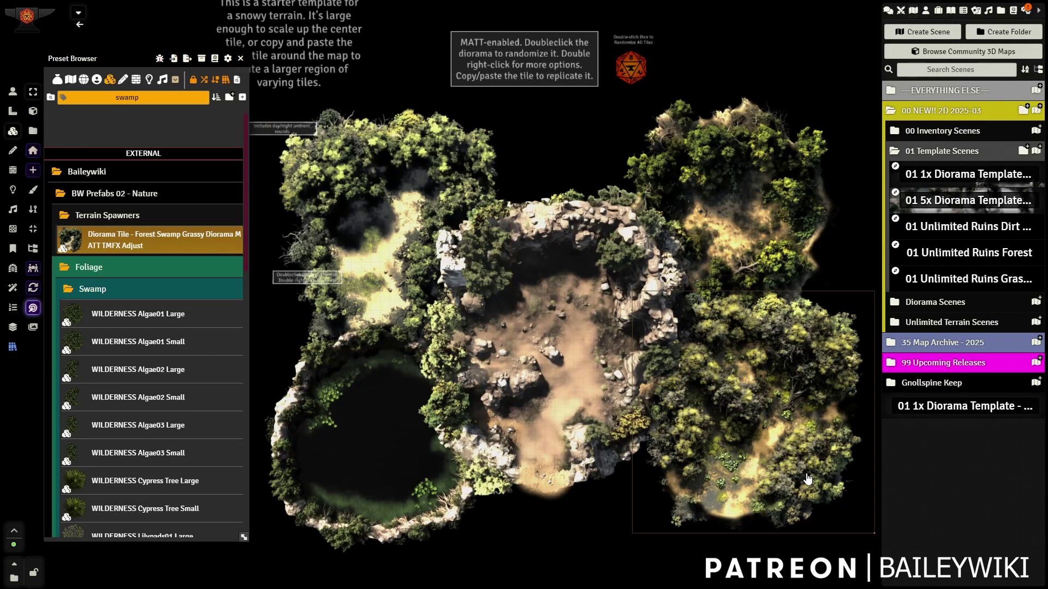
pyautogui.click(782, 199)
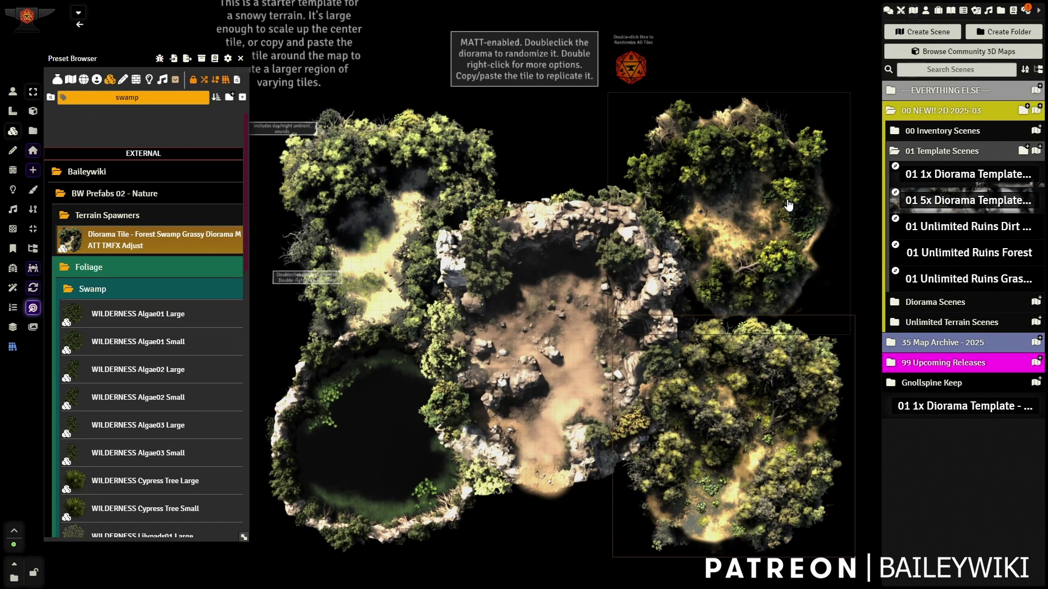
pyautogui.moveTo(788, 174); pyautogui.dragTo(779, 213)
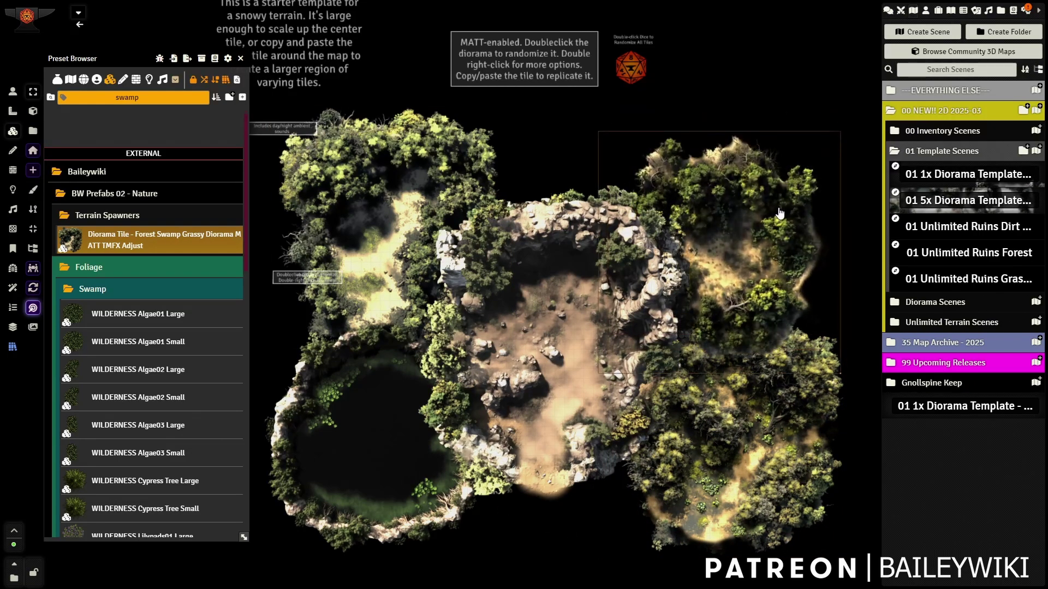
pyautogui.moveTo(802, 96); pyautogui.dragTo(770, 113)
pyautogui.scroll(3, 795, 96)
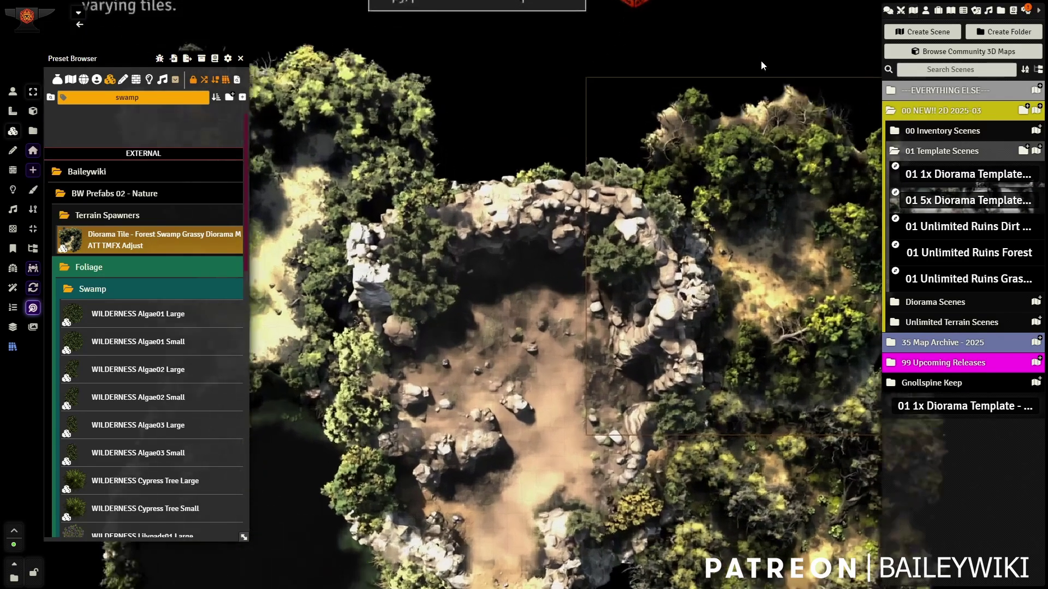
pyautogui.scroll(-4, 761, 60)
pyautogui.scroll(3, 751, 60)
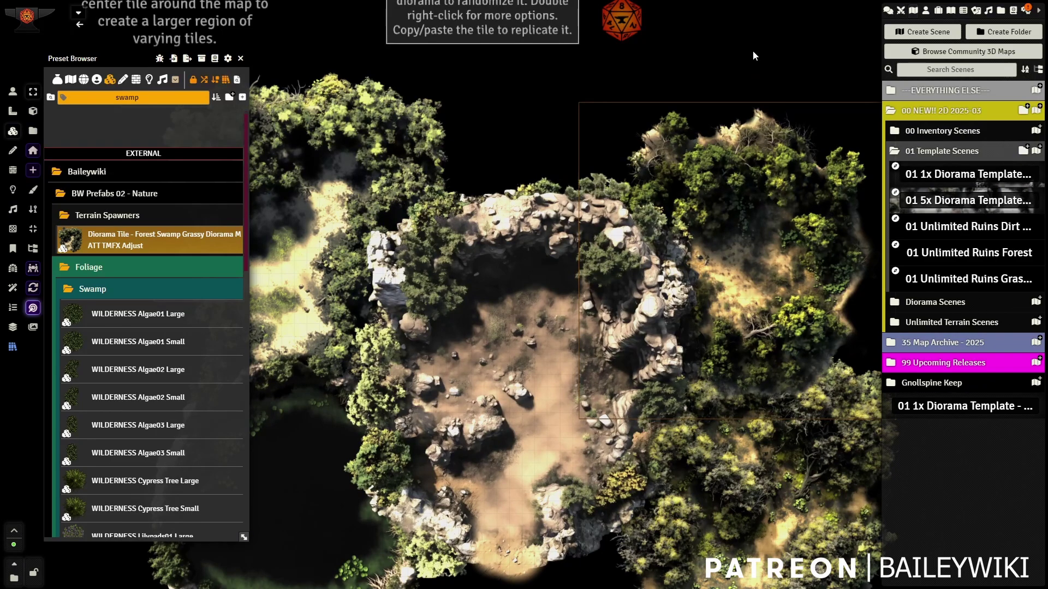
pyautogui.click(11, 92)
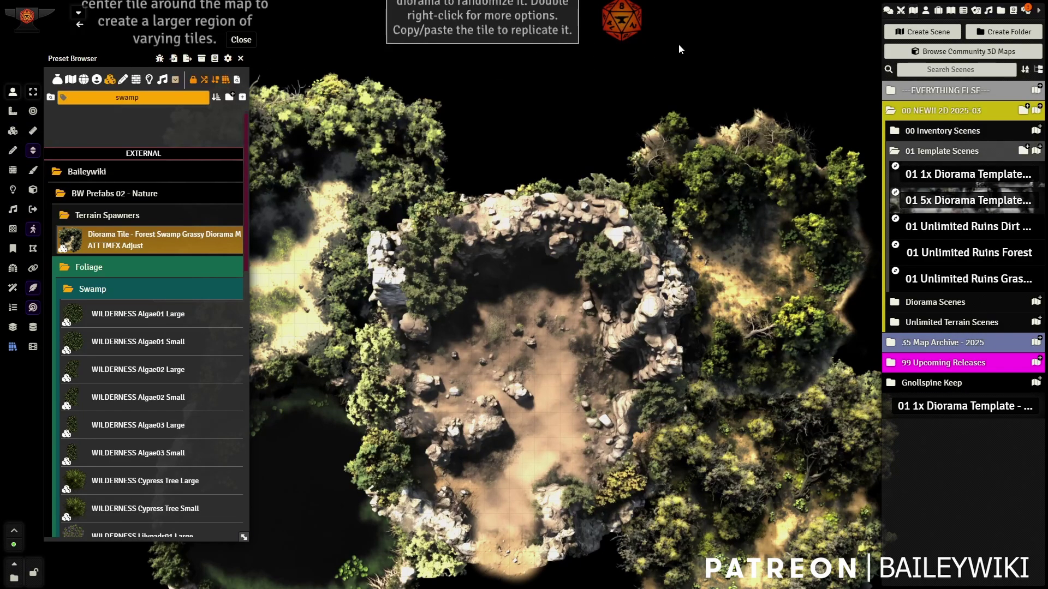
pyautogui.scroll(-2, 681, 48)
pyautogui.scroll(3, 688, 71)
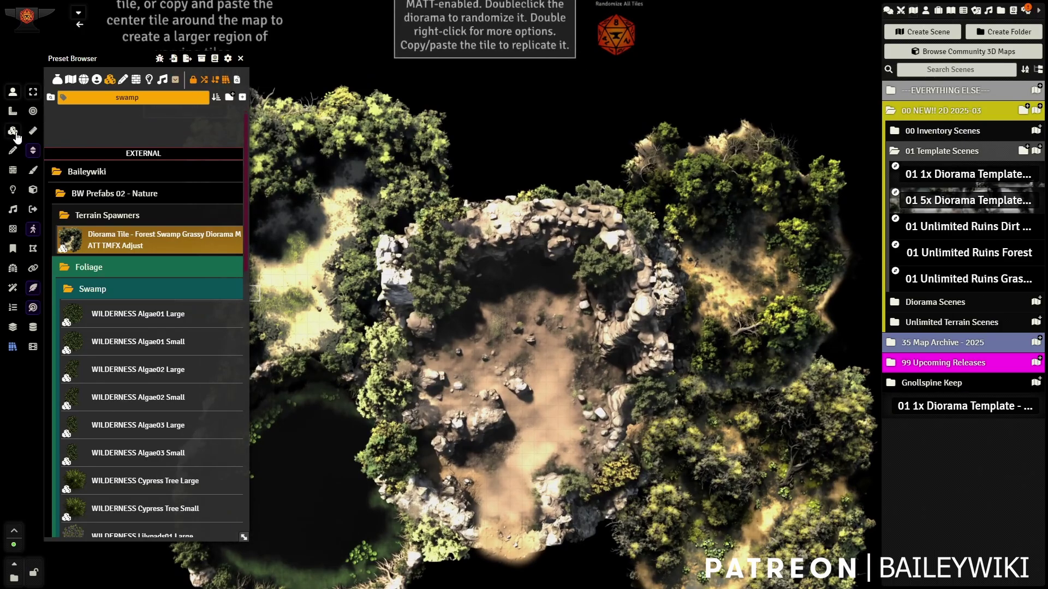
# Duplicate the upper-right terrain tile above the central diorama and randomize the copy until it shows a dark rocky cliff with trees
pyautogui.click(12, 131)
pyautogui.scroll(-2, 642, 132)
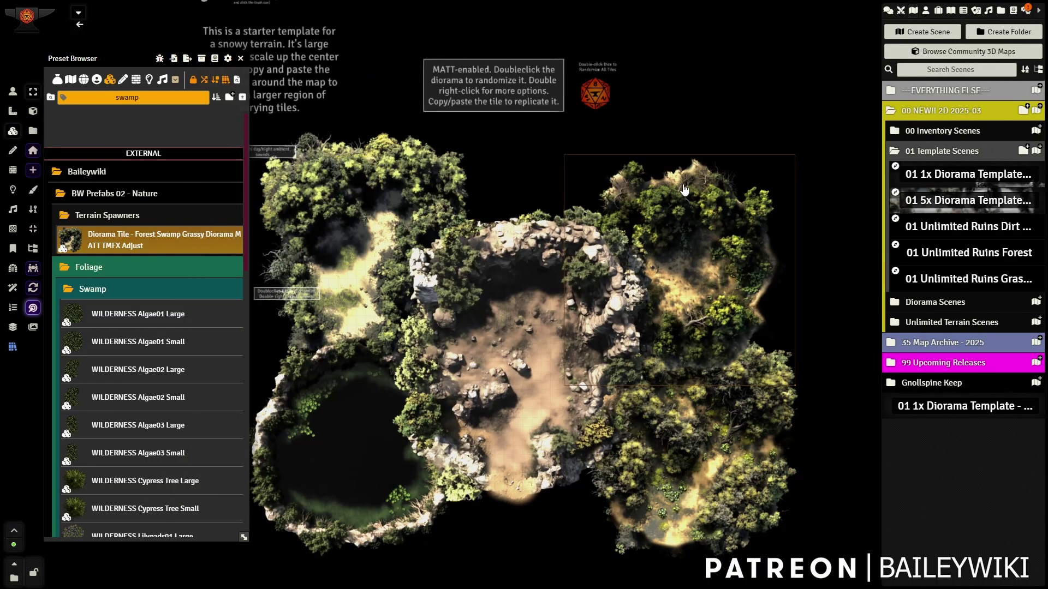
pyautogui.hotkey('ctrl', 'c')
pyautogui.hotkey('ctrl', 'v')
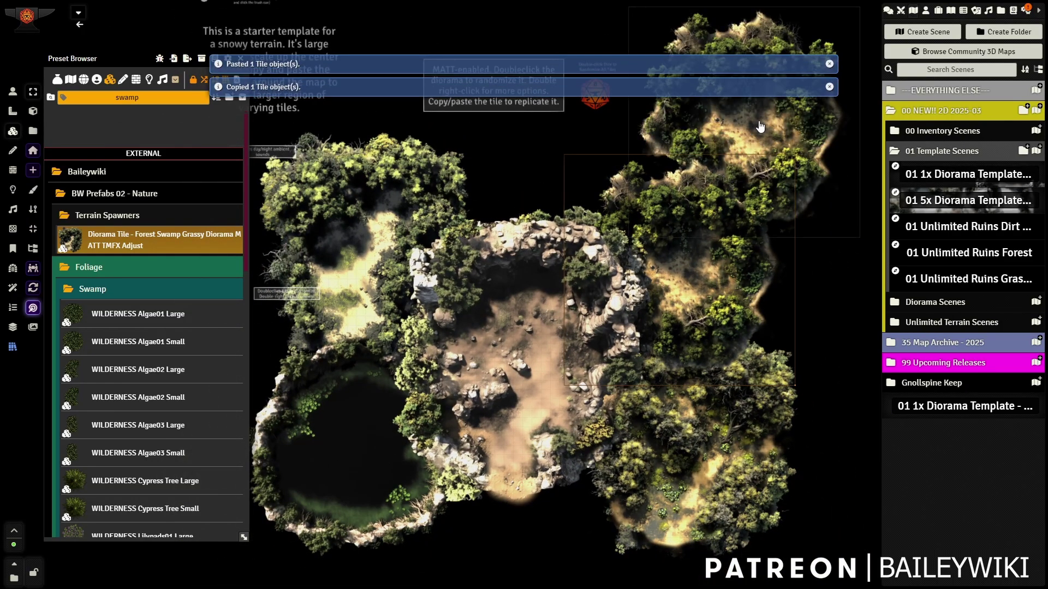
pyautogui.doubleClick(578, 221)
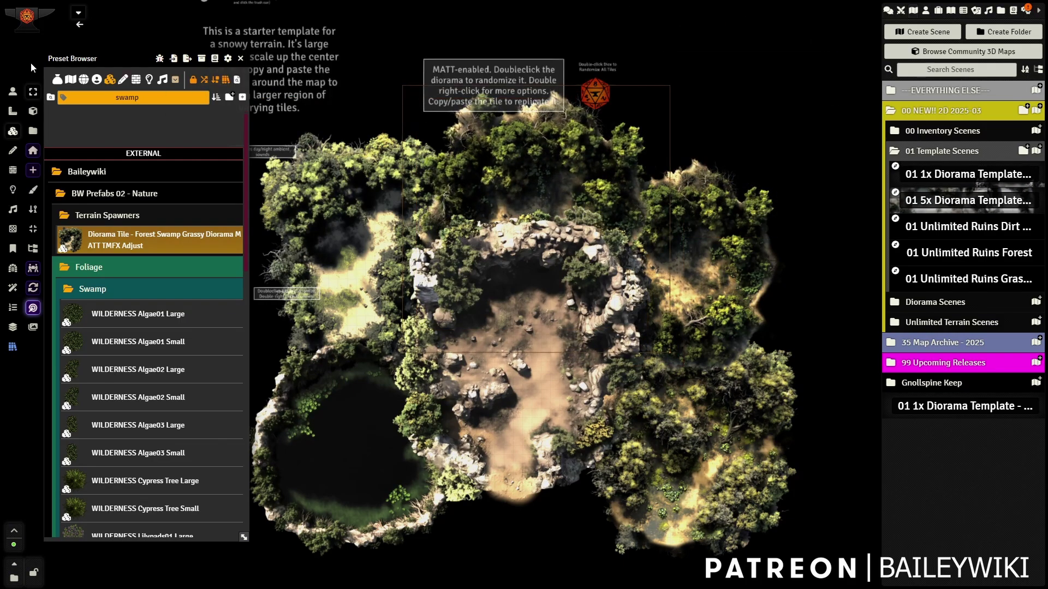
pyautogui.click(11, 95)
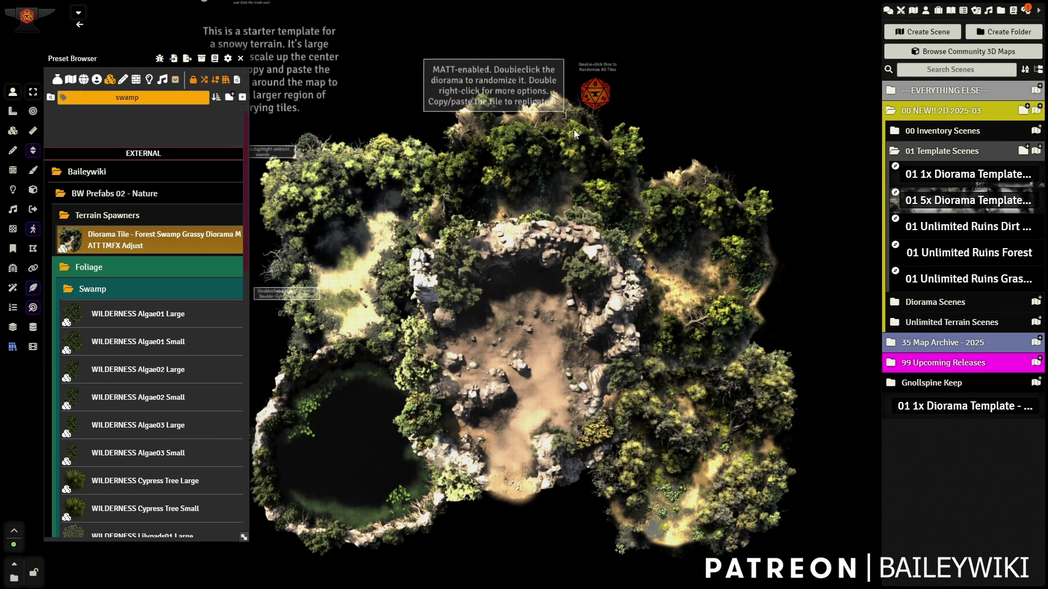
pyautogui.doubleClick(574, 130)
# Delete the randomization dice and the MATT instruction note above the cliff tile
pyautogui.scroll(3, 728, 155)
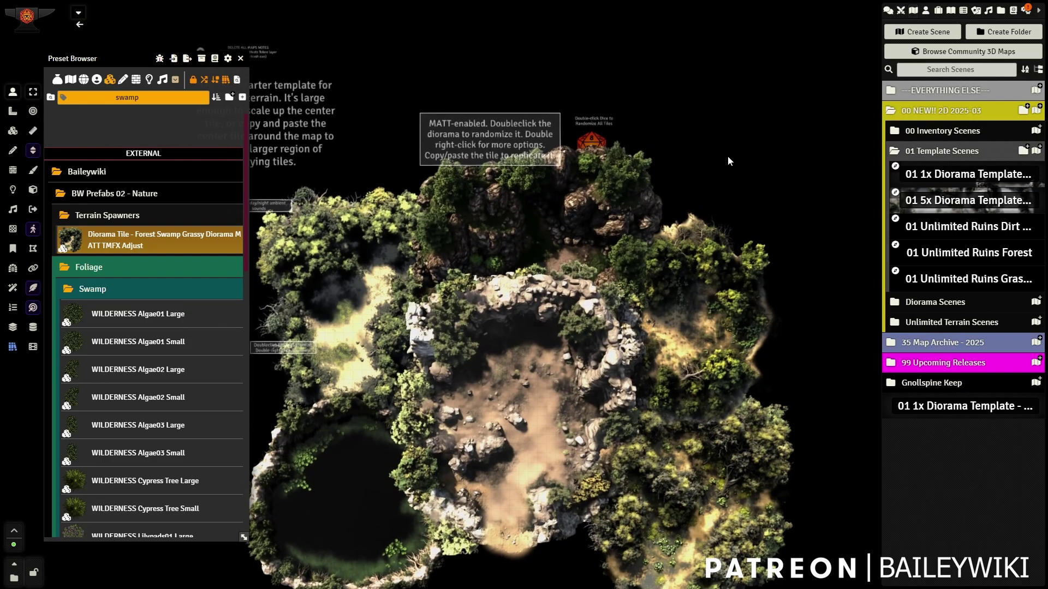
pyautogui.scroll(-5, 667, 126)
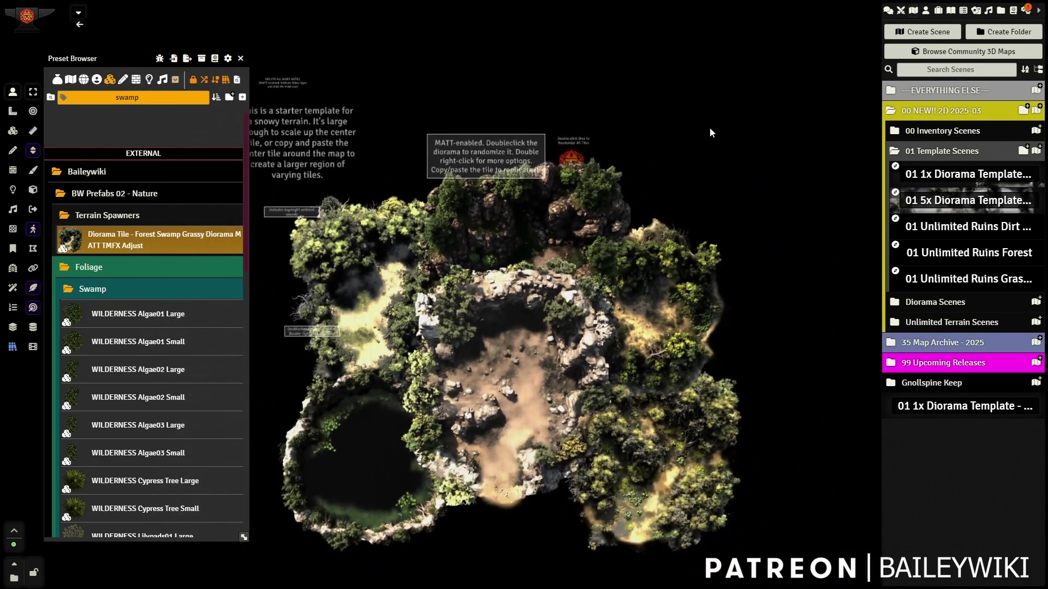
pyautogui.scroll(3, 733, 130)
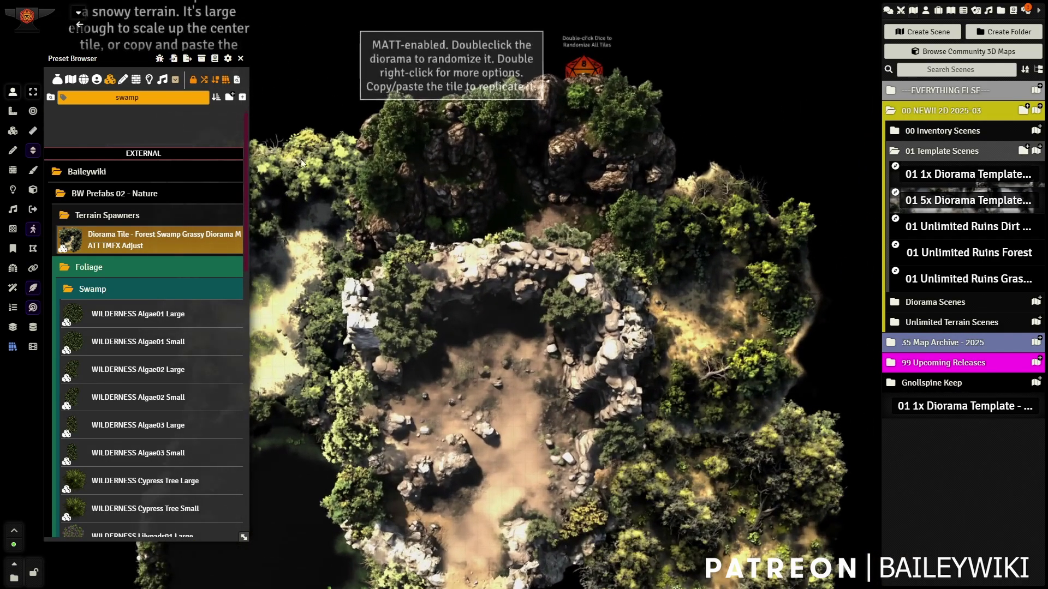
pyautogui.click(13, 132)
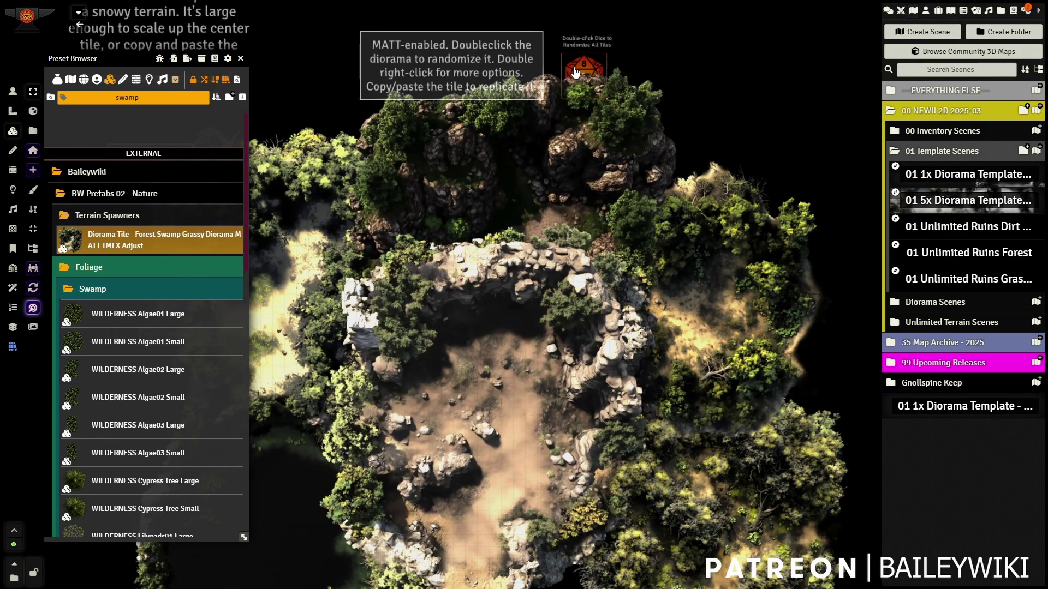
pyautogui.scroll(-3, 710, 240)
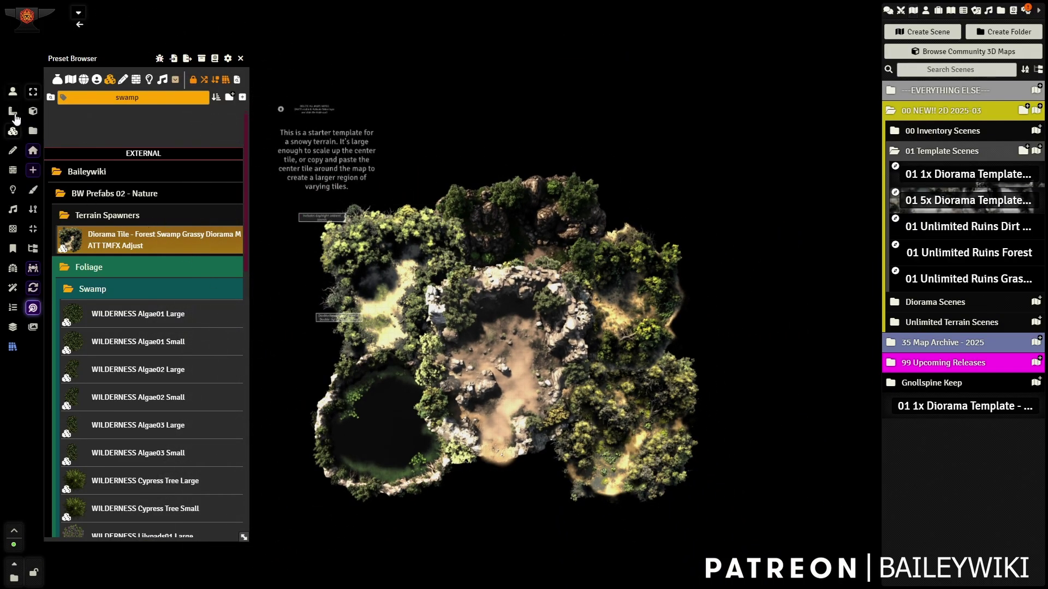
# Place a Test with Vision token in the middle of the central rocky clearing
pyautogui.click(17, 566)
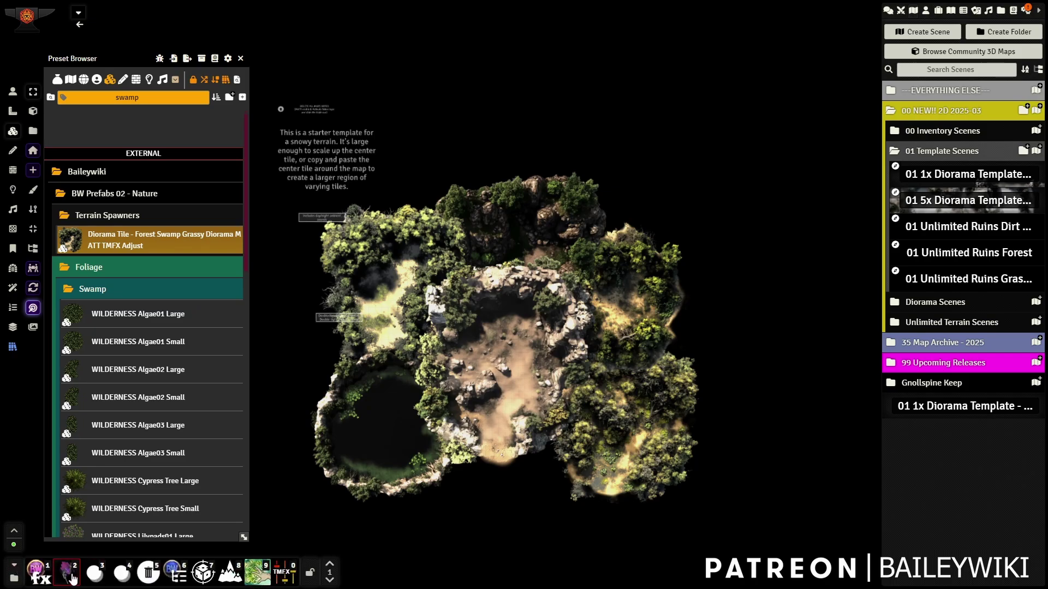
pyautogui.click(67, 570)
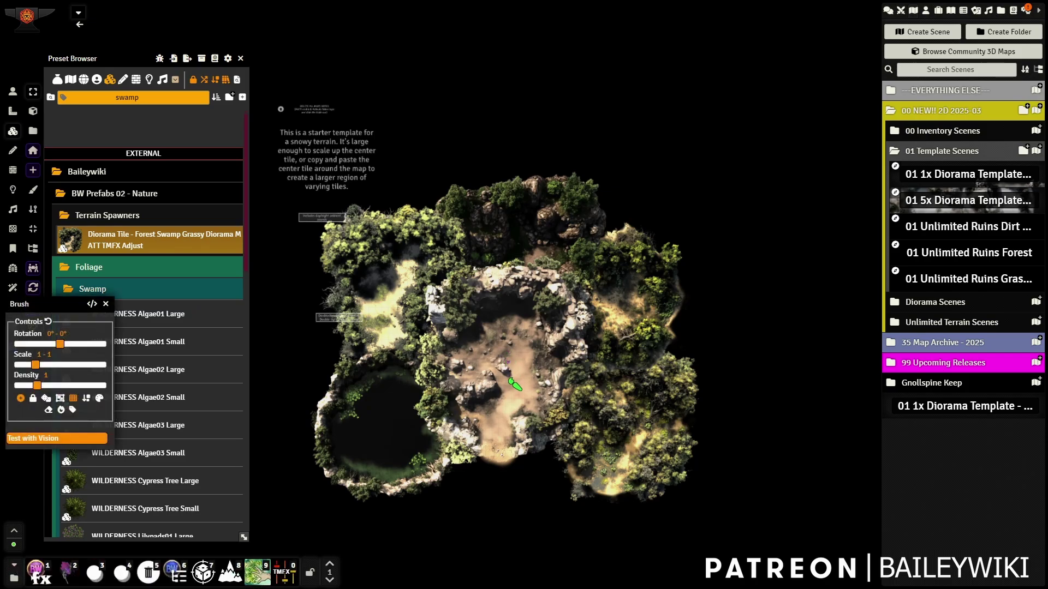
pyautogui.rightClick(507, 369)
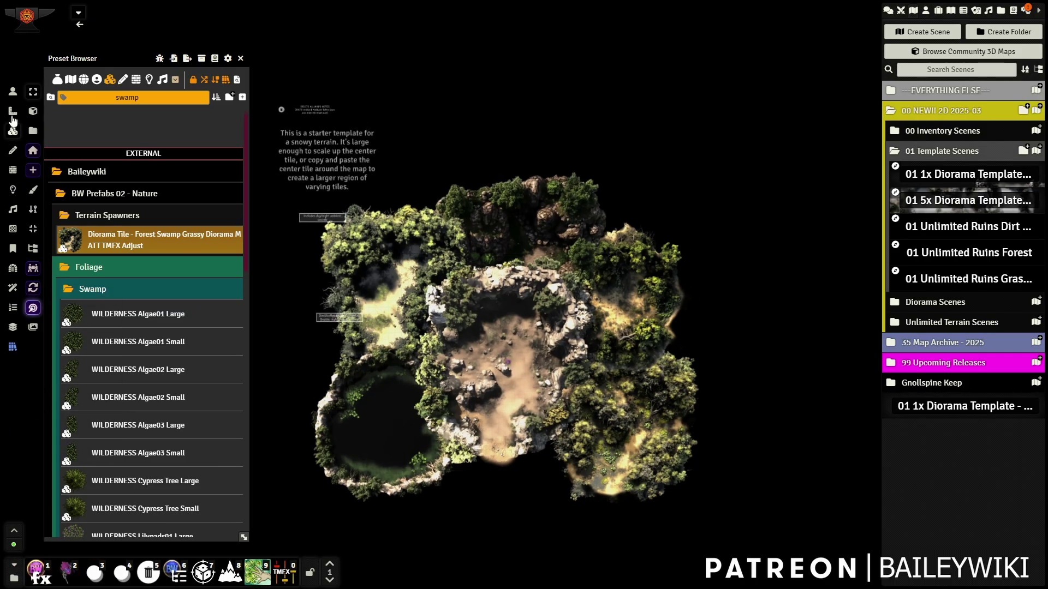
pyautogui.click(18, 91)
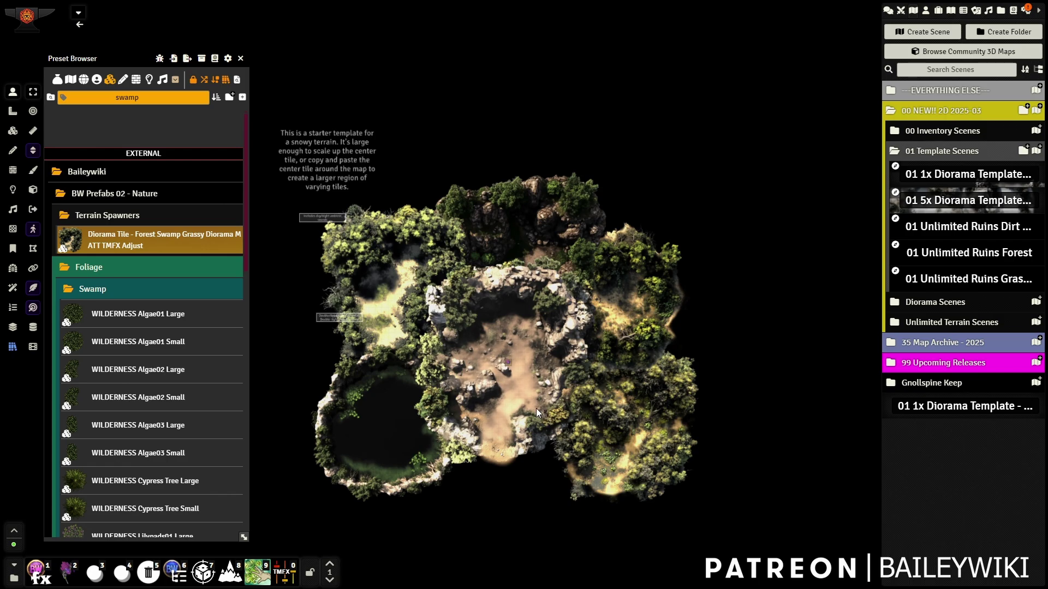
pyautogui.scroll(9, 538, 407)
pyautogui.scroll(-7, 540, 377)
pyautogui.scroll(4, 462, 406)
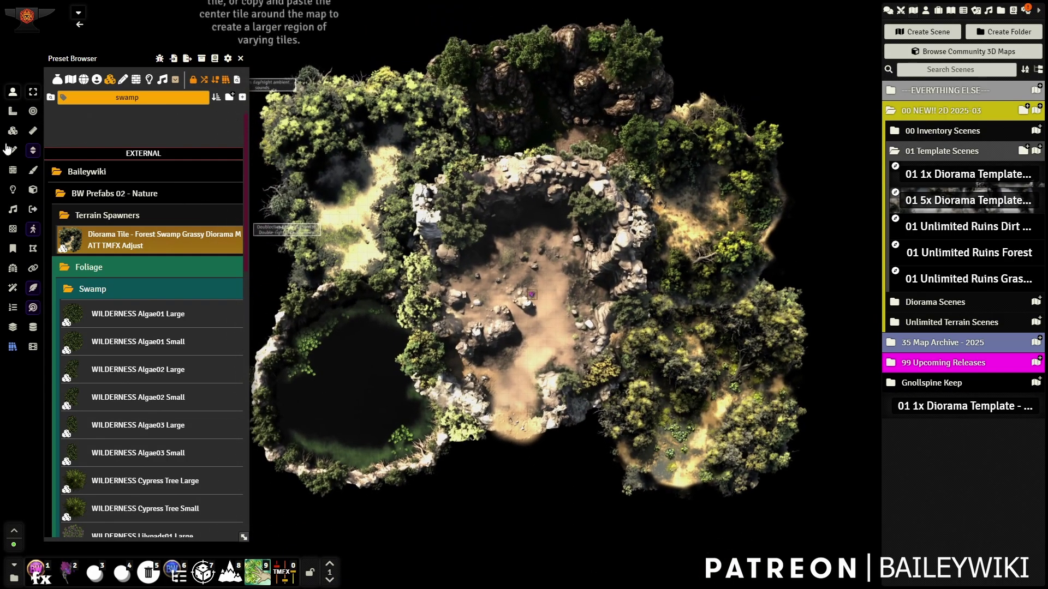
# Shift the central diorama tile down, nudge the upper-right tile to fit, and randomize the central tile until it shows stone ruins
pyautogui.click(12, 130)
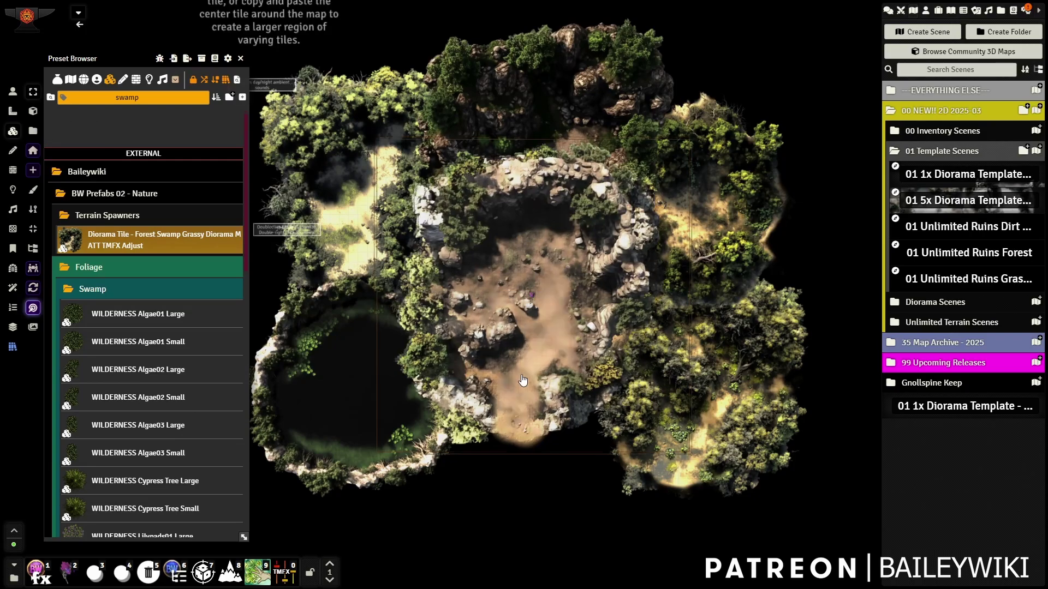
pyautogui.moveTo(523, 381); pyautogui.dragTo(518, 423)
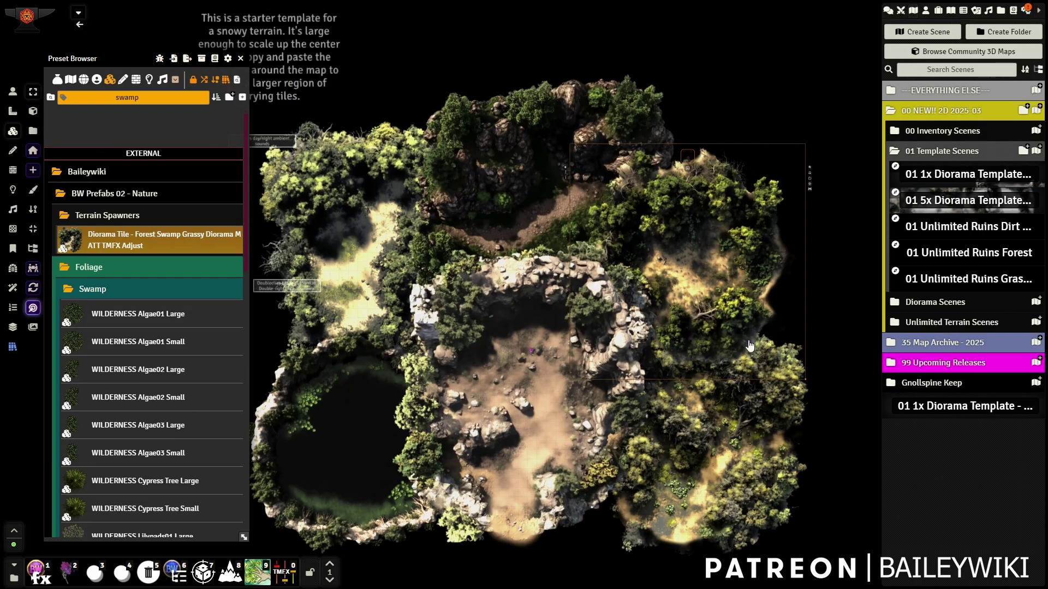
pyautogui.scroll(3, 775, 174)
pyautogui.moveTo(797, 397); pyautogui.dragTo(770, 386)
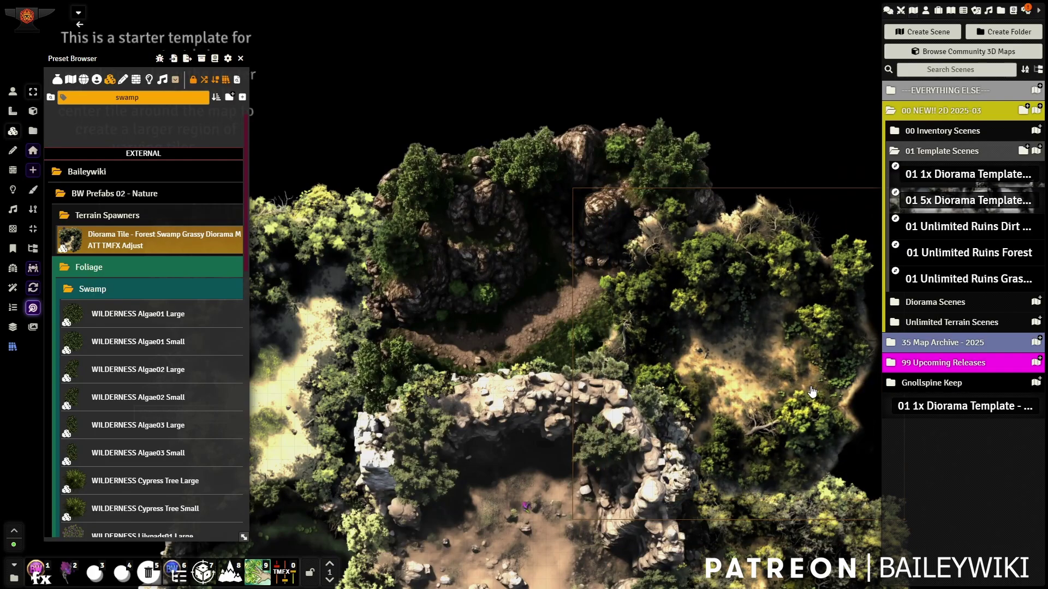
pyautogui.moveTo(385, 479); pyautogui.dragTo(436, 272)
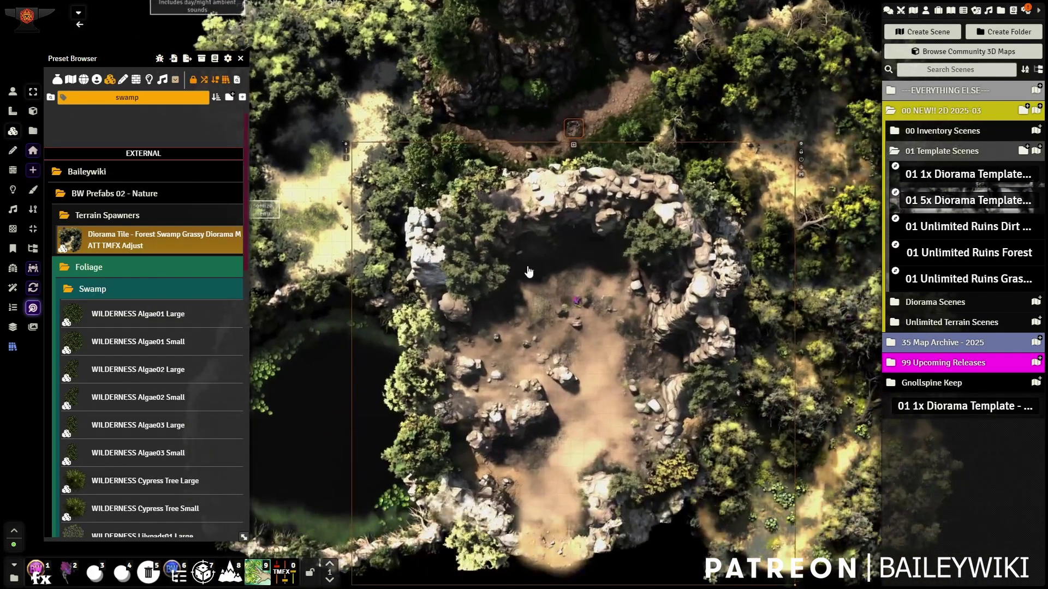
pyautogui.click(12, 93)
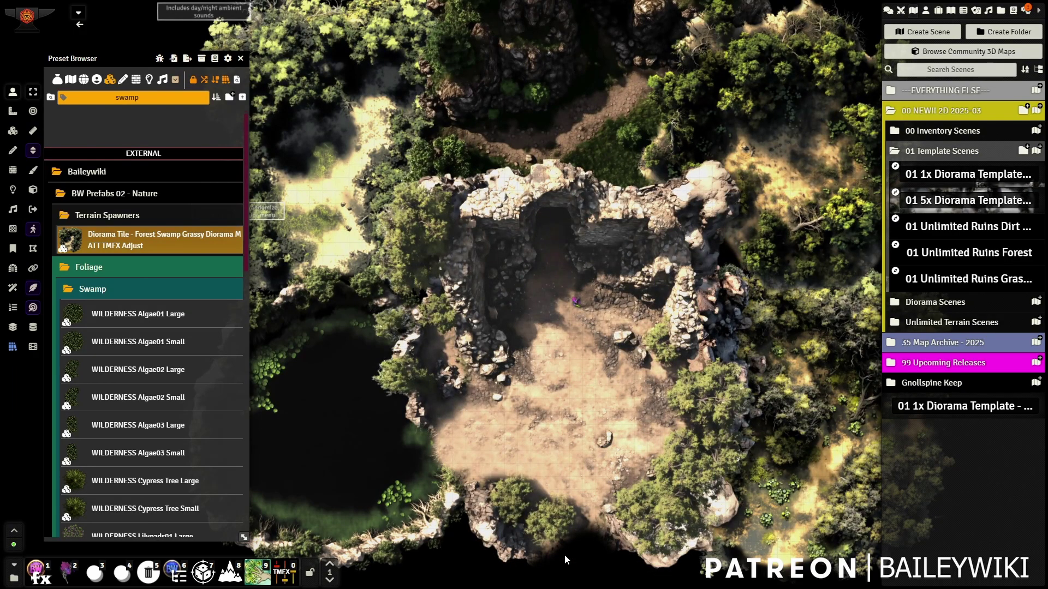
# Replace the source of the left ambient sound in the ruins with swamp01.ogg from the modules/baileywiki-maps-premium-towns/sounds folder
pyautogui.click(13, 209)
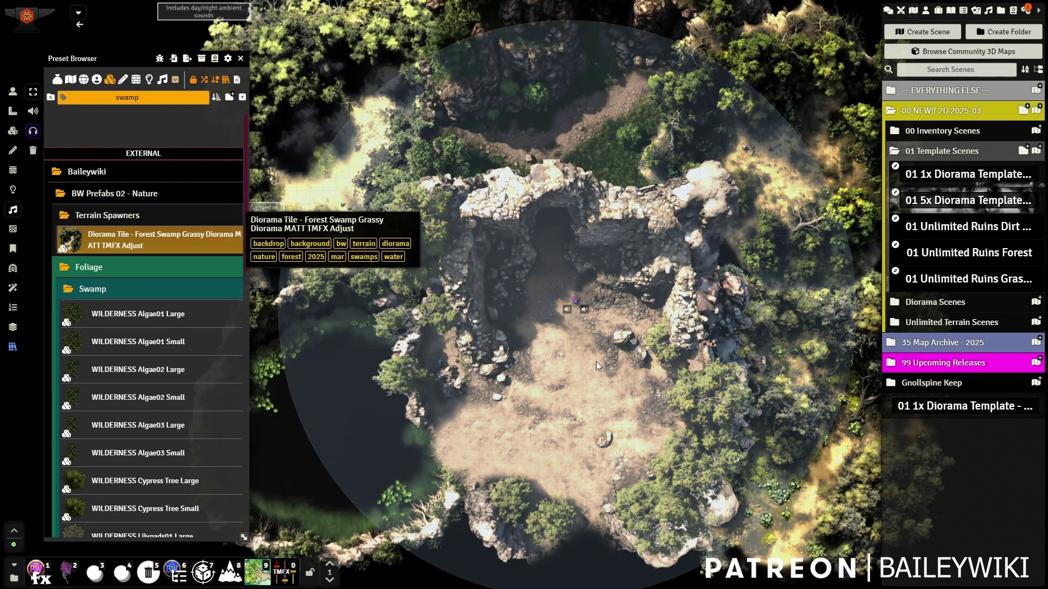
pyautogui.doubleClick(566, 312)
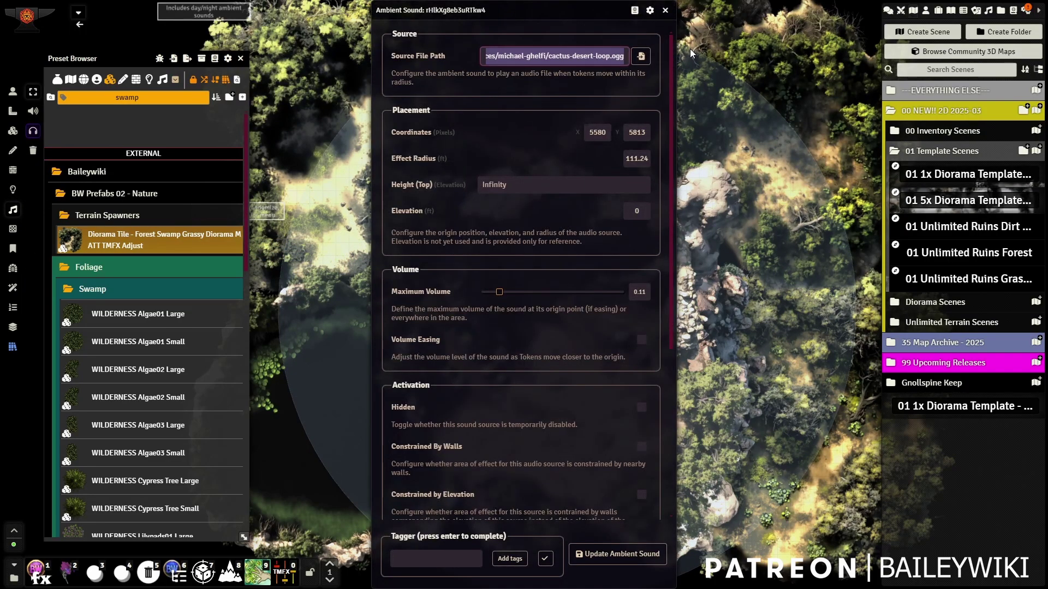
pyautogui.click(641, 59)
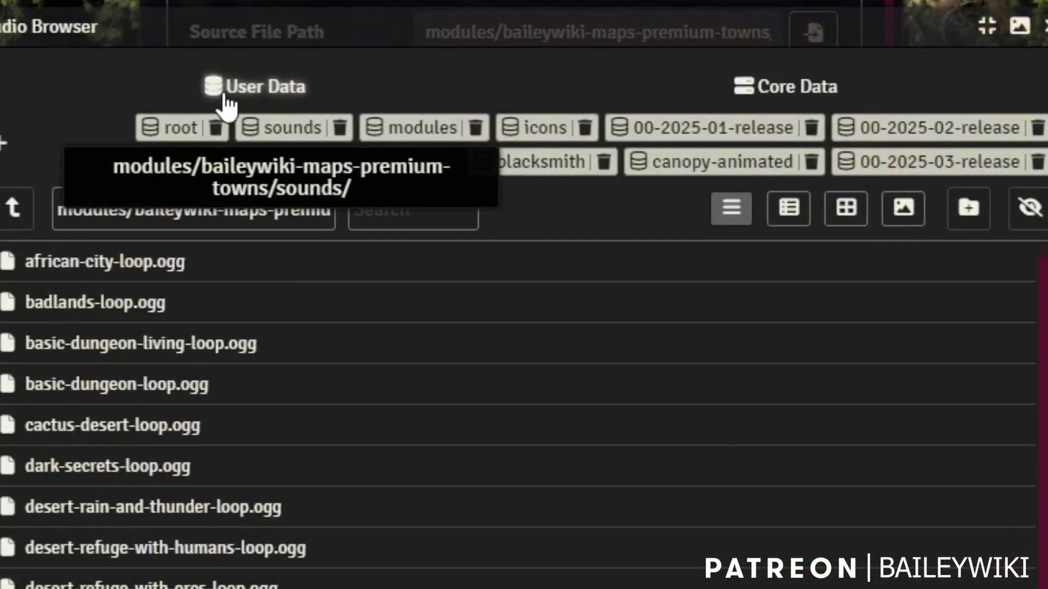
pyautogui.click(265, 140)
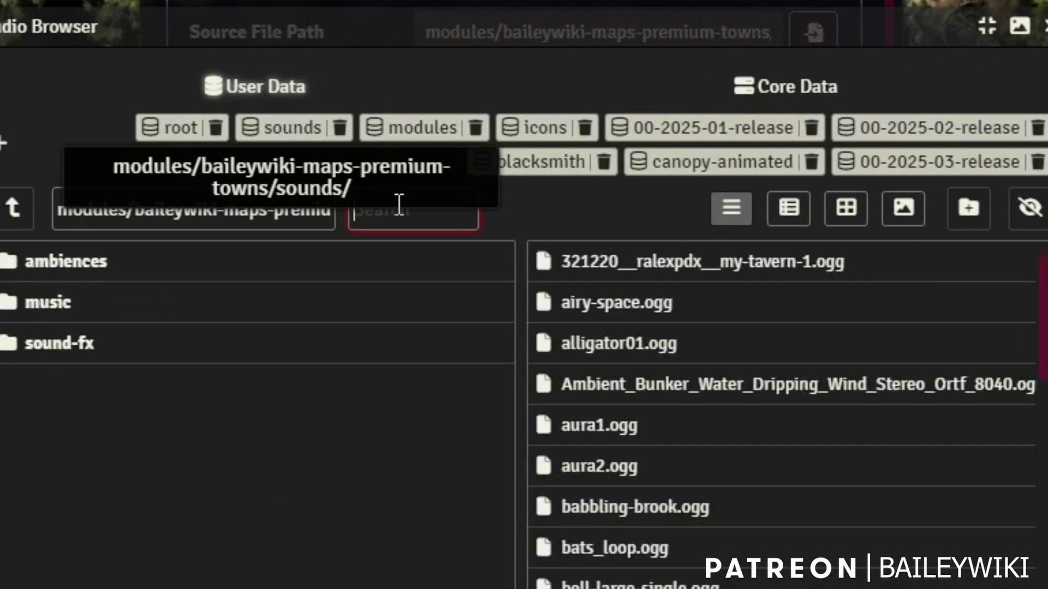
pyautogui.write('swa')
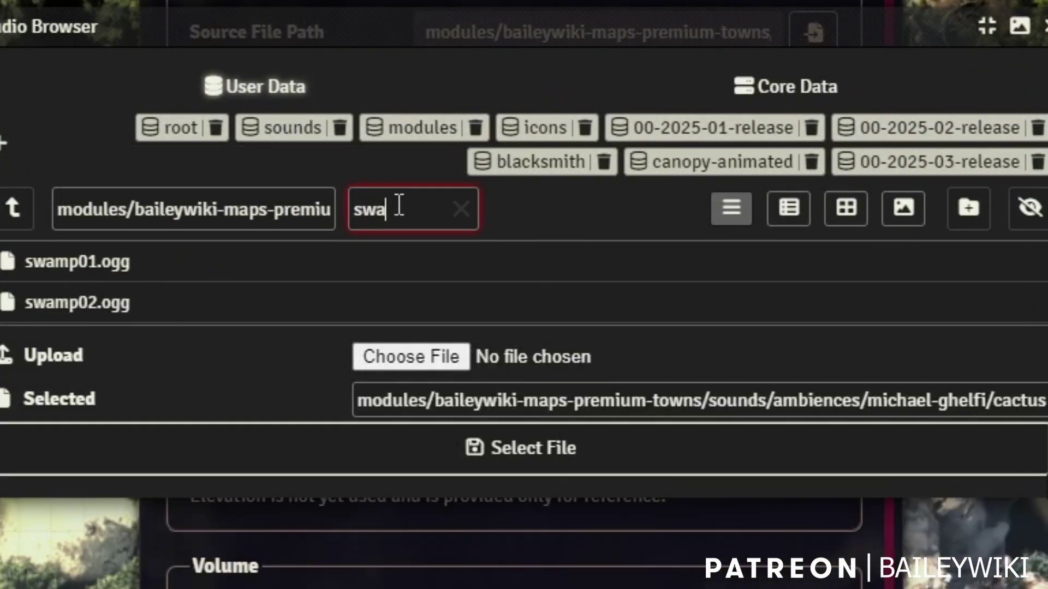
pyautogui.click(51, 274)
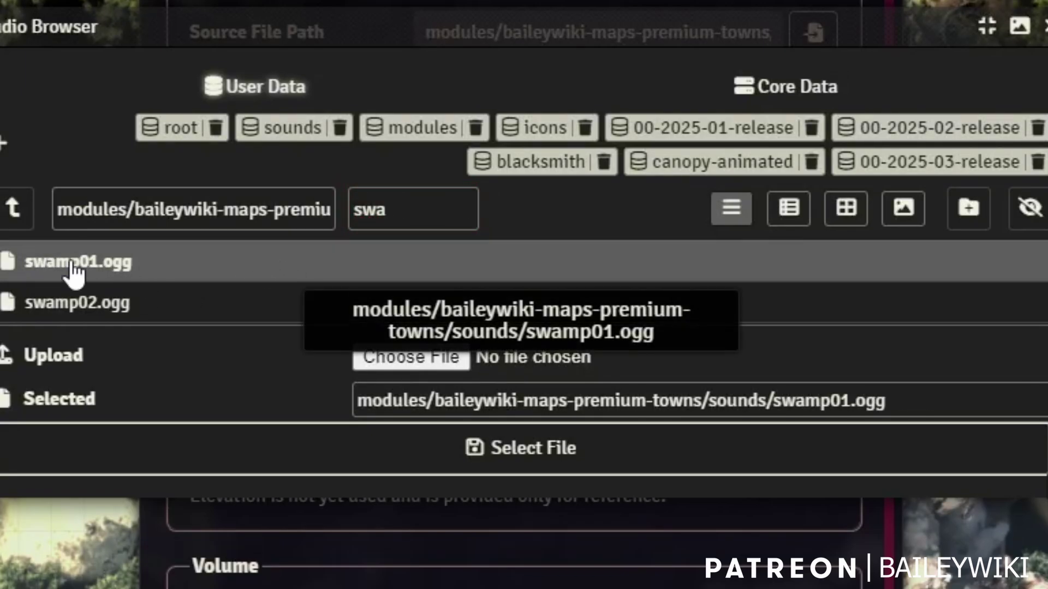
pyautogui.click(532, 456)
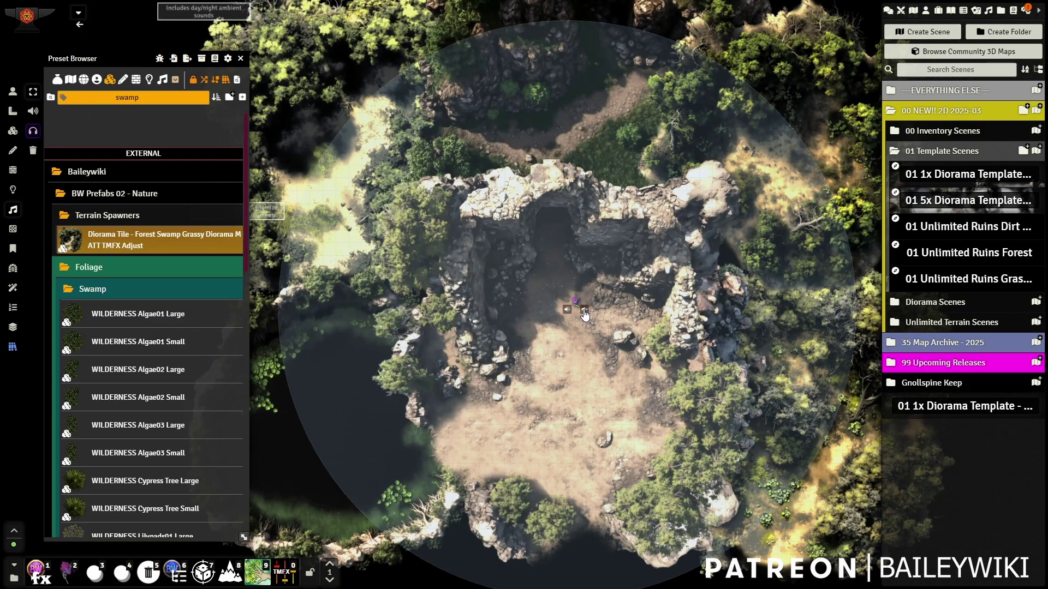
# Replace the source of the right ambient sound in the ruins with swamp02.ogg from the modules/baileywiki-maps-premium-towns/sounds folder
pyautogui.doubleClick(583, 311)
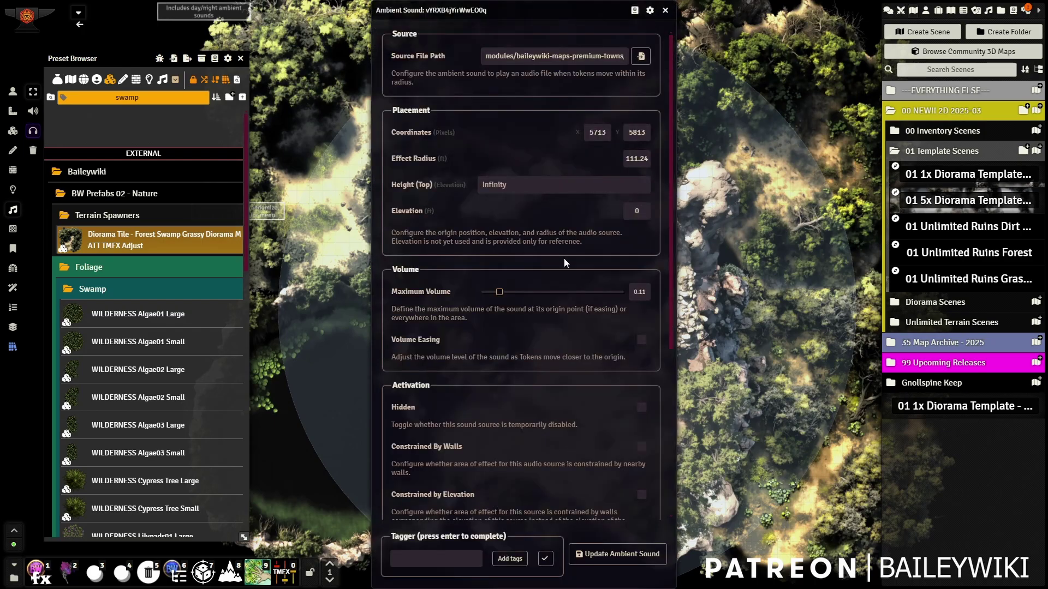
pyautogui.click(641, 56)
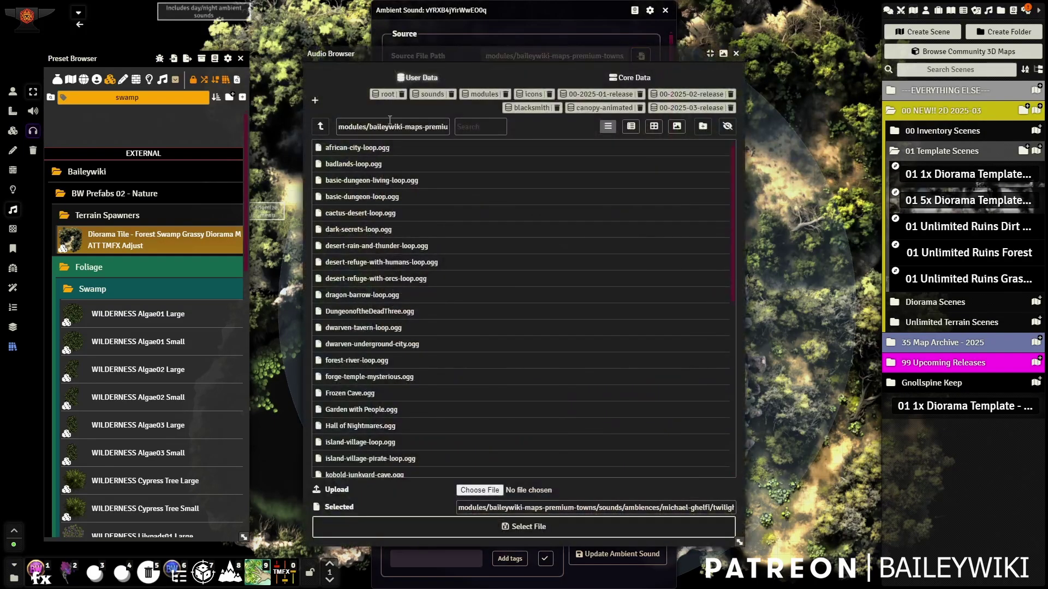
pyautogui.click(432, 98)
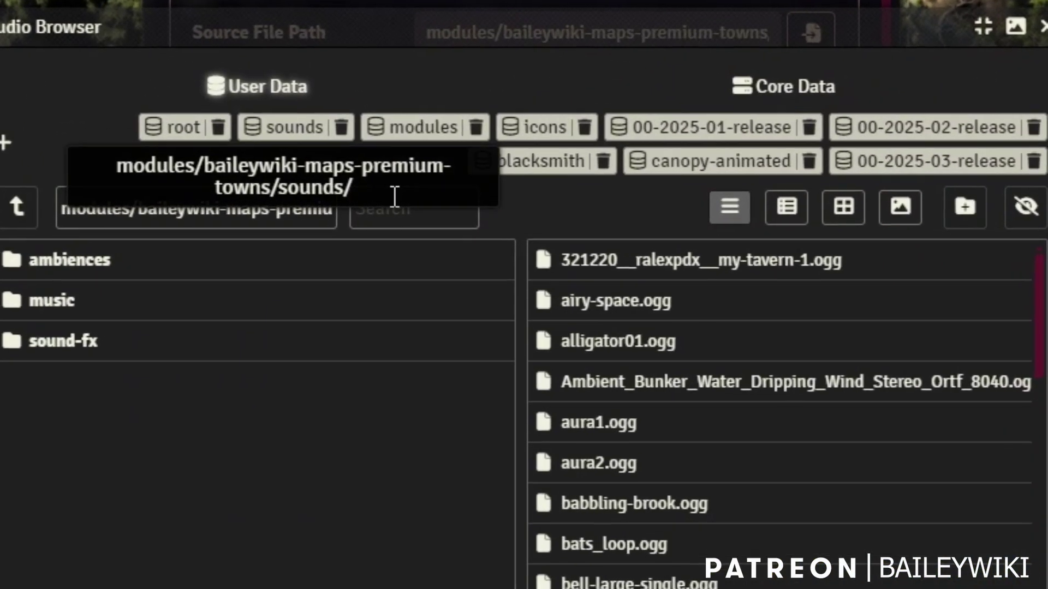
pyautogui.click(473, 131)
pyautogui.write('swa')
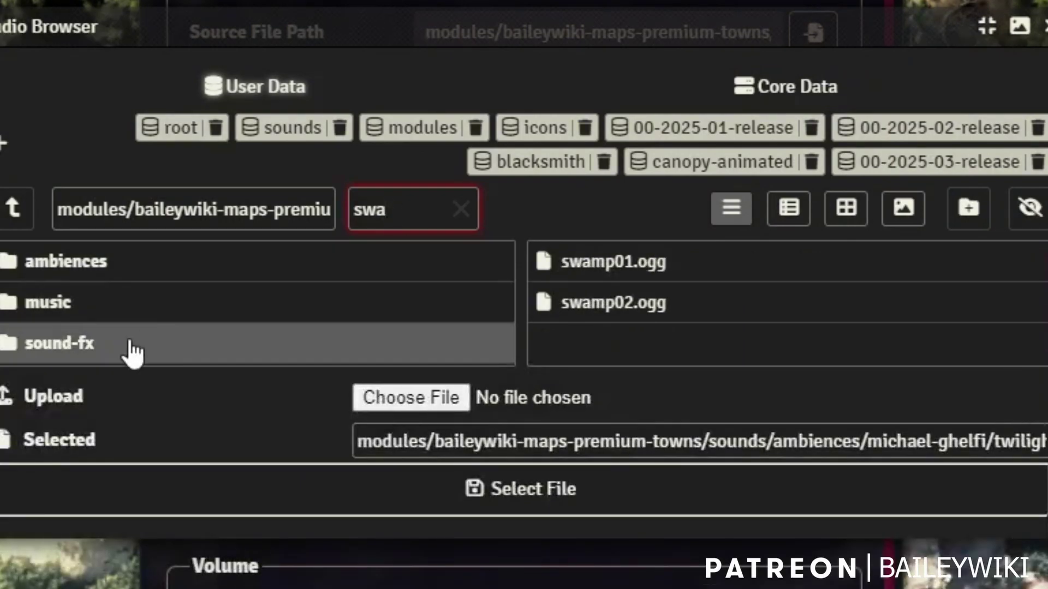
pyautogui.click(616, 309)
pyautogui.click(565, 496)
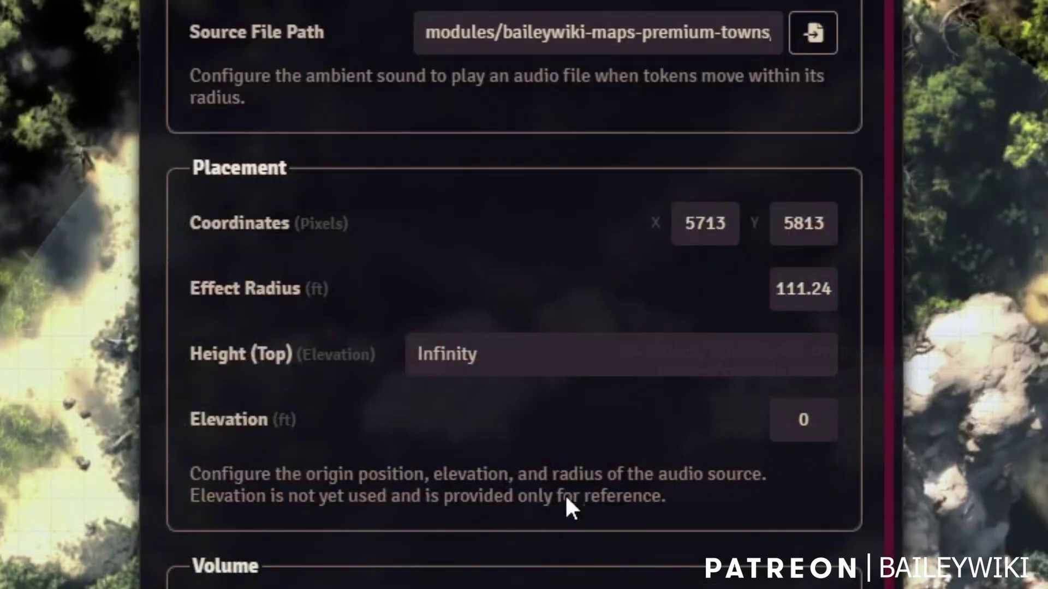
pyautogui.click(524, 568)
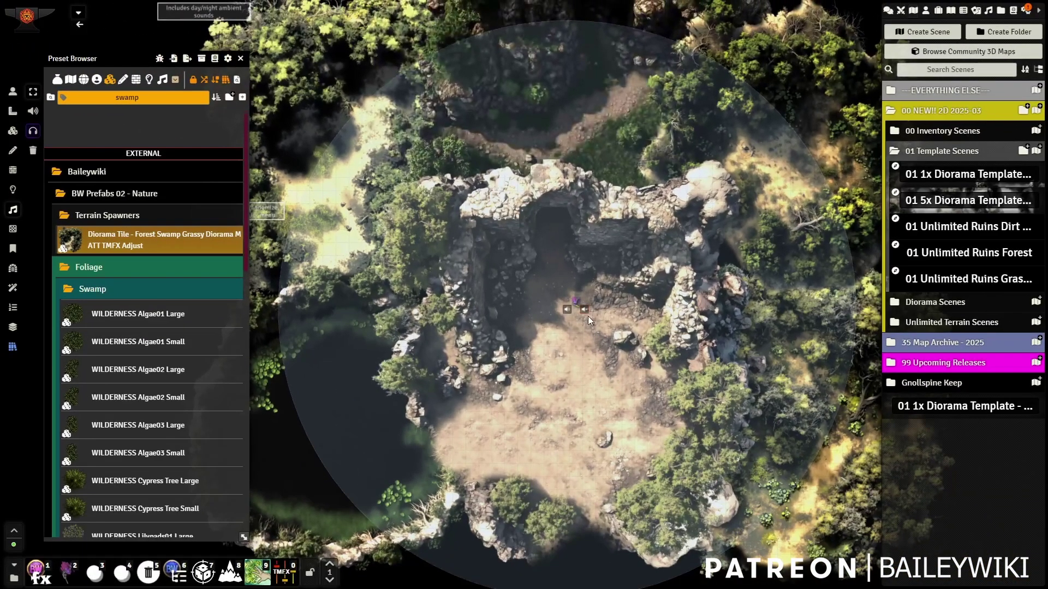
# Duplicate the right ambient sound beside the original and set the copy's source to frogs01.ogg from the same sounds folder
pyautogui.hotkey('ctrl', 'c')
pyautogui.hotkey('ctrl', 'v')
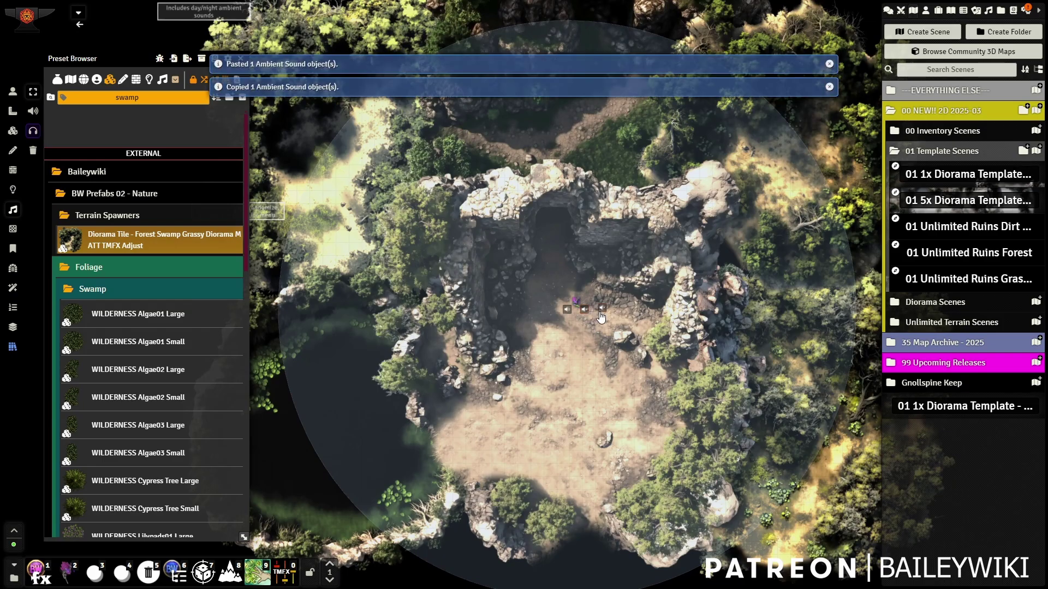
pyautogui.doubleClick(602, 309)
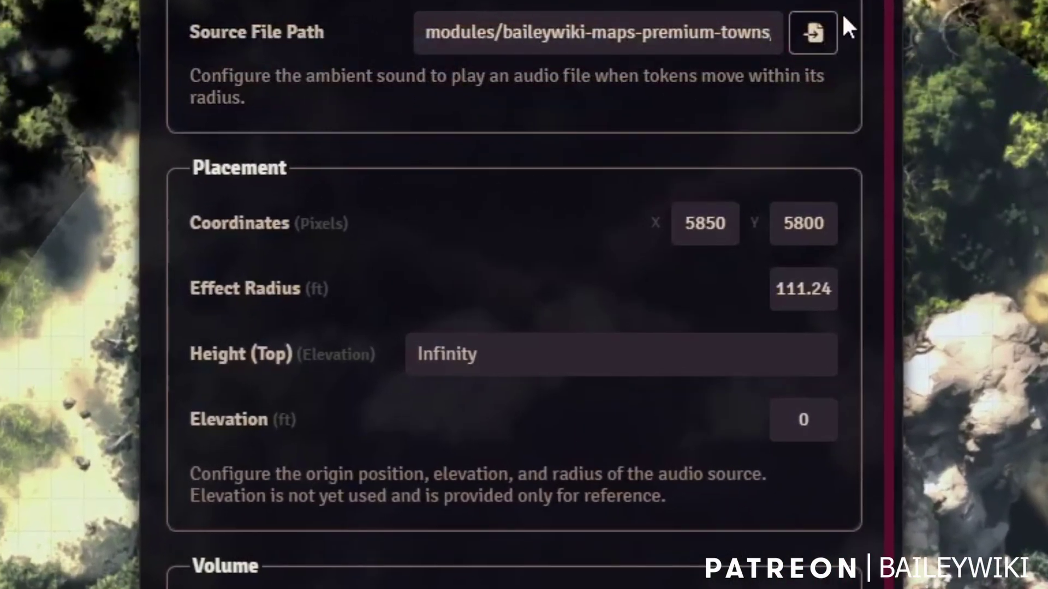
pyautogui.click(813, 33)
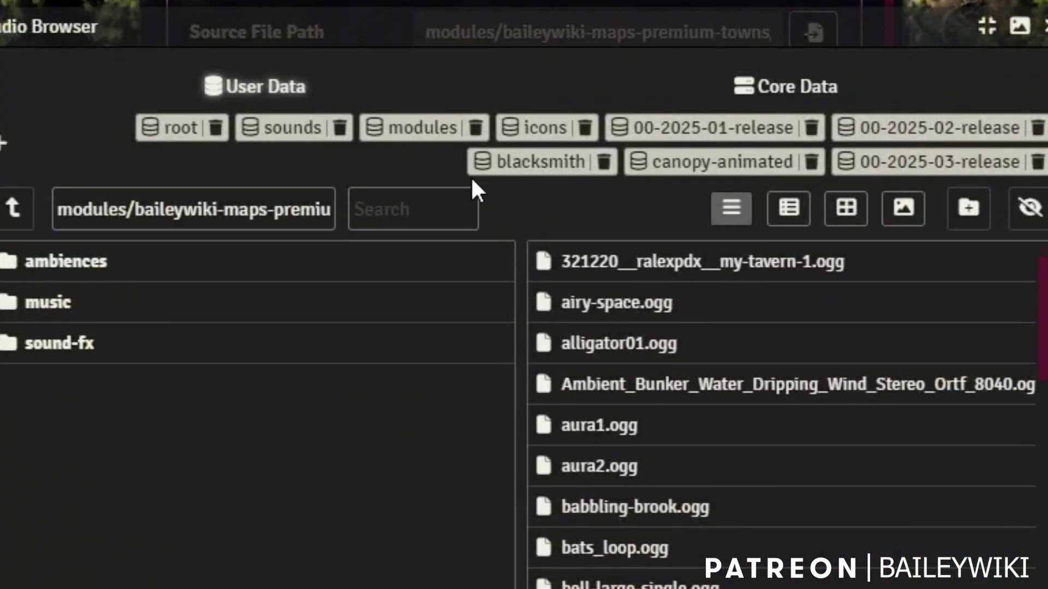
pyautogui.click(435, 214)
pyautogui.write('fr')
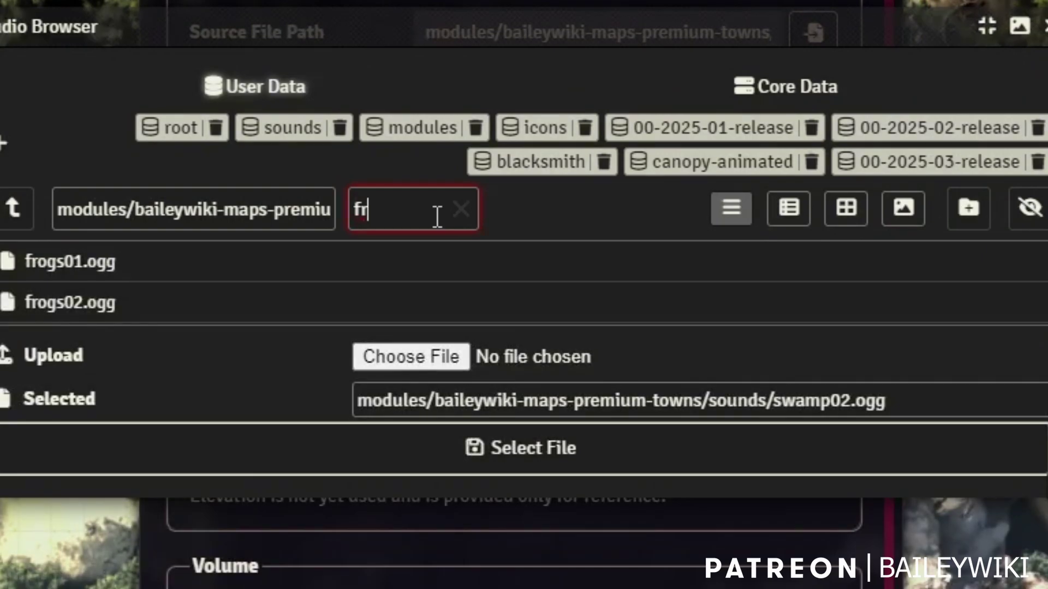
pyautogui.write('p')
pyautogui.press('BackSpace')
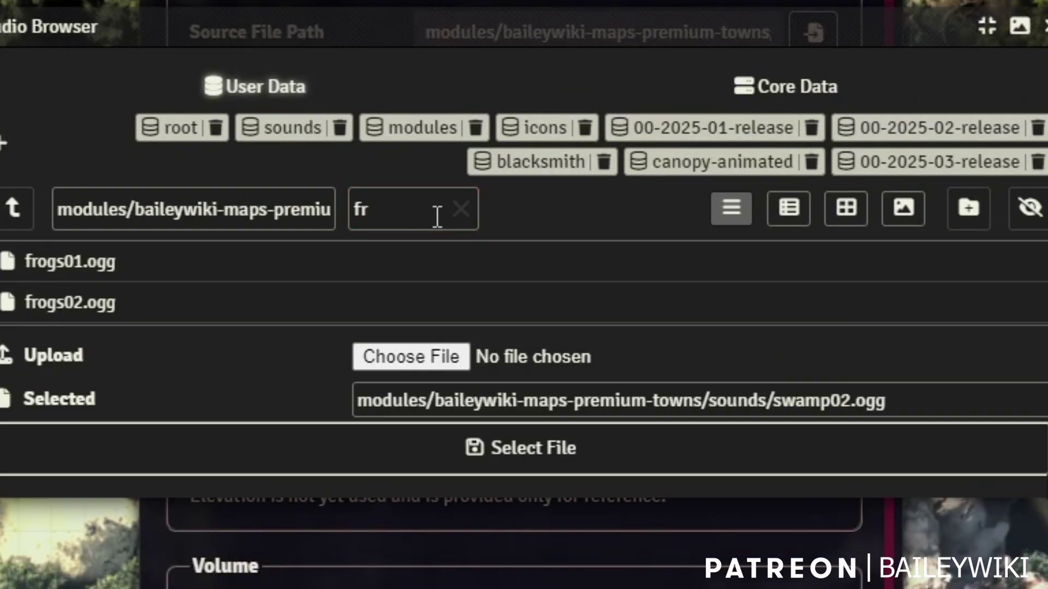
pyautogui.click(141, 262)
pyautogui.click(519, 452)
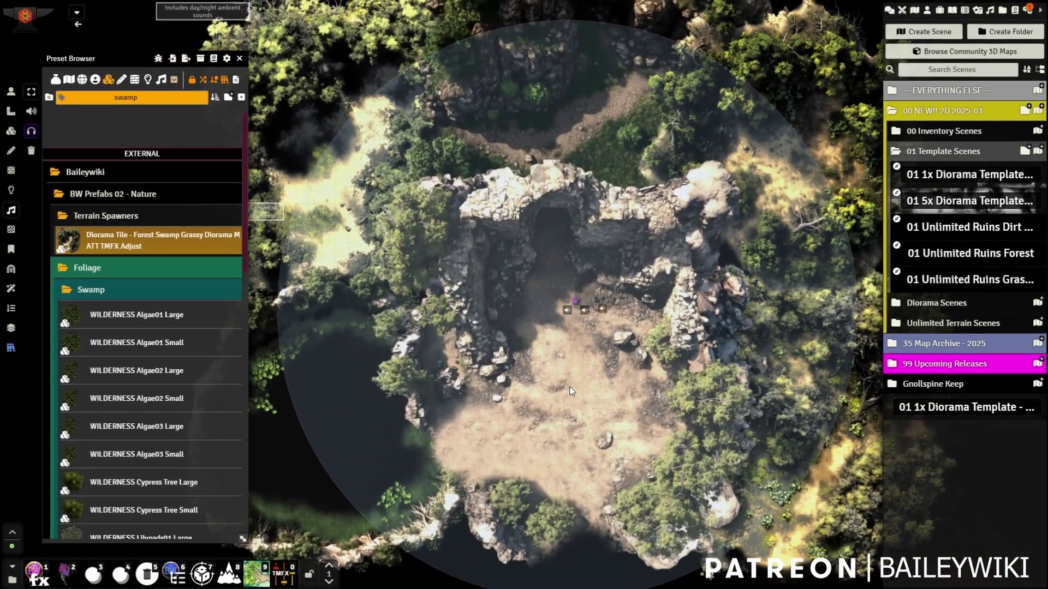
# Enlarge the effect radius of the ambient sounds in the ruins until it covers the whole map
pyautogui.scroll(-2, 550, 335)
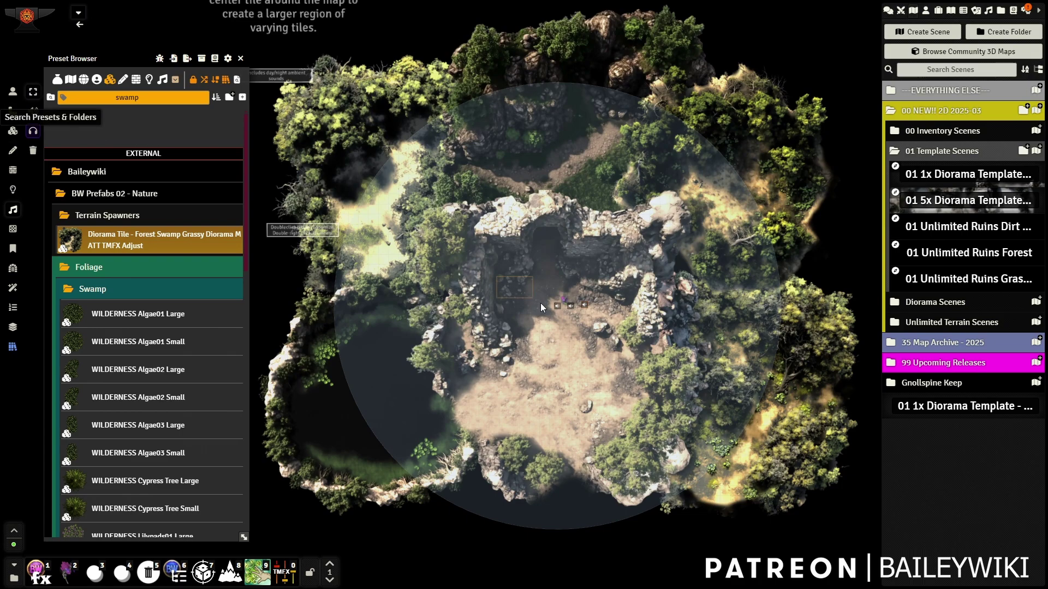
pyautogui.hotkey('ctrl', 'v')
pyautogui.scroll(6, 573, 296)
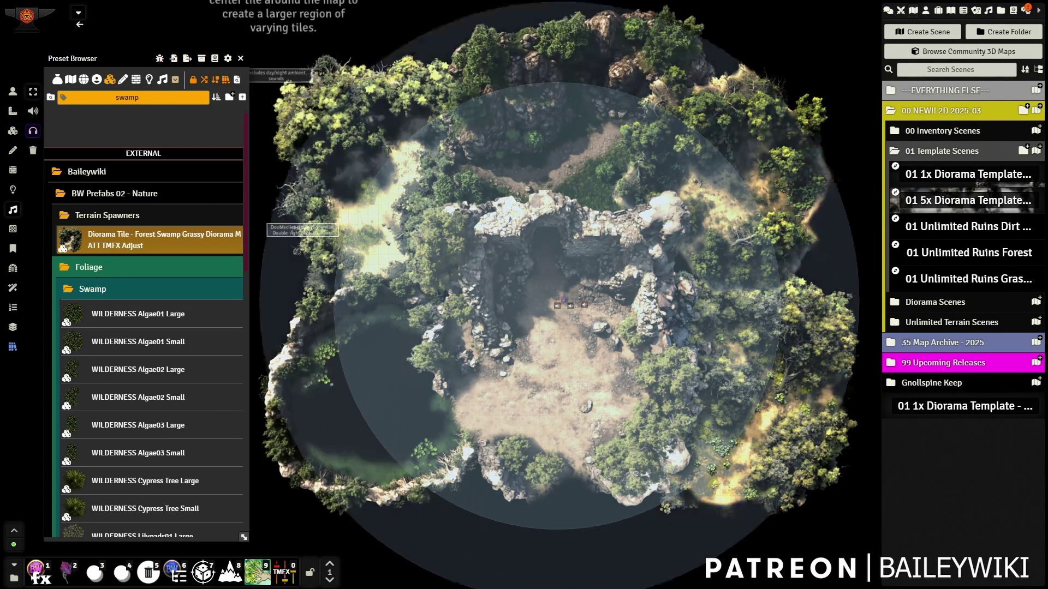
pyautogui.click(570, 294)
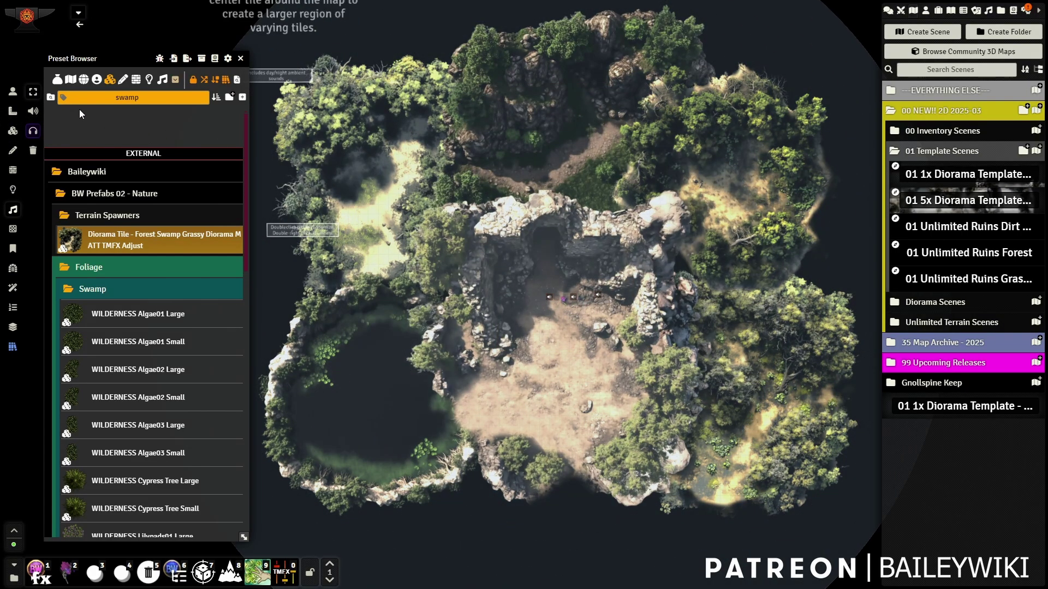
# Open the user data file listing and shift the token slightly so it stands in front of the ruins' archway
pyautogui.click(12, 93)
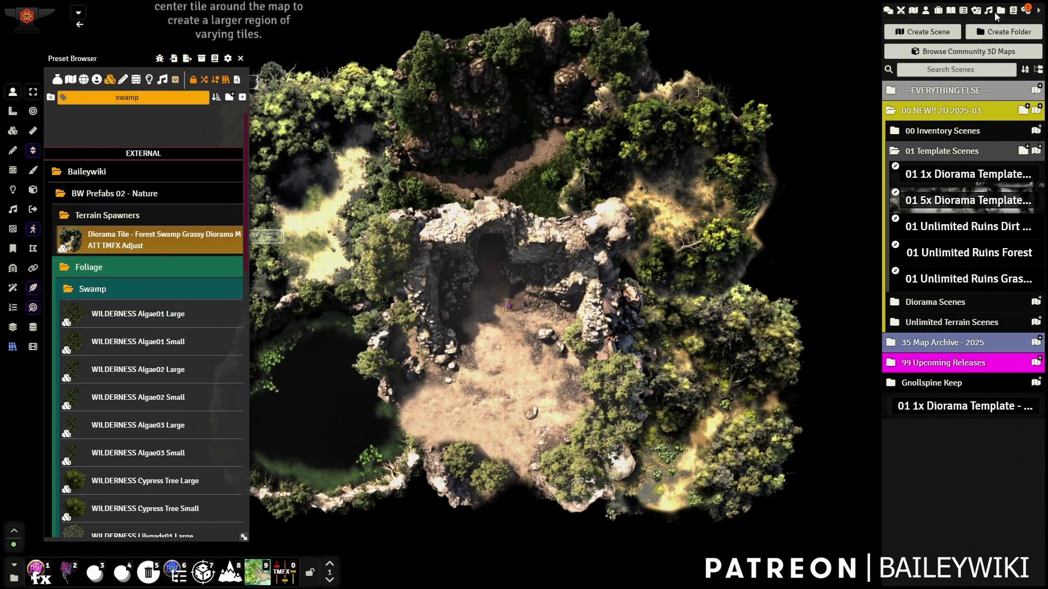
pyautogui.click(997, 14)
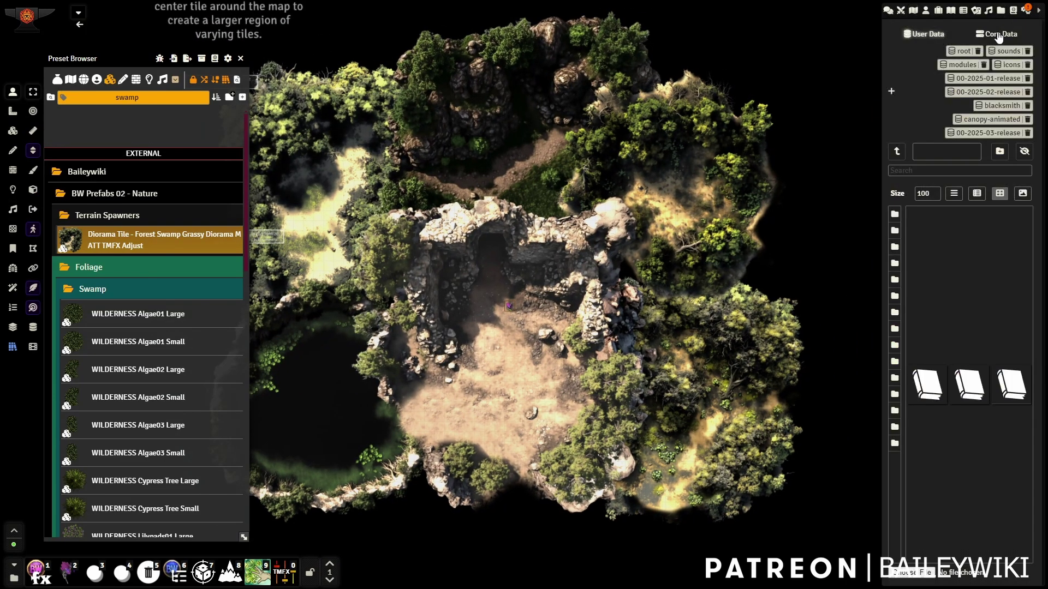
pyautogui.scroll(5, 391, 381)
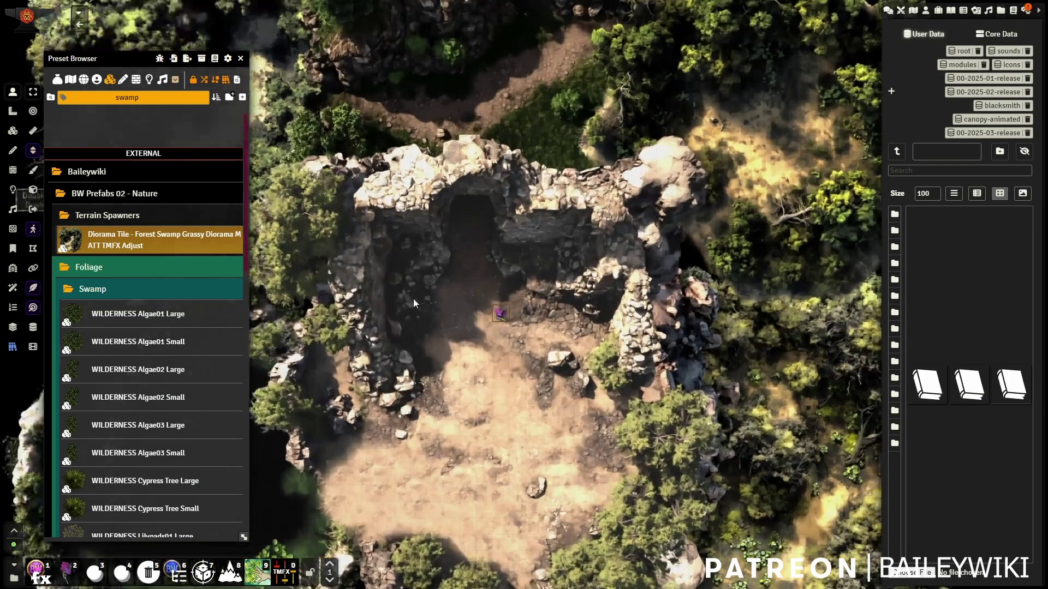
pyautogui.scroll(-5, 487, 319)
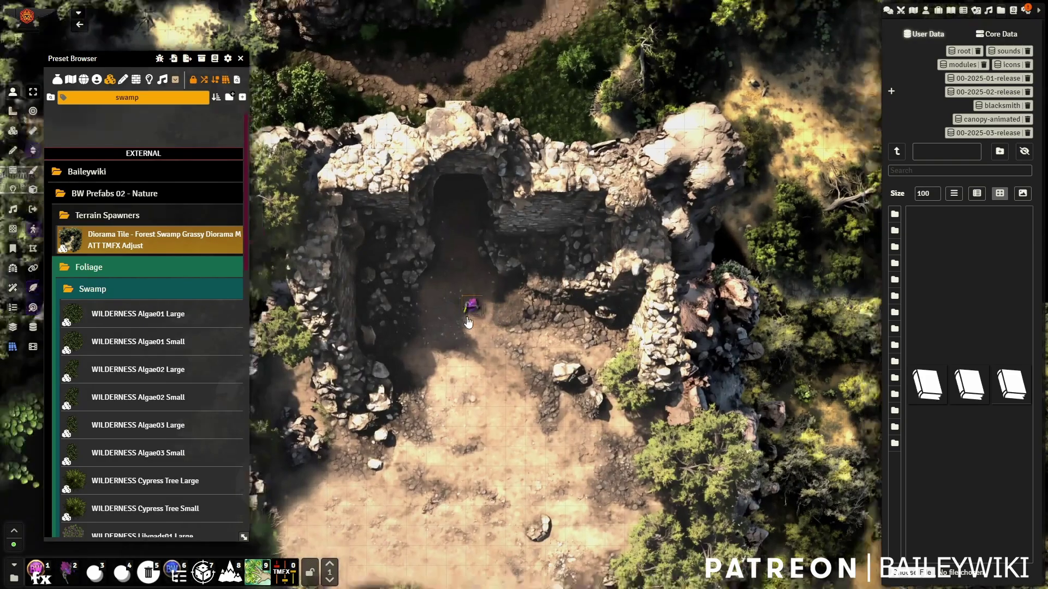
pyautogui.scroll(3, 610, 353)
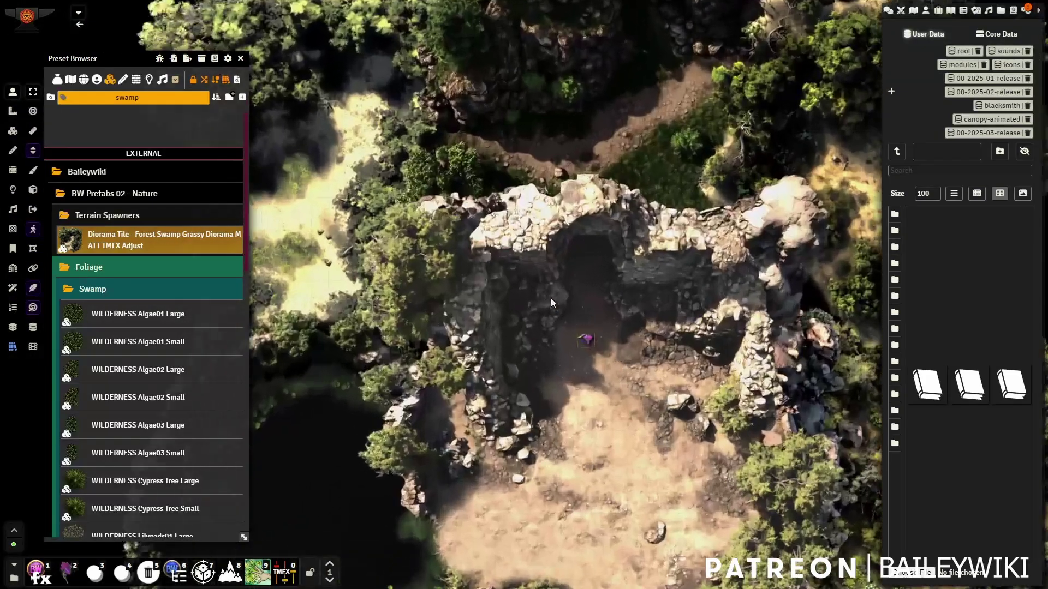
# Adjust the stacking order of the upper-left and upper-right forest tiles so both lie behind the cliff tile
pyautogui.click(13, 134)
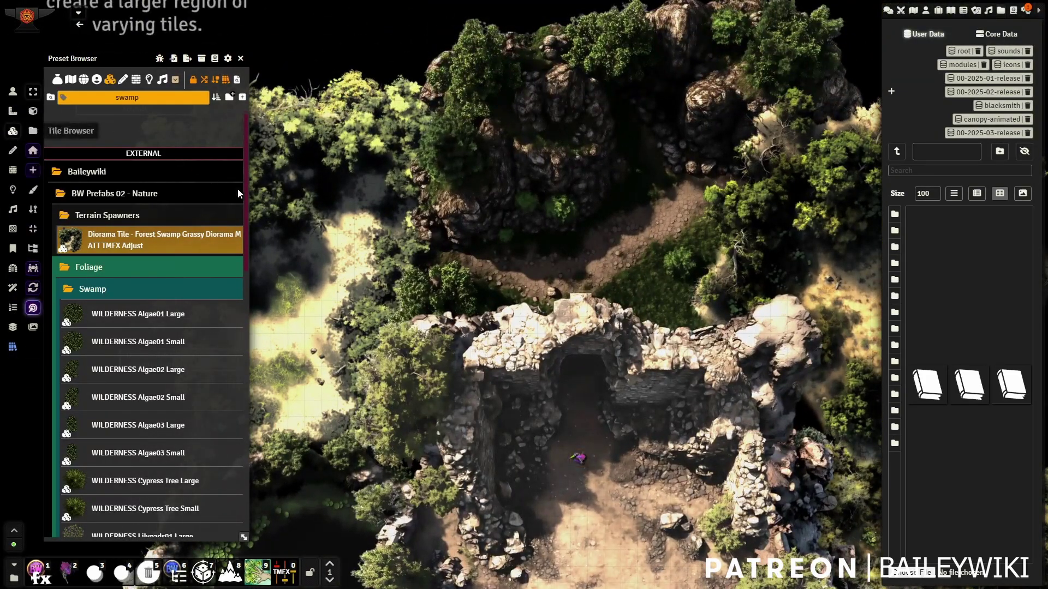
pyautogui.scroll(-2, 365, 217)
pyautogui.moveTo(374, 225); pyautogui.dragTo(533, 222)
pyautogui.scroll(2, 414, 219)
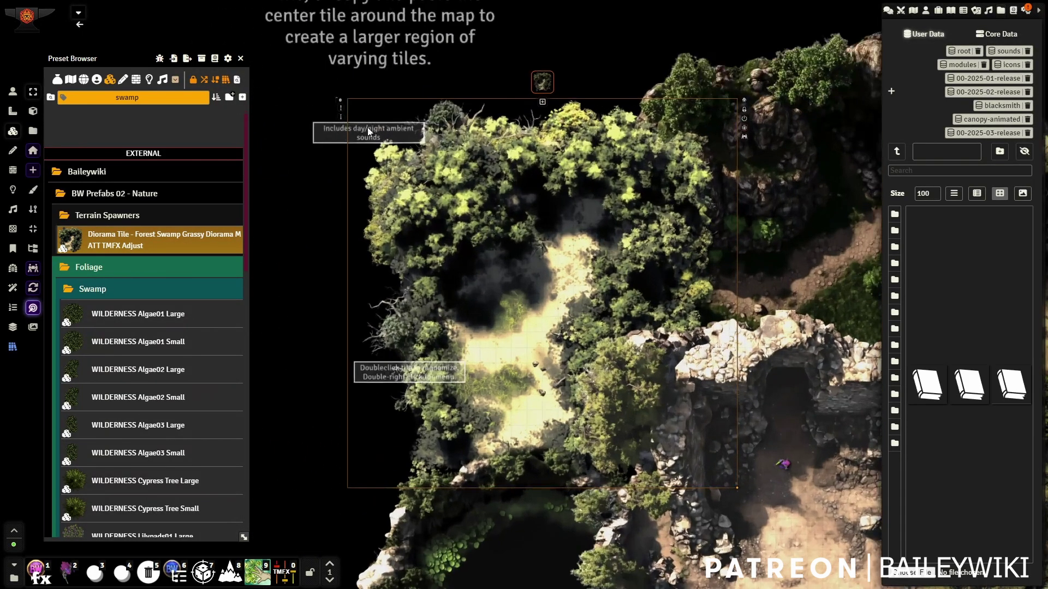
pyautogui.click(341, 121)
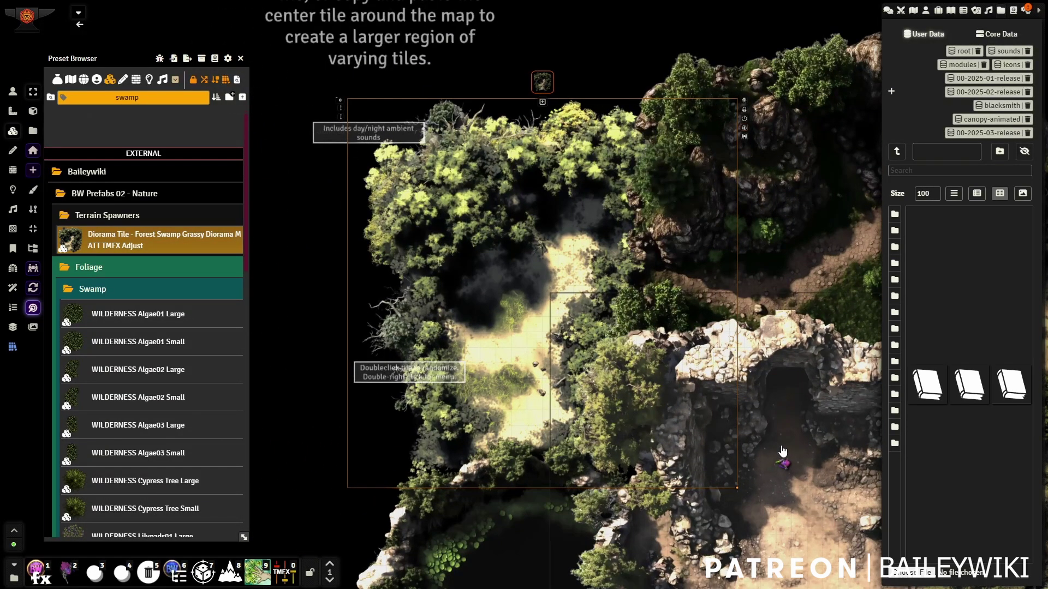
pyautogui.scroll(2, 460, 311)
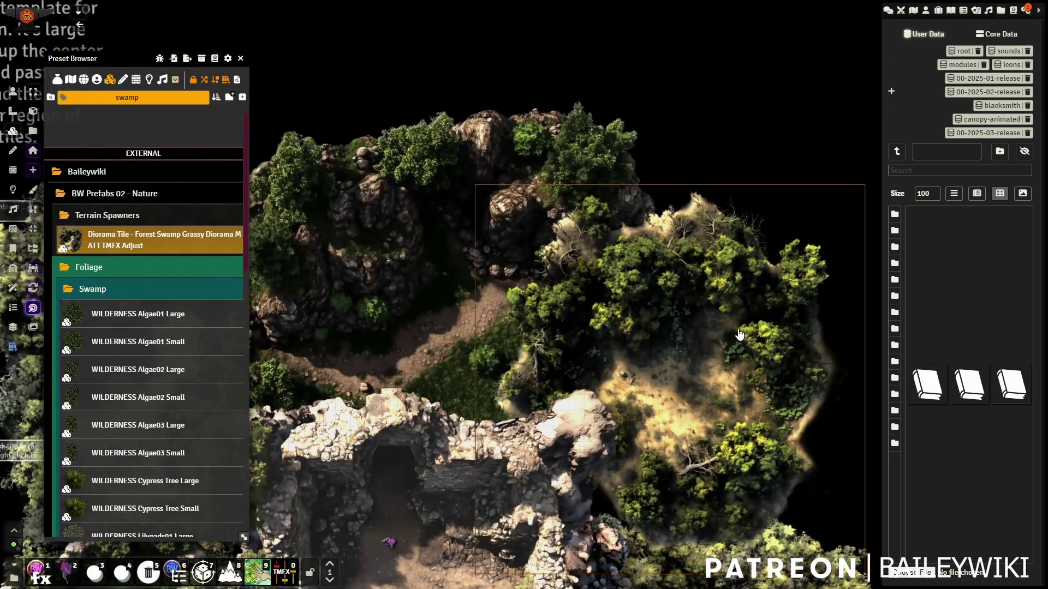
pyautogui.click(731, 333)
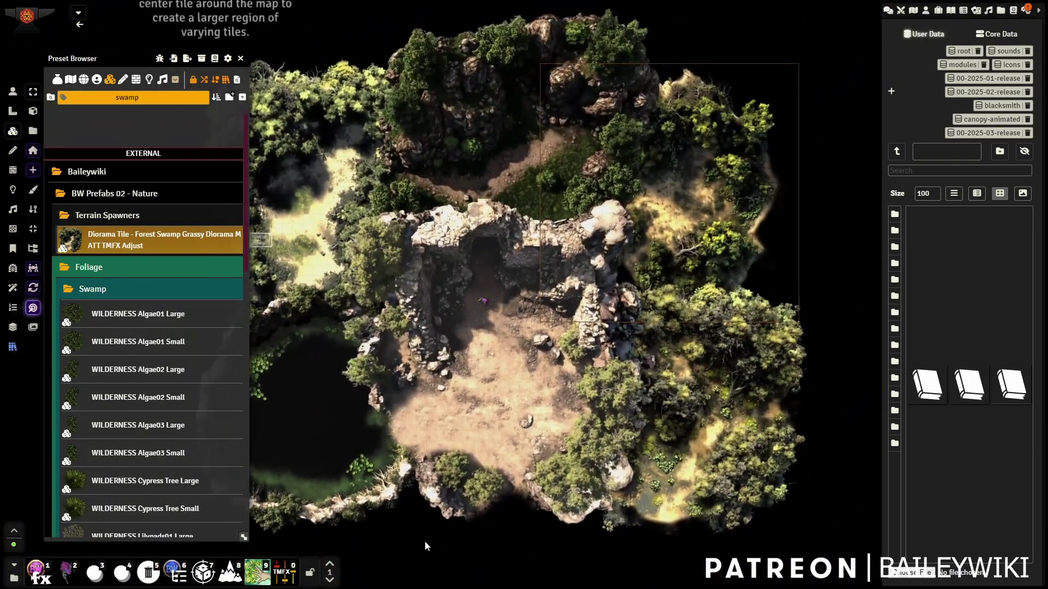
# Return to the token layer and close the Preset Browser
pyautogui.click(15, 94)
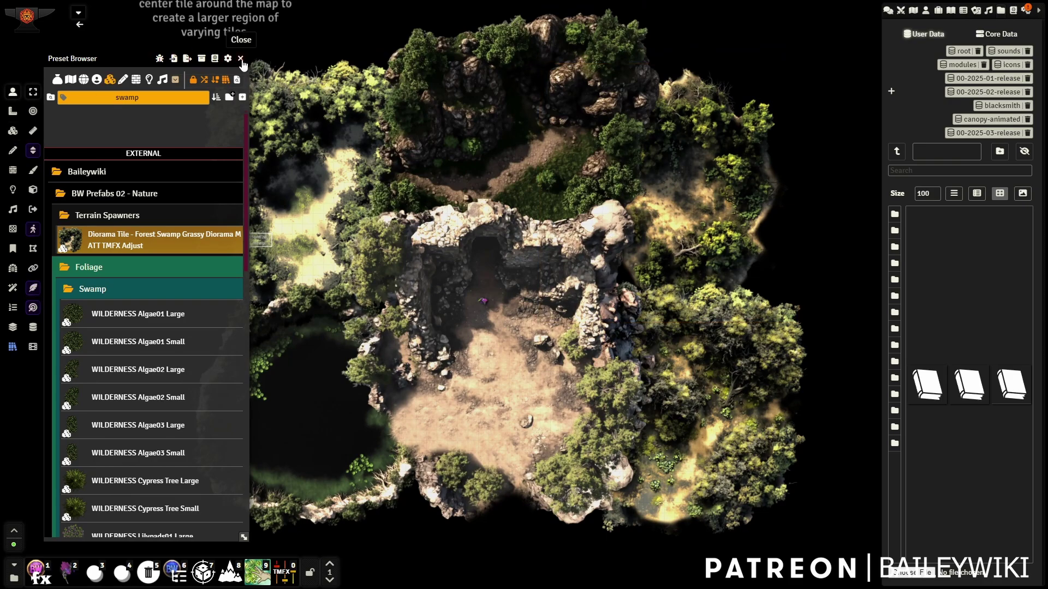
pyautogui.click(240, 58)
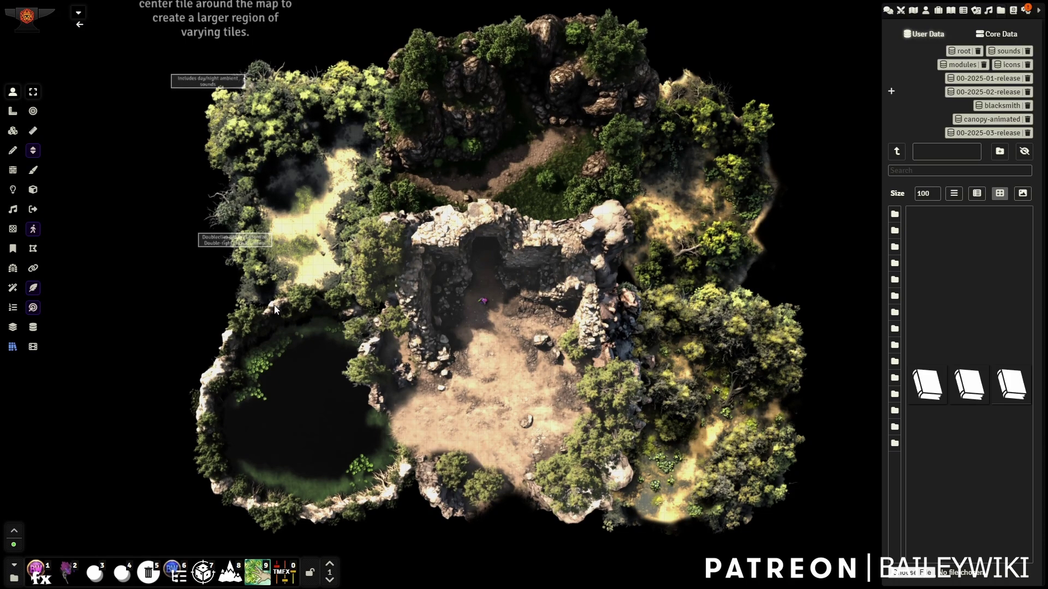
pyautogui.scroll(5, 406, 312)
pyautogui.scroll(4, 378, 303)
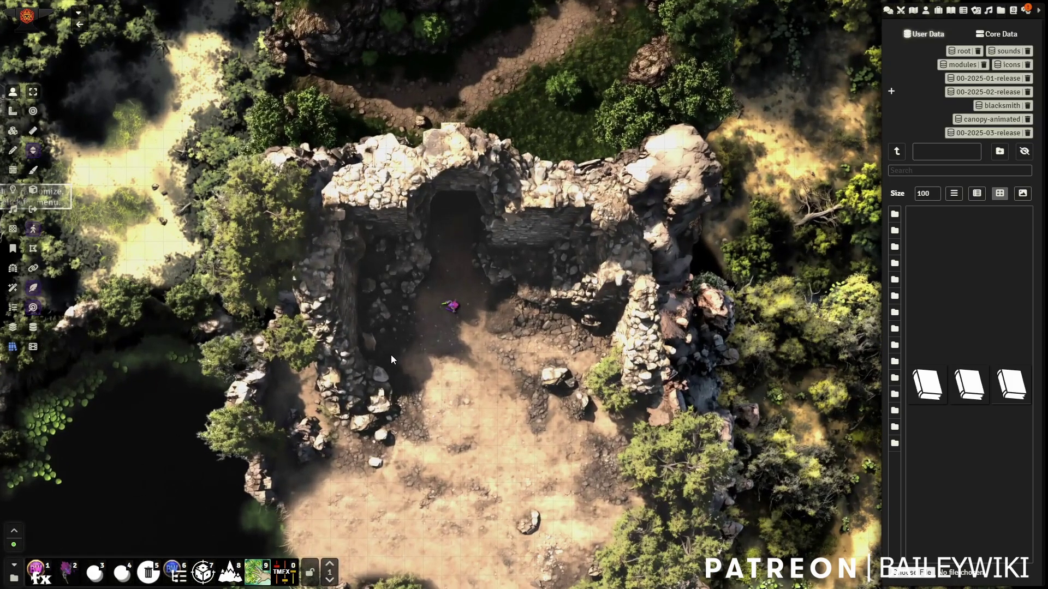
pyautogui.moveTo(391, 355); pyautogui.dragTo(357, 295)
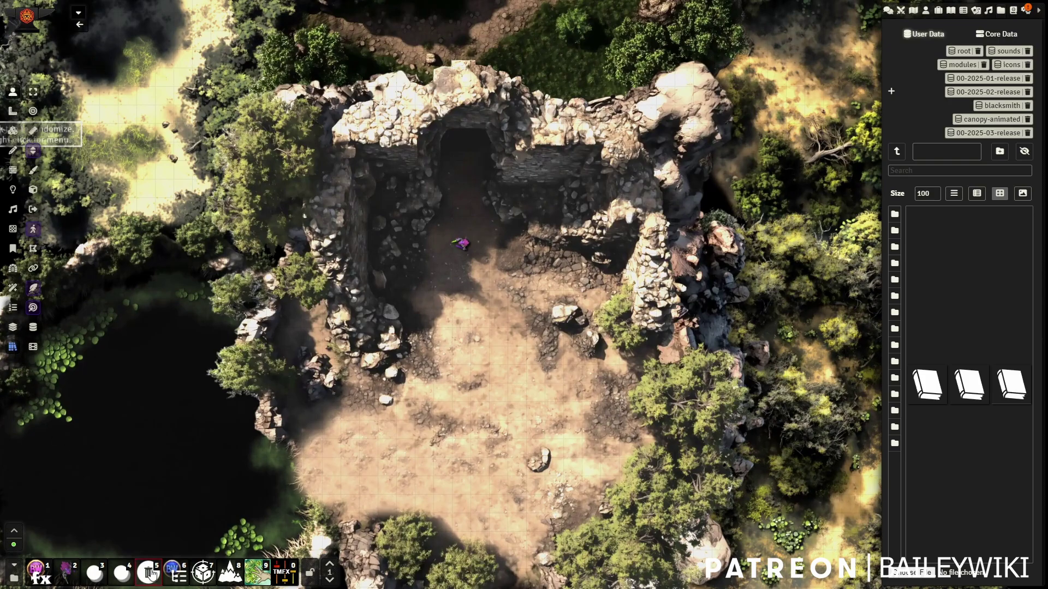
# Open My Test Browser, search it for "boat", and enlarge its window to show the presets as a thumbnail grid
pyautogui.click(172, 577)
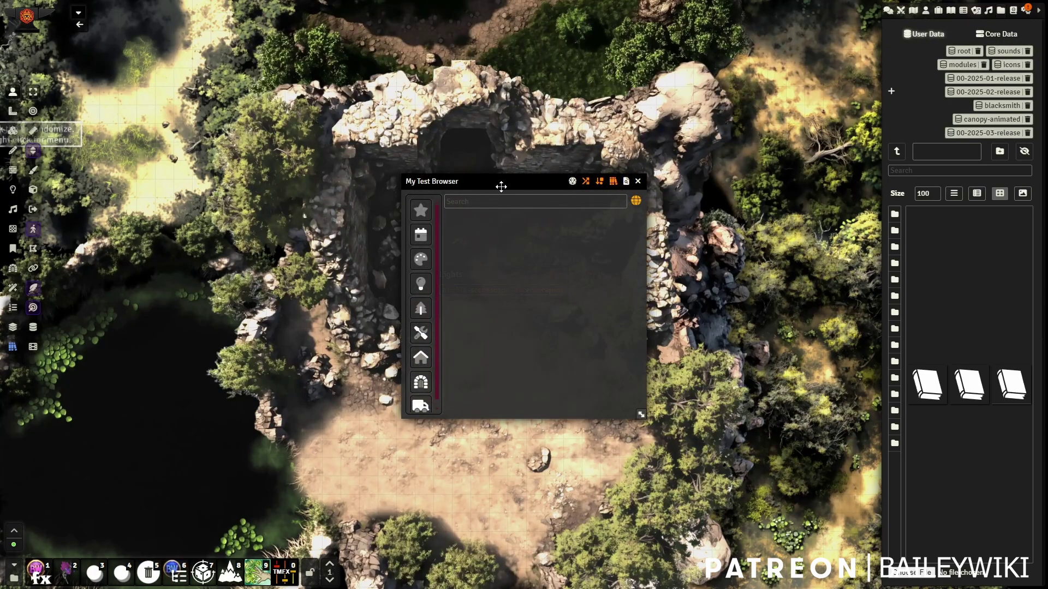
pyautogui.moveTo(498, 182); pyautogui.dragTo(569, 157)
pyautogui.write('boat')
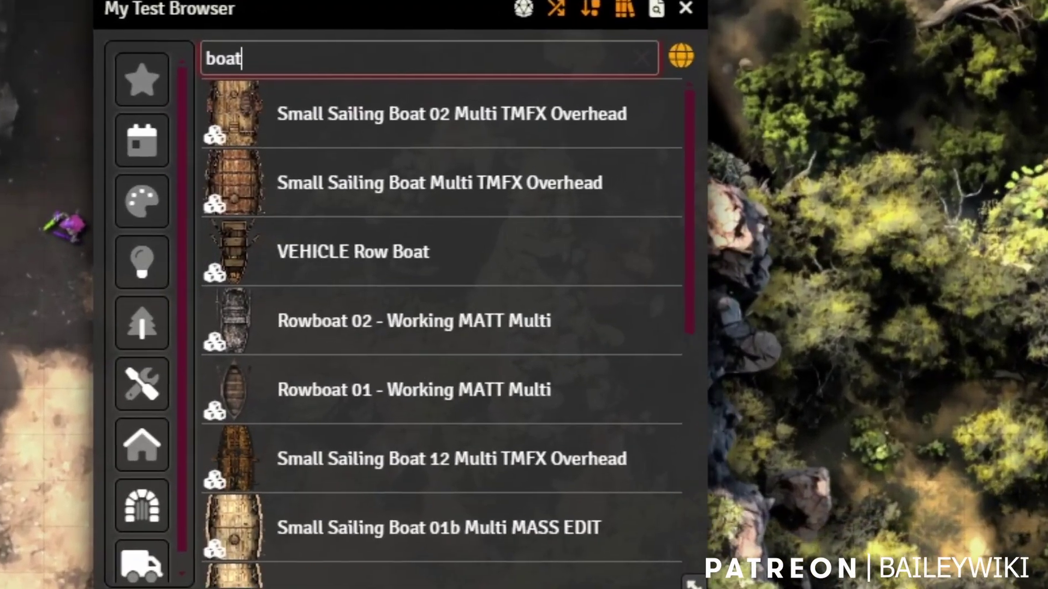
pyautogui.moveTo(710, 424); pyautogui.dragTo(852, 488)
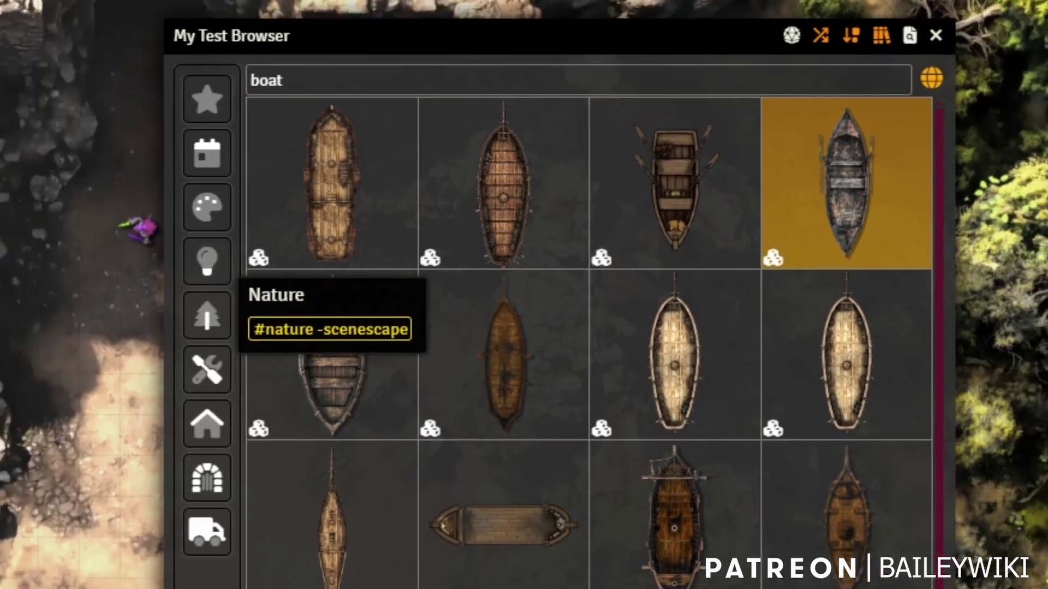
# Place the Rowboat 02 - Working MATT Multi preset diagonally at the pond's edge beside the ruins clearing and close the preset browser
pyautogui.click(860, 173)
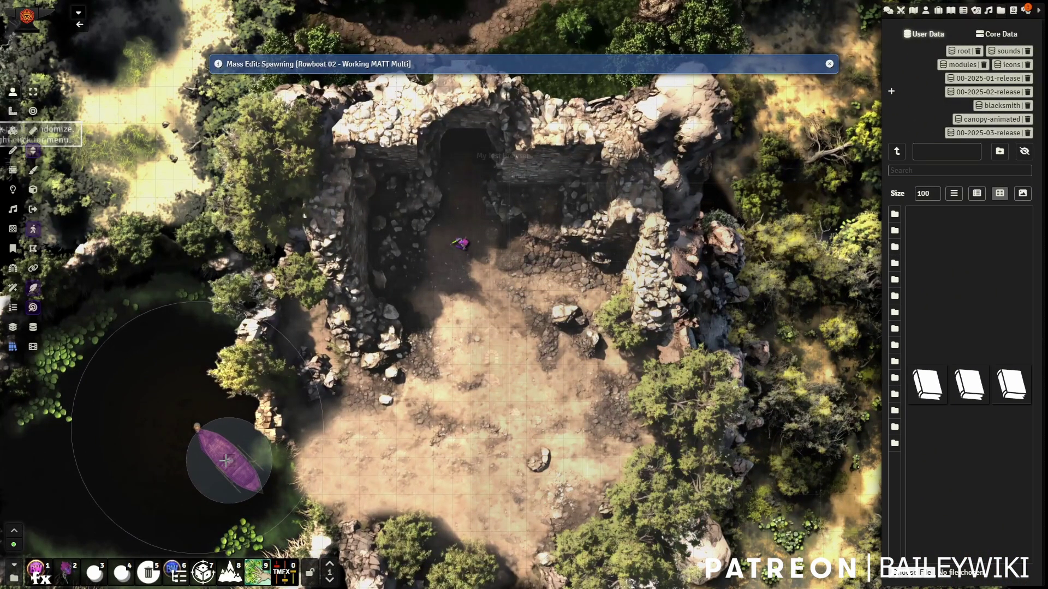
pyautogui.scroll(-3, 256, 480)
pyautogui.click(261, 470)
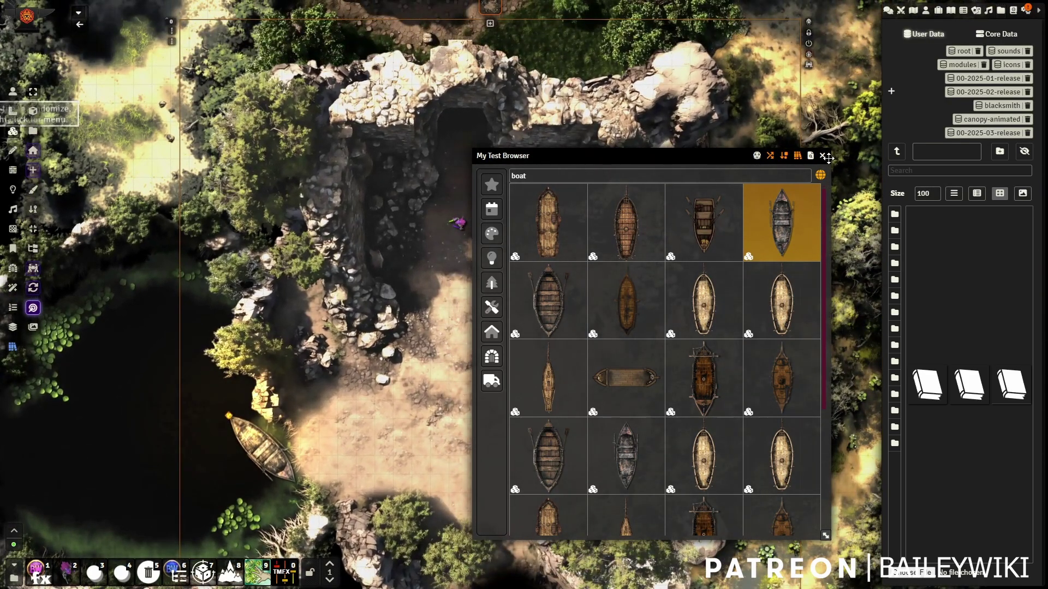
pyautogui.click(823, 156)
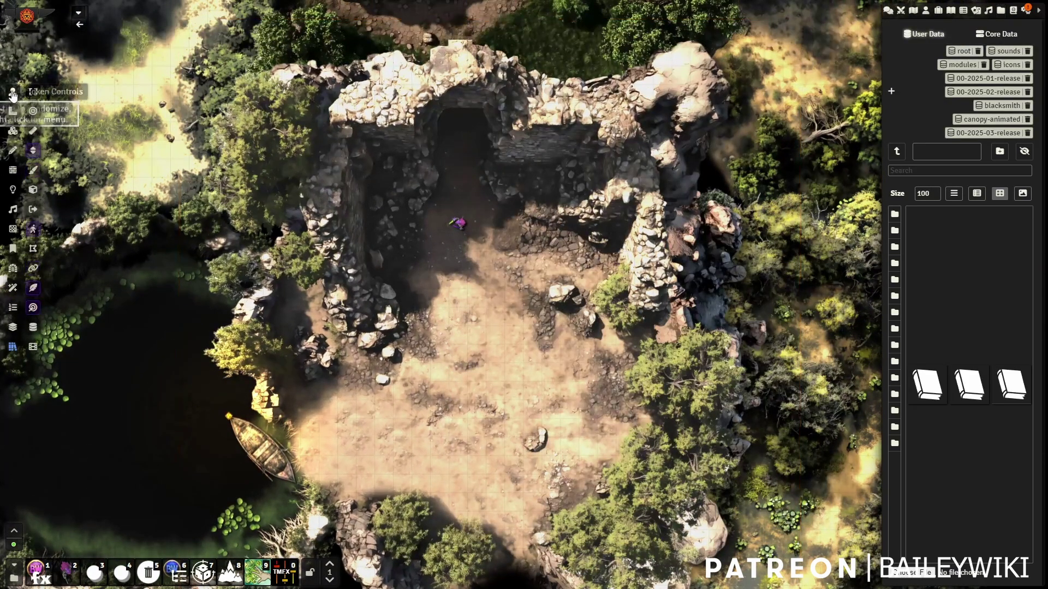
# Mass-edit the Active trigger option of the six selected terrain tiles, apply the change, and return to the token layer
pyautogui.scroll(-5, 259, 200)
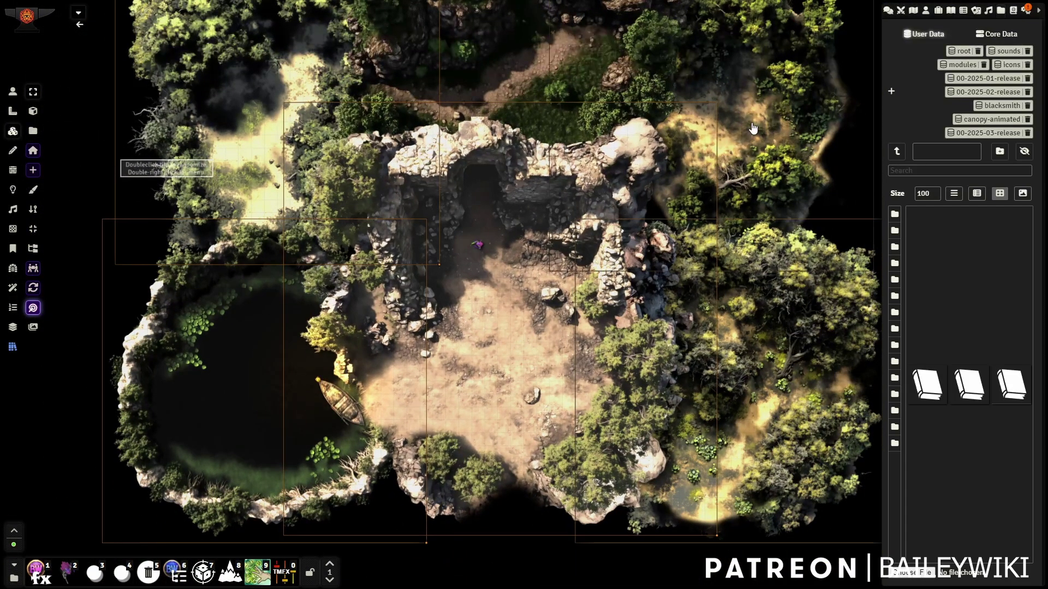
pyautogui.hotkey('shift', 'e')
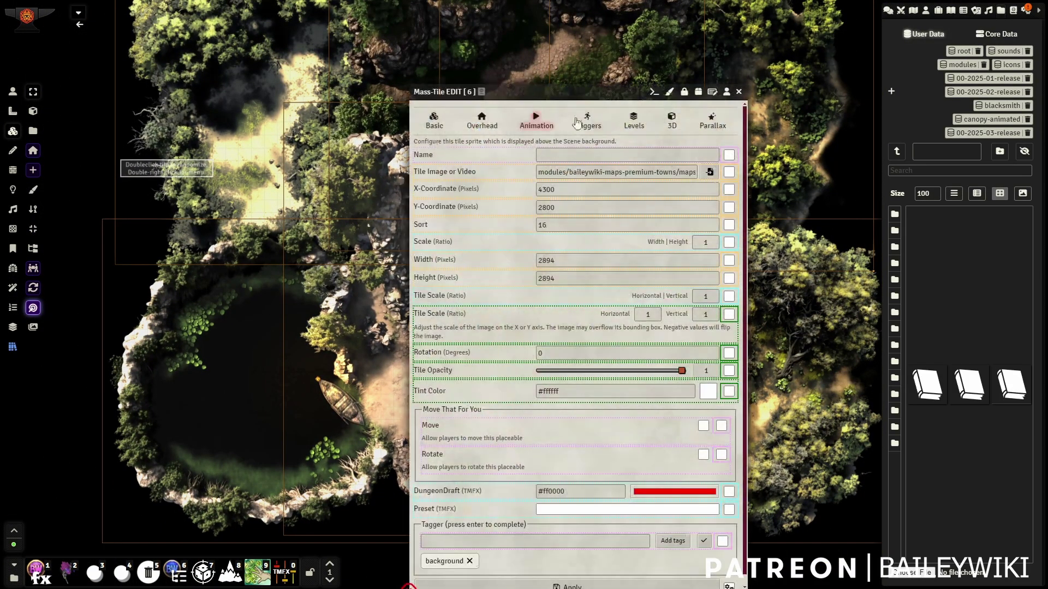
pyautogui.click(593, 116)
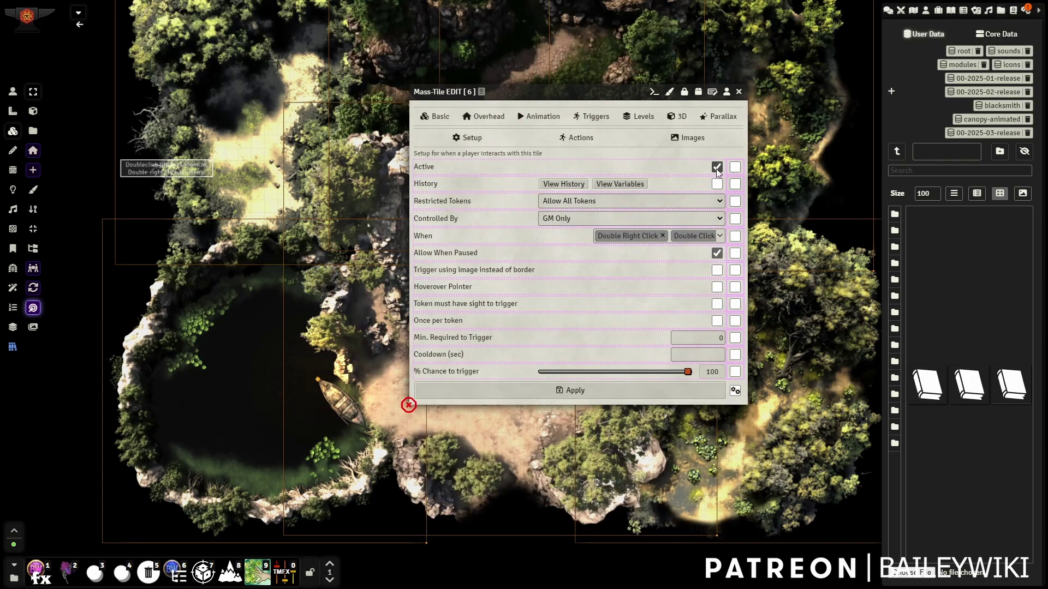
pyautogui.click(571, 390)
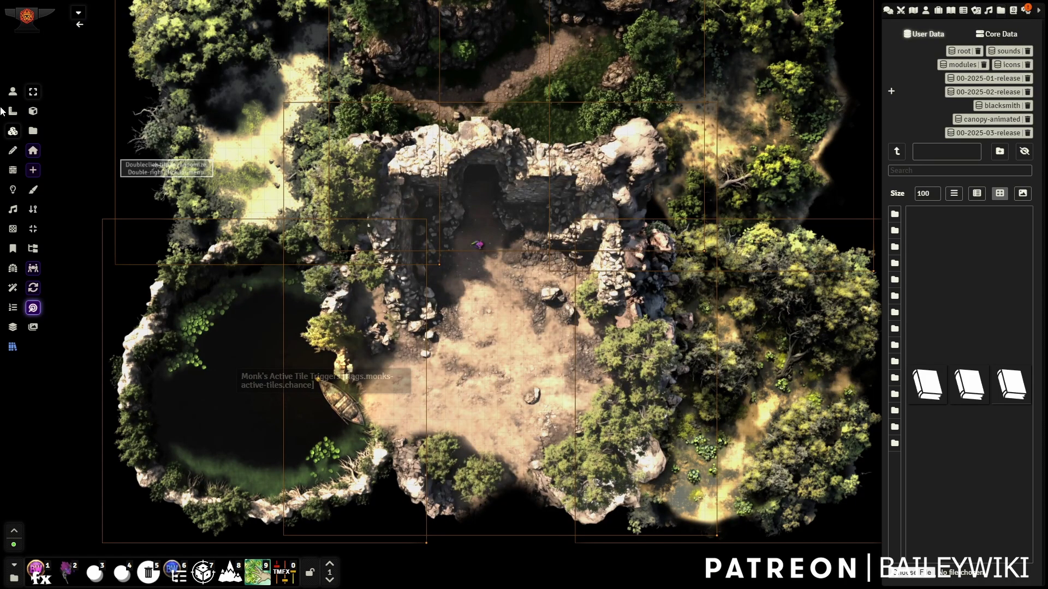
pyautogui.click(12, 91)
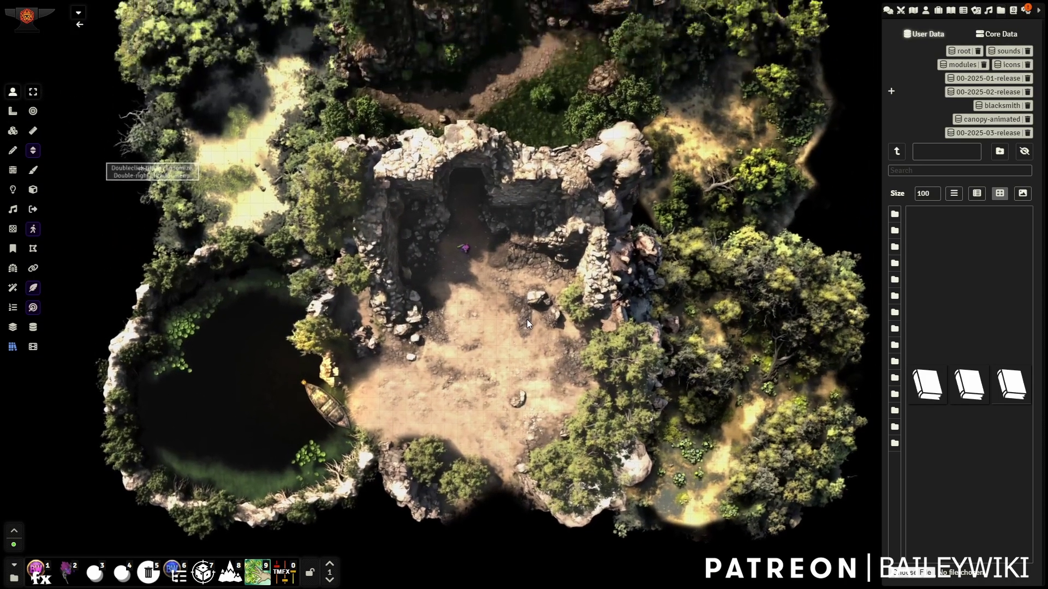
# Open the Preset Browser, filter it to ambient sounds, search for "lake", and include virtual directories in the results
pyautogui.scroll(3, 526, 319)
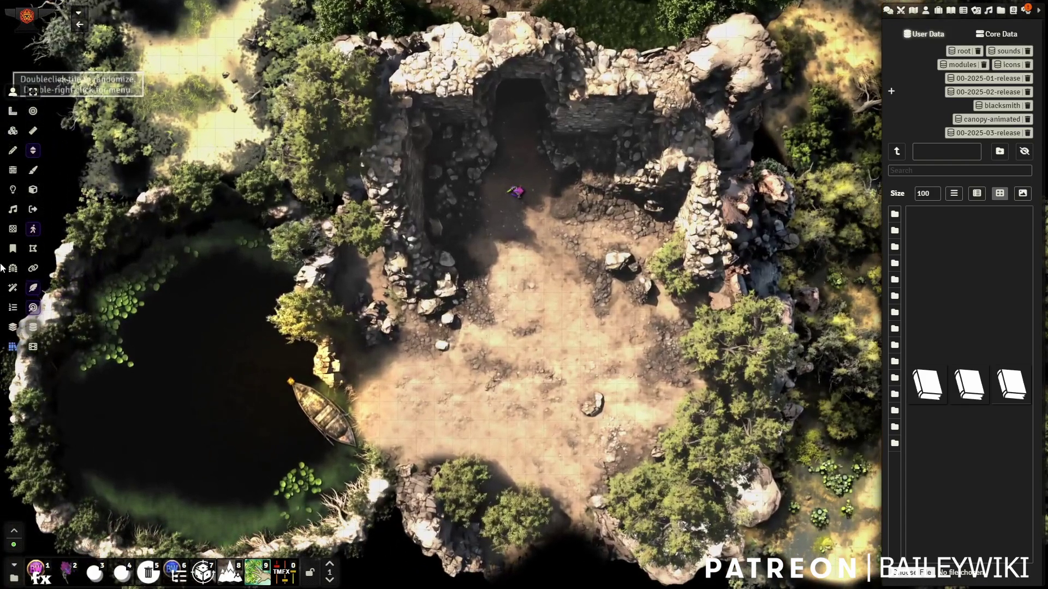
pyautogui.click(10, 347)
pyautogui.click(161, 81)
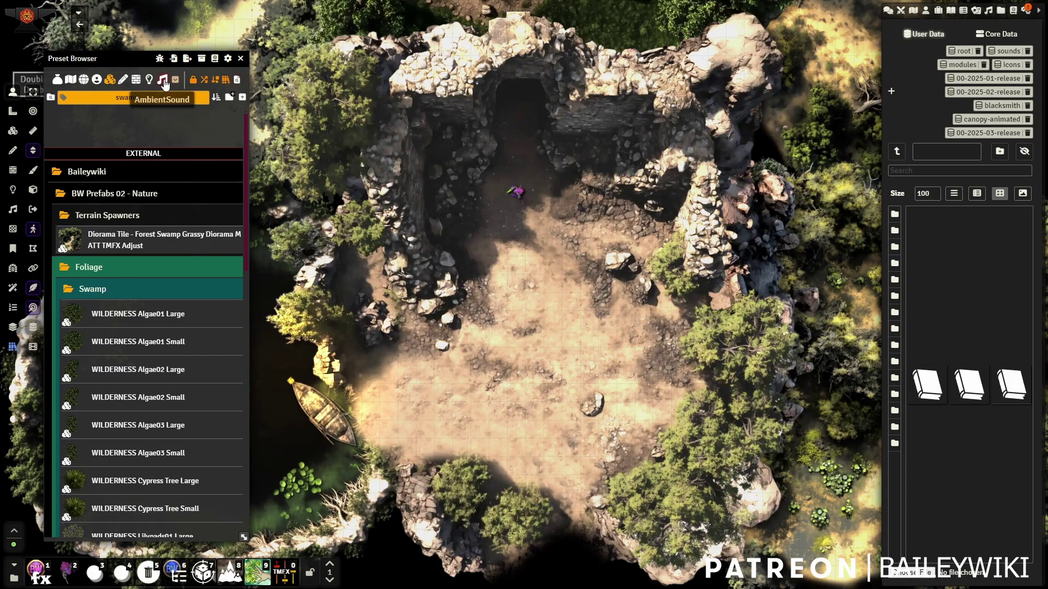
pyautogui.click(90, 97)
pyautogui.write('lake')
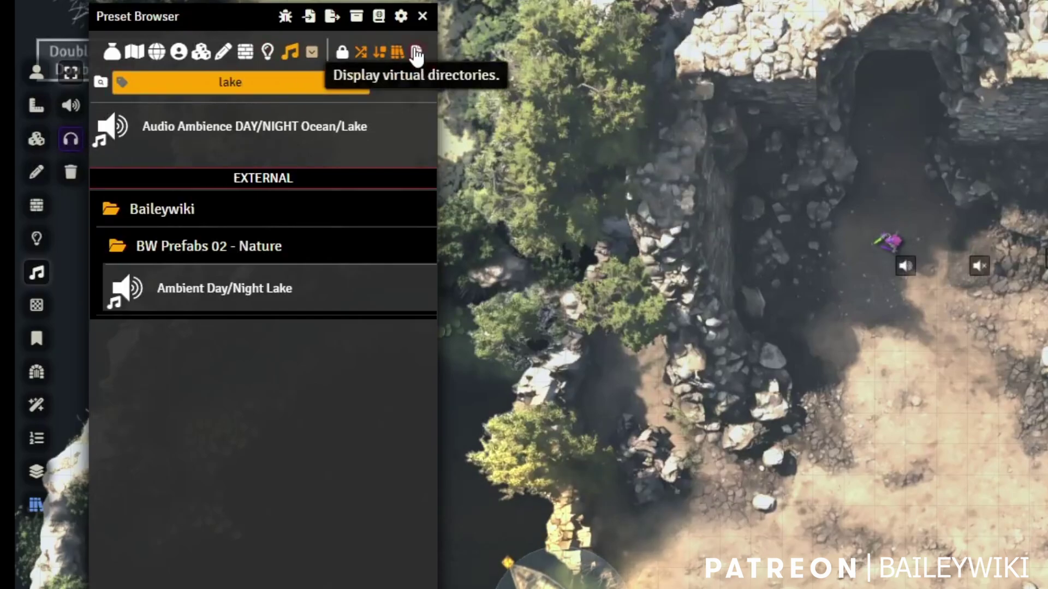
pyautogui.click(416, 52)
pyautogui.scroll(-2, 327, 568)
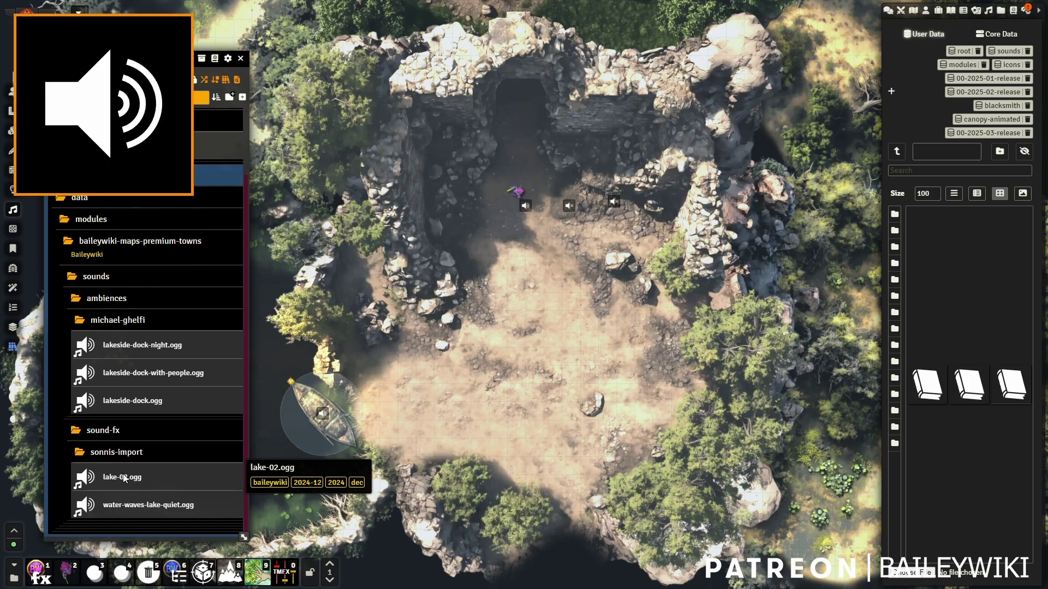
# Place the lake-02.ogg ambient sound in the middle of the pond, with an effect radius of about 57 ft covering the whole pond
pyautogui.moveTo(118, 55); pyautogui.dragTo(581, 60)
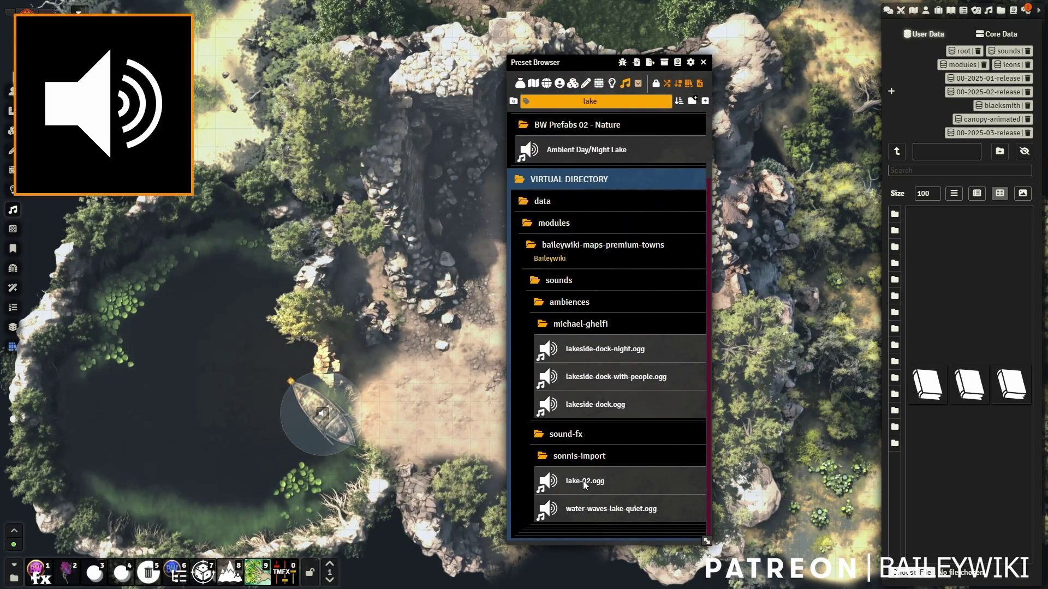
pyautogui.moveTo(583, 481); pyautogui.dragTo(289, 439)
pyautogui.moveTo(190, 386); pyautogui.dragTo(187, 386)
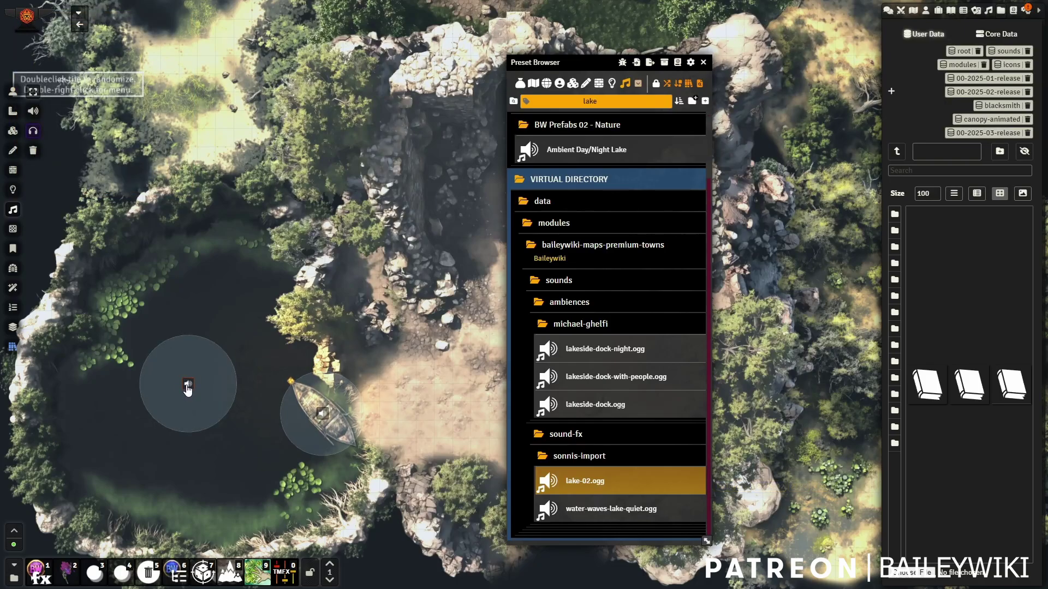
pyautogui.press('t')
pyautogui.scroll(12, 190, 386)
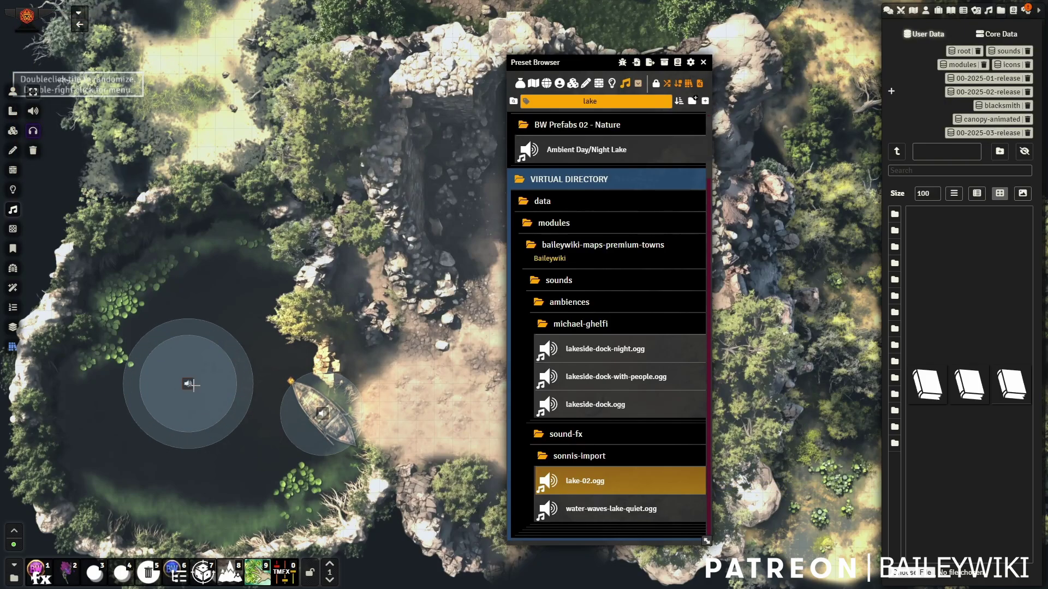
pyautogui.scroll(10, 197, 385)
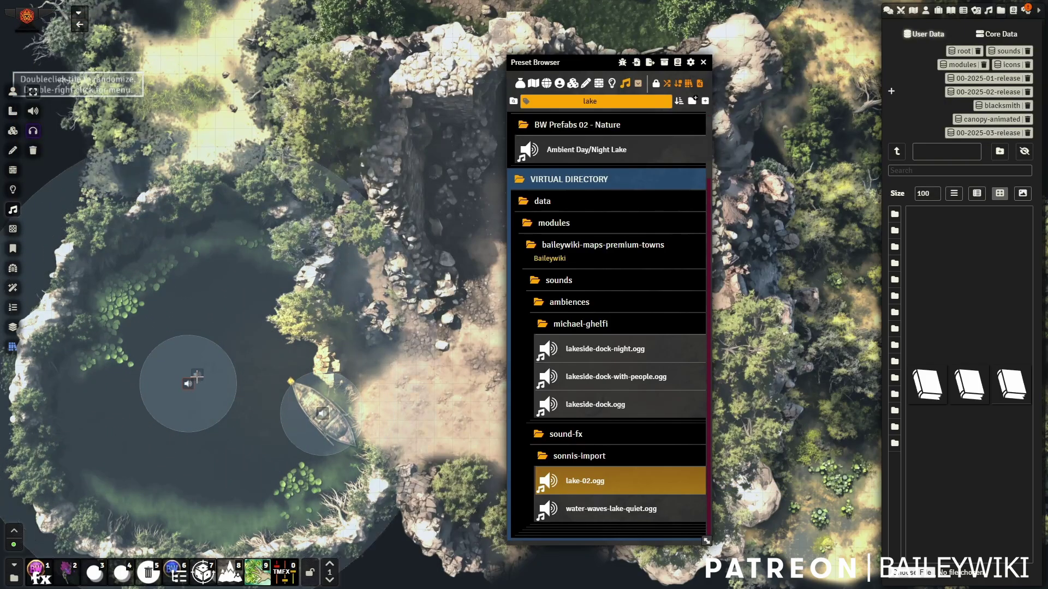
pyautogui.click(197, 371)
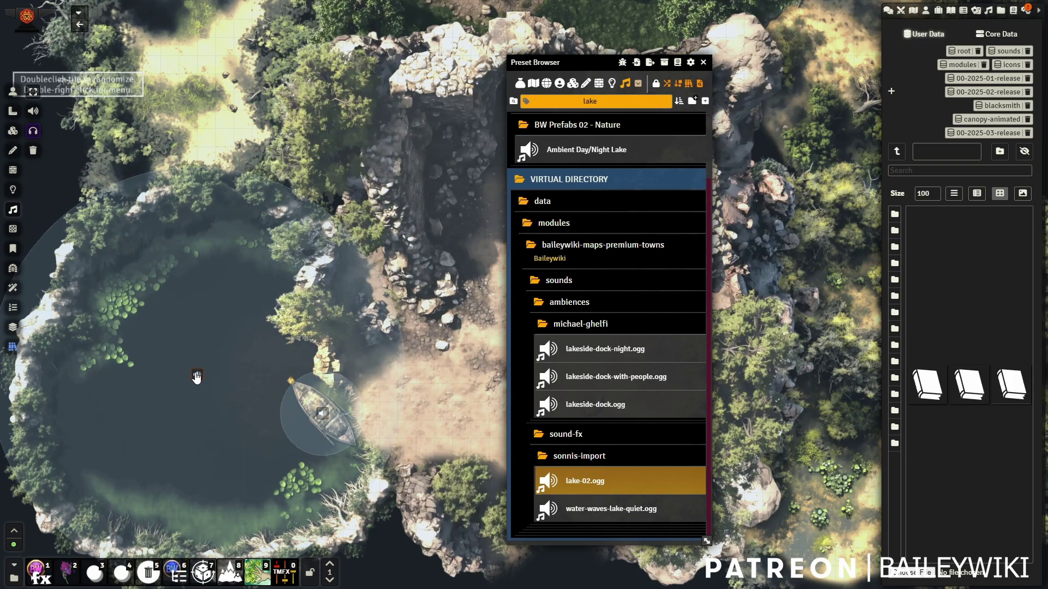
# Update the pond sound with a maximum volume of 0.16 and volume easing enabled, and toggle the ambient sound at the rowboat
pyautogui.doubleClick(196, 377)
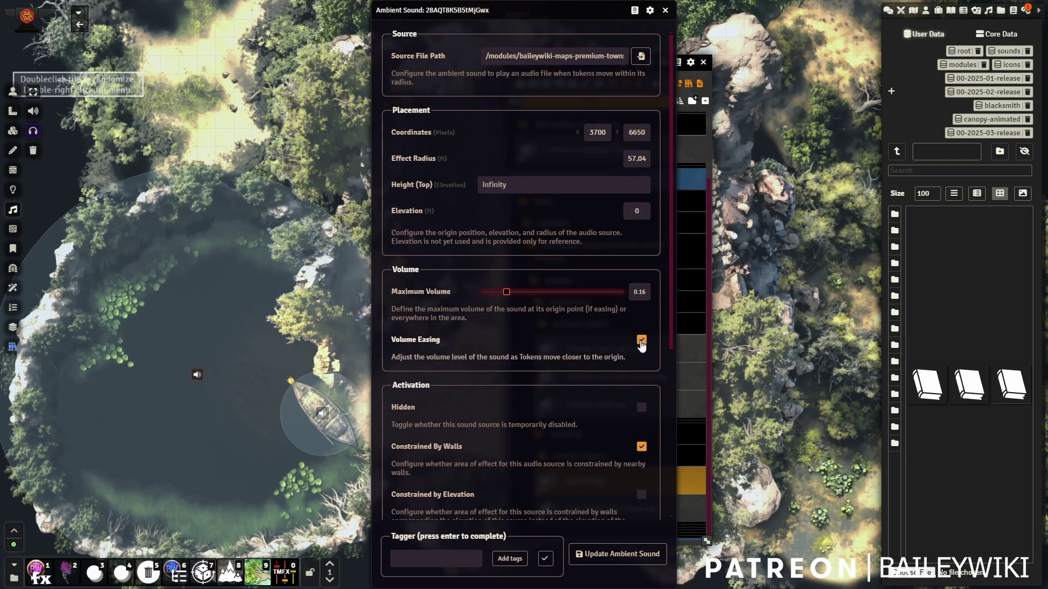
pyautogui.click(628, 555)
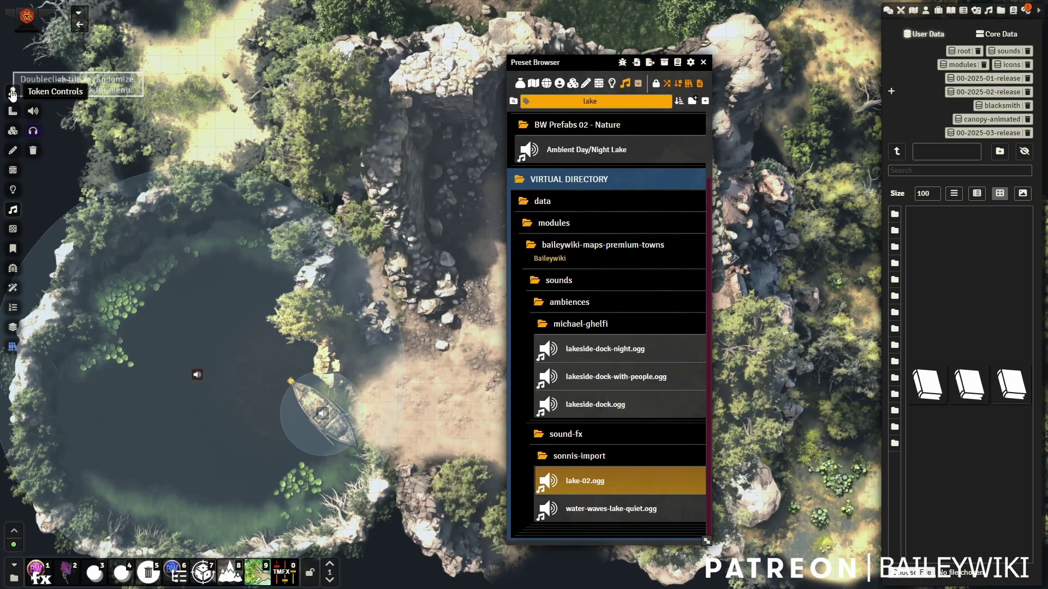
pyautogui.rightClick(323, 415)
# Close the Preset Browser and move the character token from the ruins to the pond's edge to test the lake sound
pyautogui.click(12, 92)
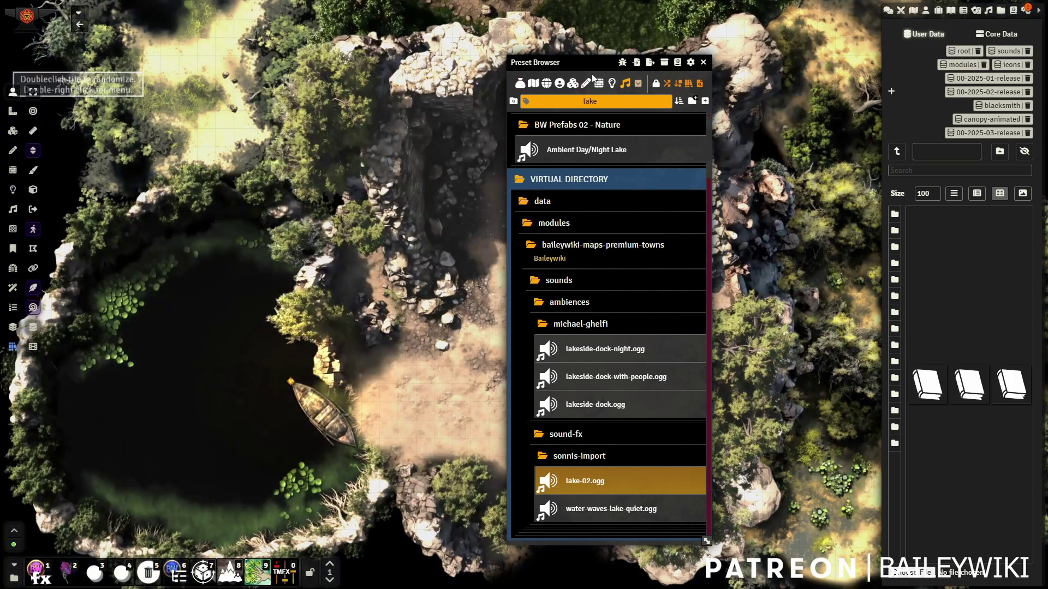
pyautogui.click(703, 62)
pyautogui.moveTo(546, 205); pyautogui.dragTo(353, 237)
pyautogui.moveTo(352, 378); pyautogui.dragTo(538, 326)
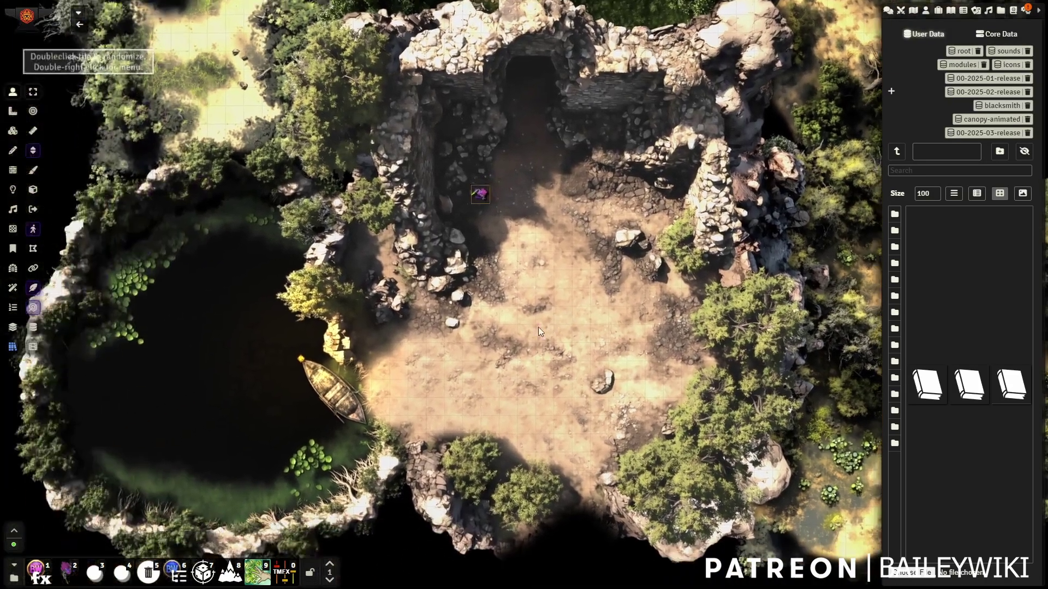
pyautogui.moveTo(352, 267); pyautogui.dragTo(628, 329)
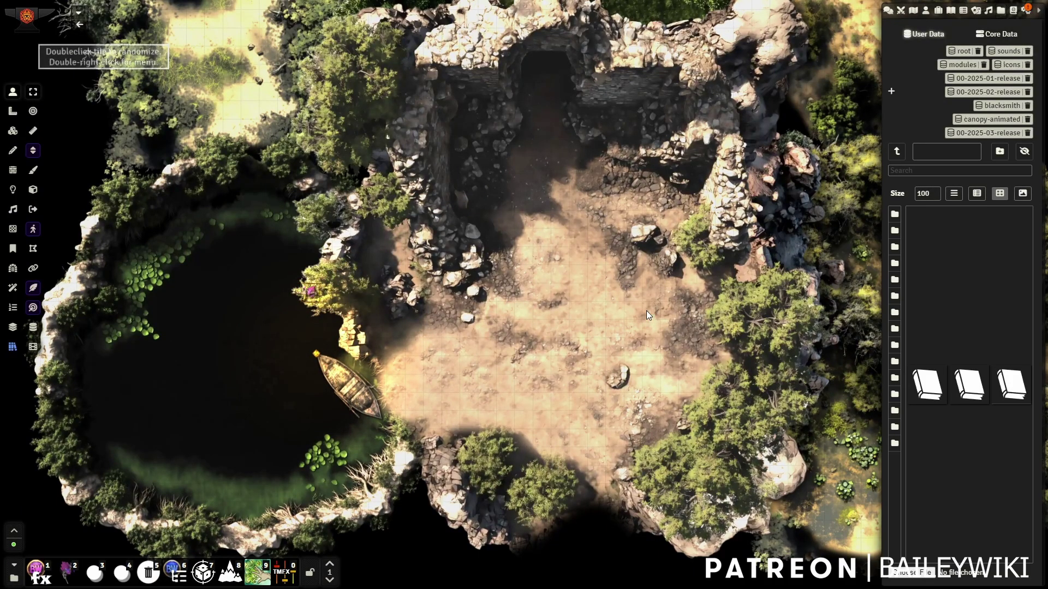
# Open My Test Browser, search it for "temple", and look through the presets for decor suited to the cliff area
pyautogui.moveTo(526, 196); pyautogui.dragTo(489, 210)
pyautogui.scroll(-3, 441, 292)
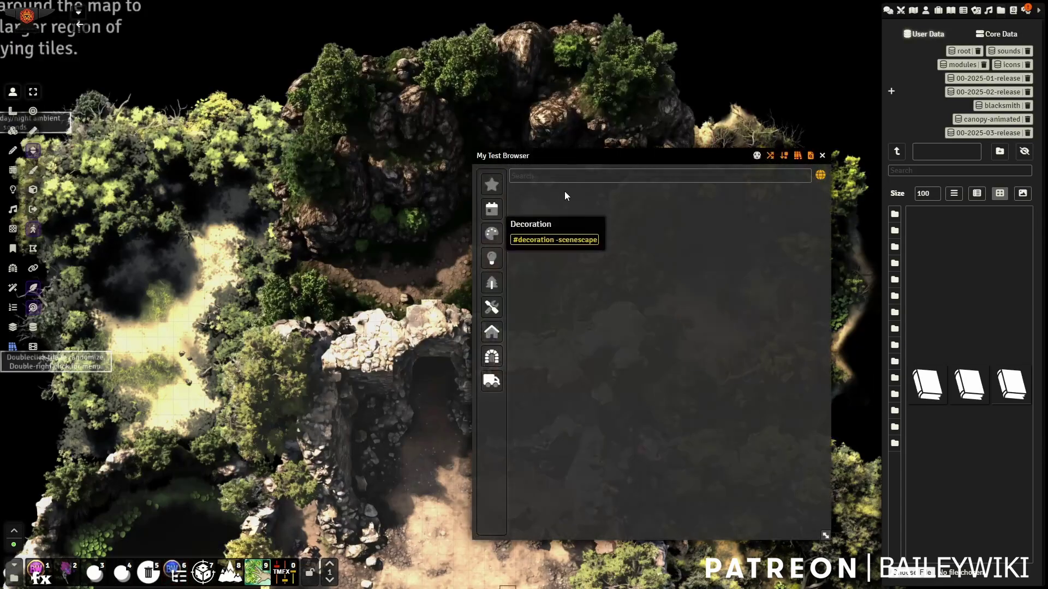
pyautogui.click(549, 174)
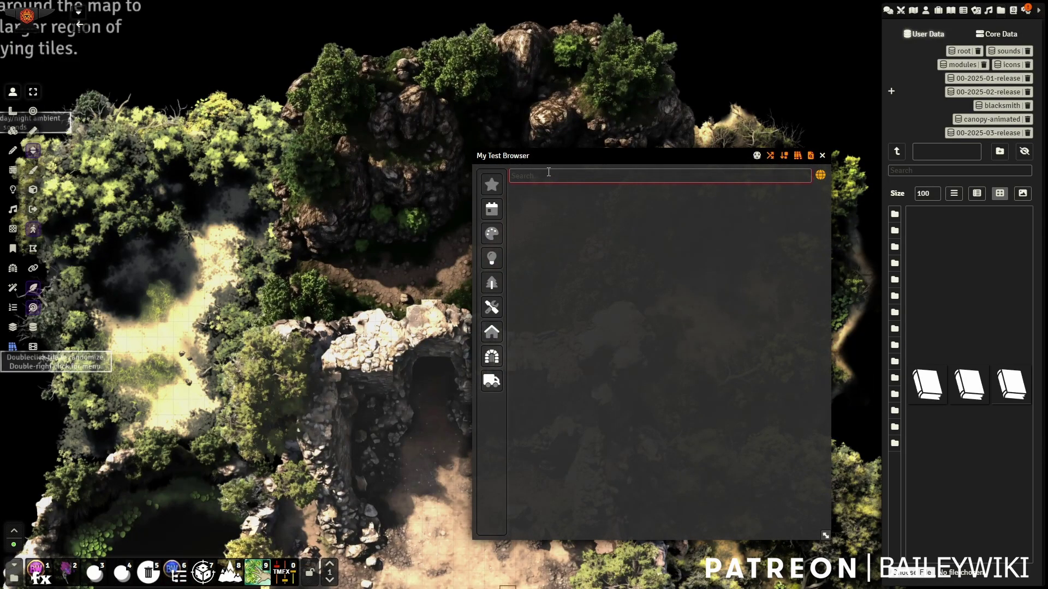
pyautogui.write('temple')
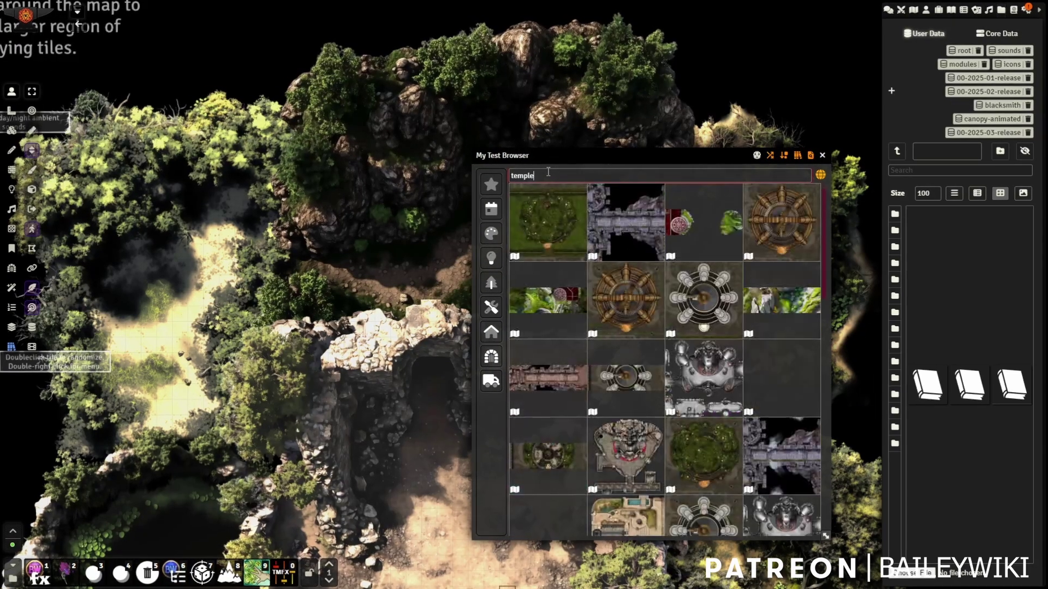
pyautogui.scroll(-10, 656, 244)
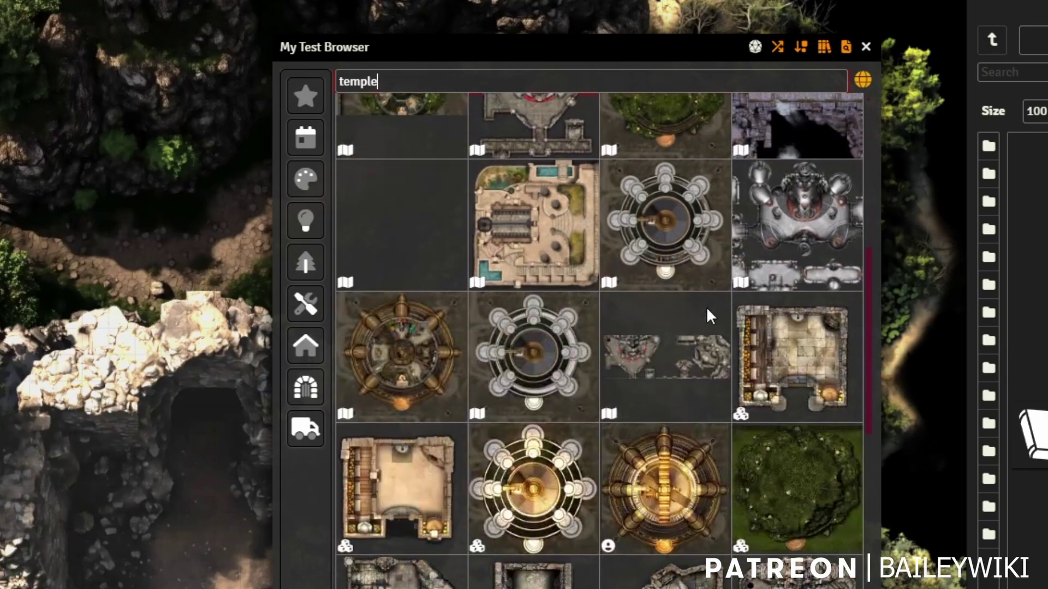
pyautogui.scroll(-4, 688, 382)
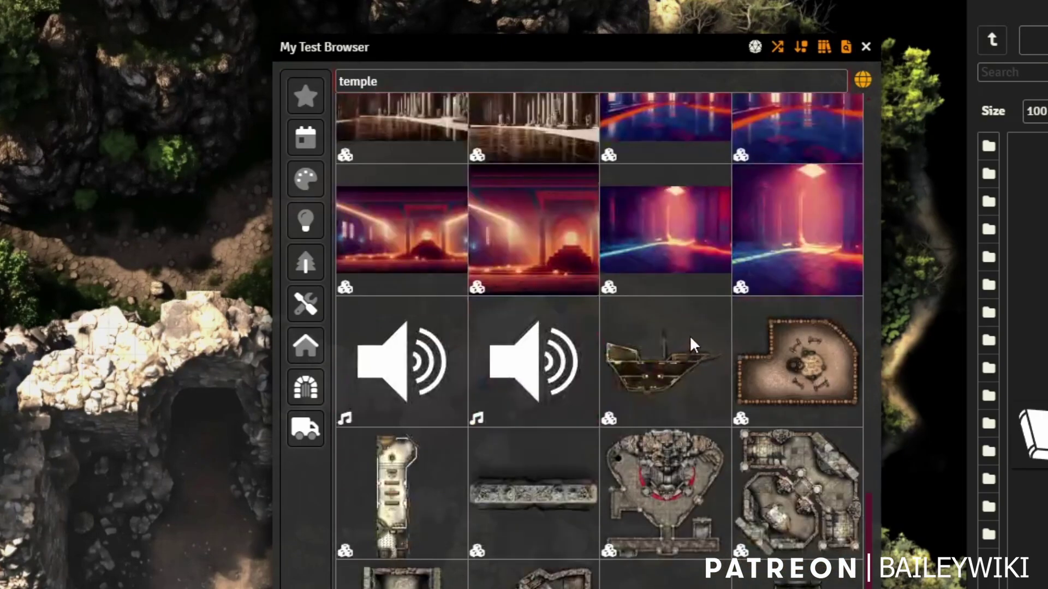
pyautogui.scroll(5, 690, 346)
pyautogui.scroll(-3, 710, 415)
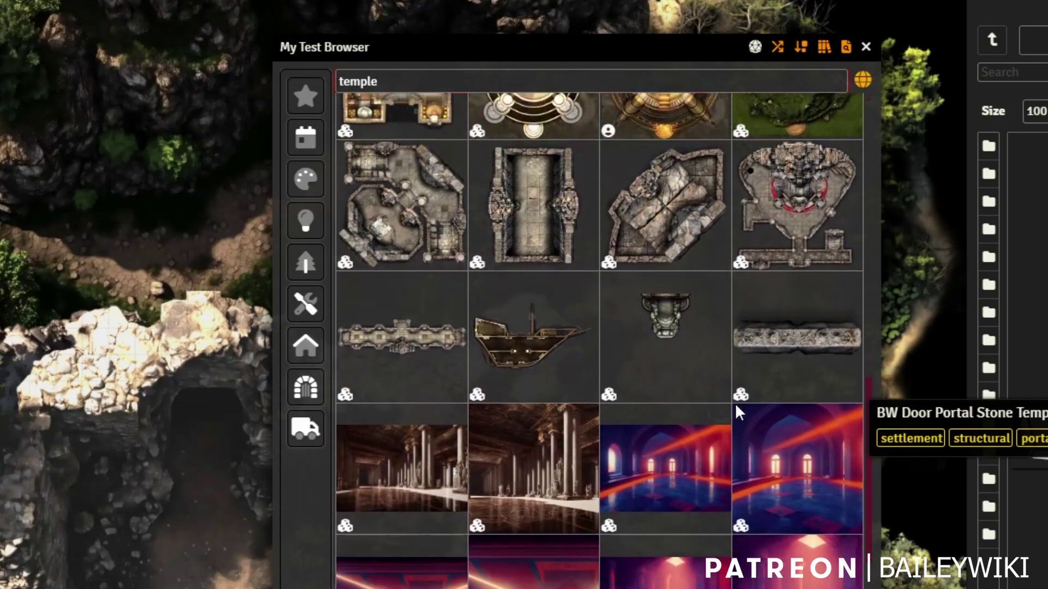
# Move the preset browser aside and place the Magic Dungeon Decor Temple preset among the cliff rocks above the dirt path
pyautogui.moveTo(639, 53); pyautogui.dragTo(0, 93)
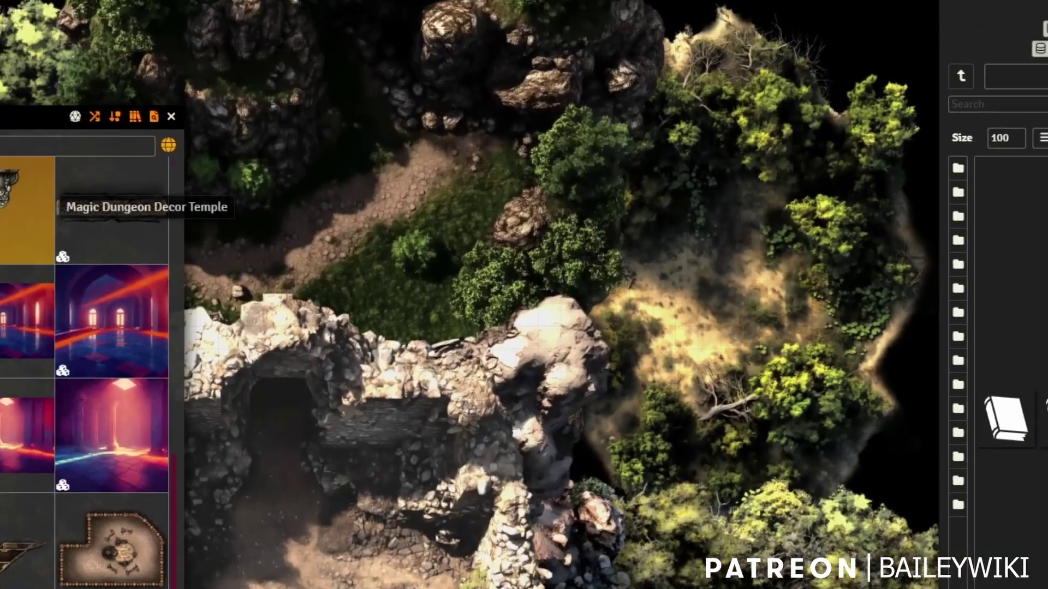
pyautogui.doubleClick(23, 205)
pyautogui.moveTo(502, 208); pyautogui.dragTo(499, 349)
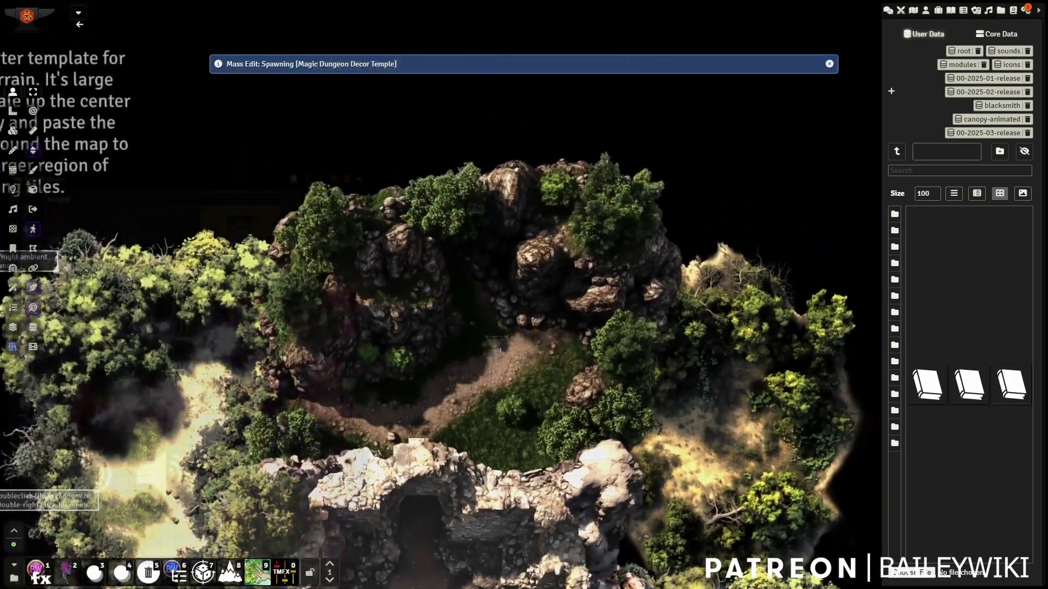
pyautogui.scroll(5, 499, 347)
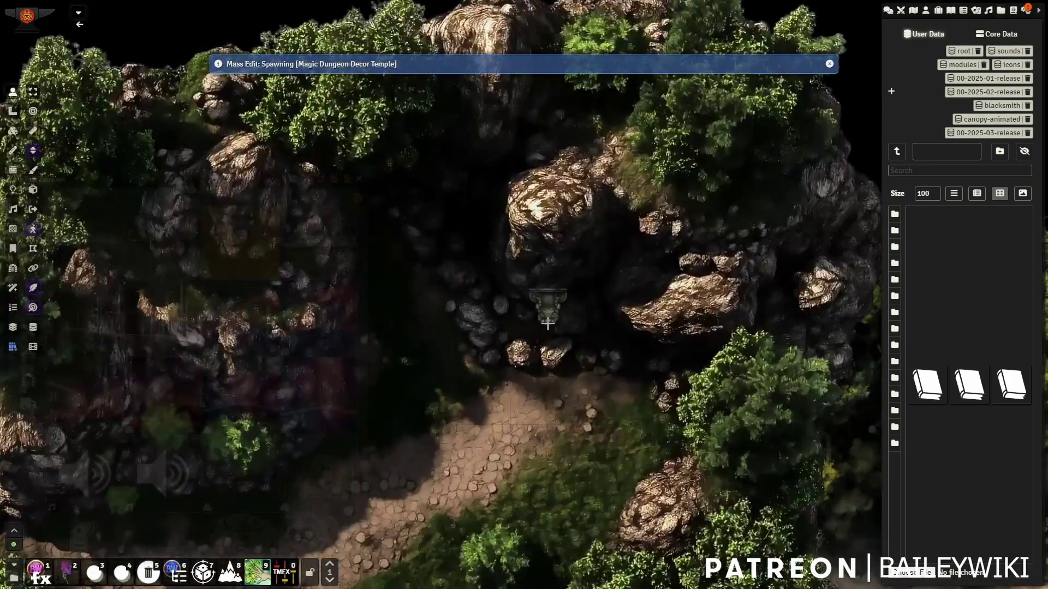
pyautogui.click(547, 325)
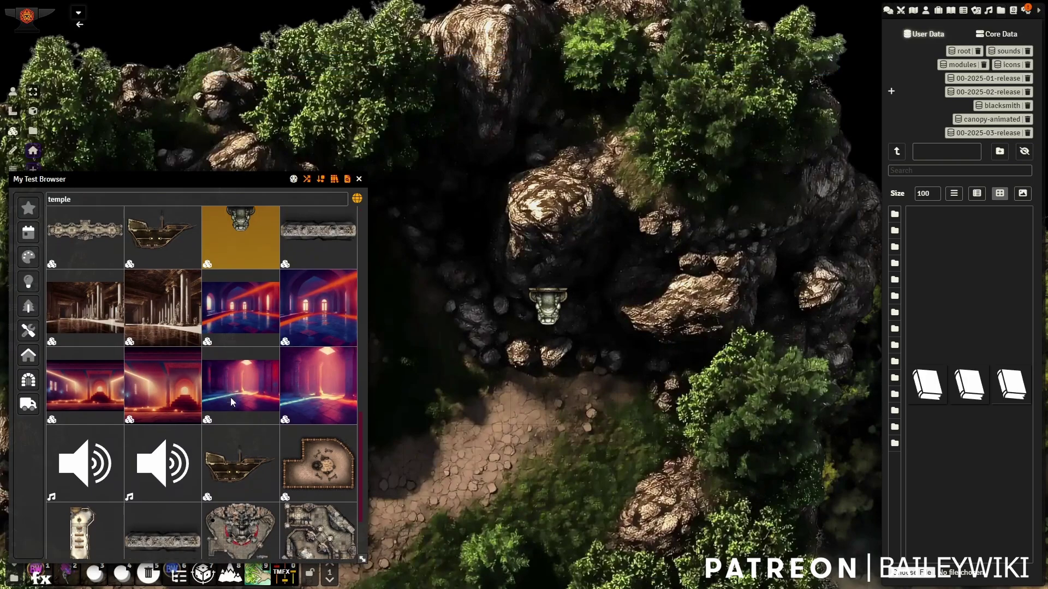
# Place bw-door-portal-stone-temple.webp, enlarged and tilted slightly, in the dark gap between the cliff rocks up and left of the temple decor
pyautogui.scroll(-2, 231, 398)
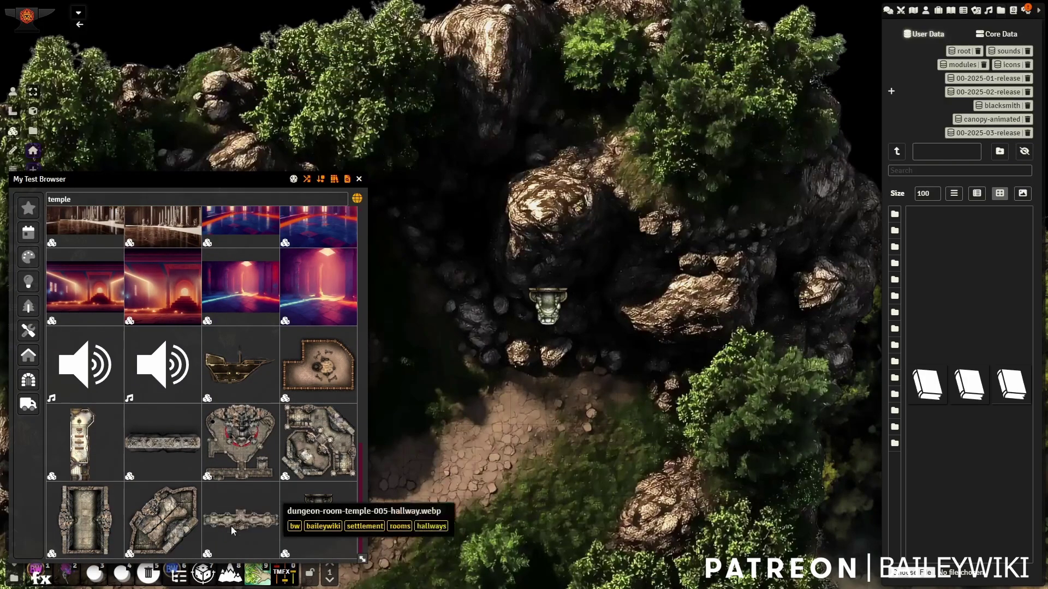
pyautogui.scroll(3, 254, 517)
pyautogui.scroll(-3, 215, 479)
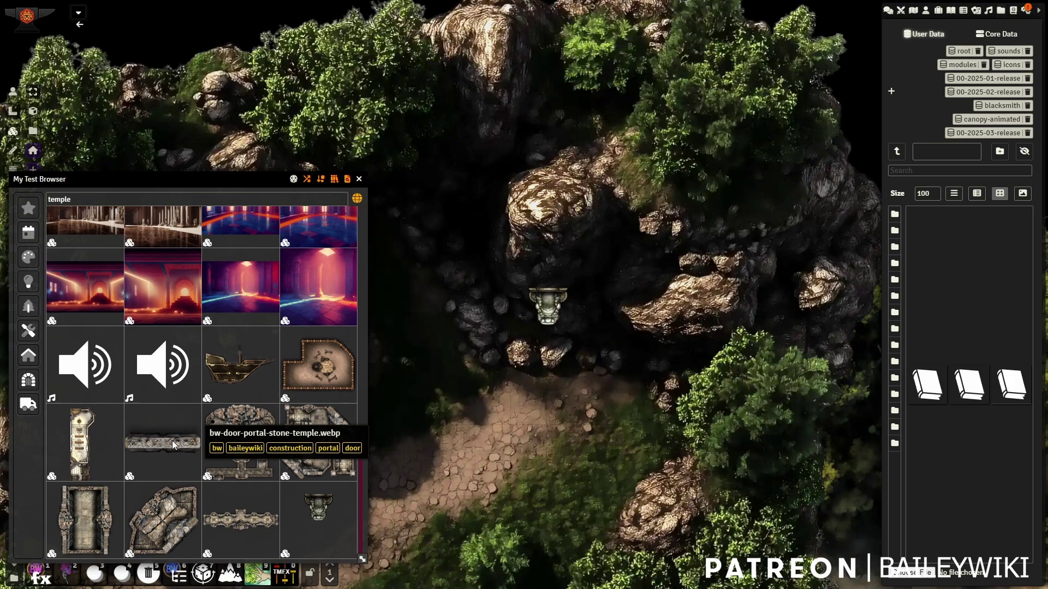
pyautogui.click(150, 438)
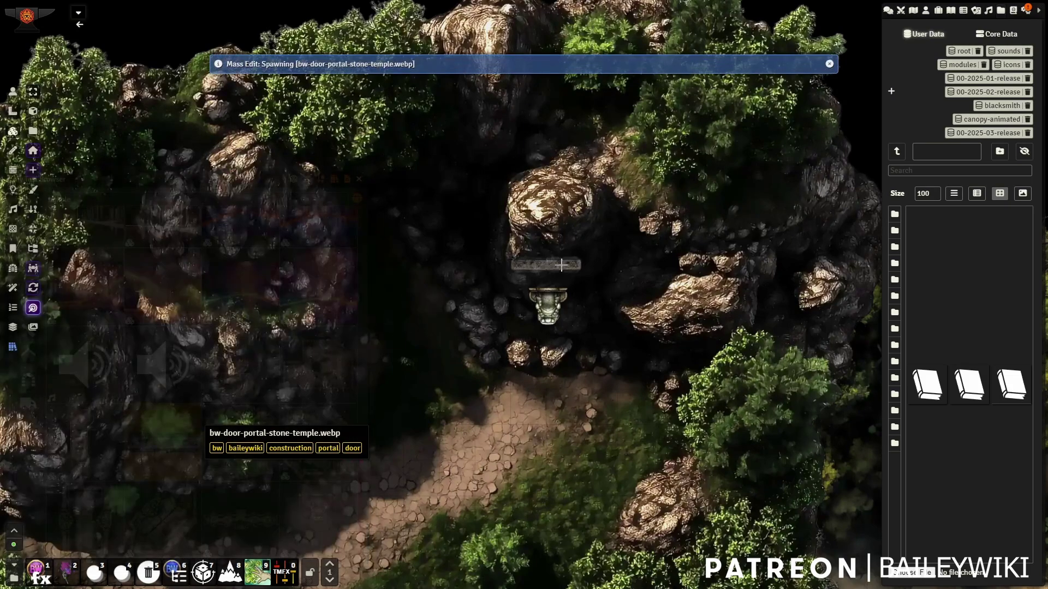
pyautogui.scroll(3, 546, 286)
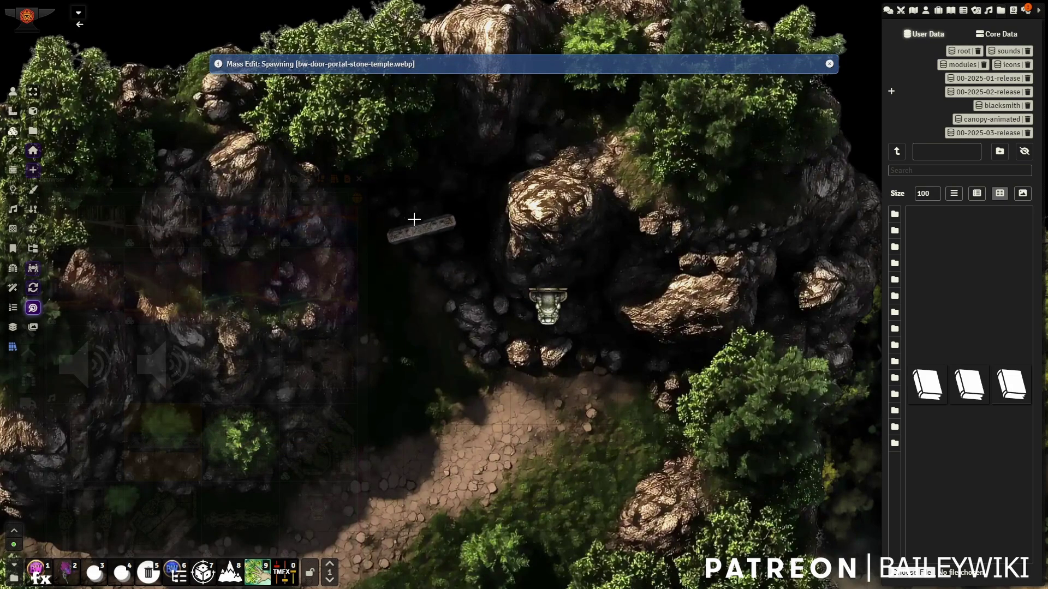
pyautogui.scroll(5, 405, 212)
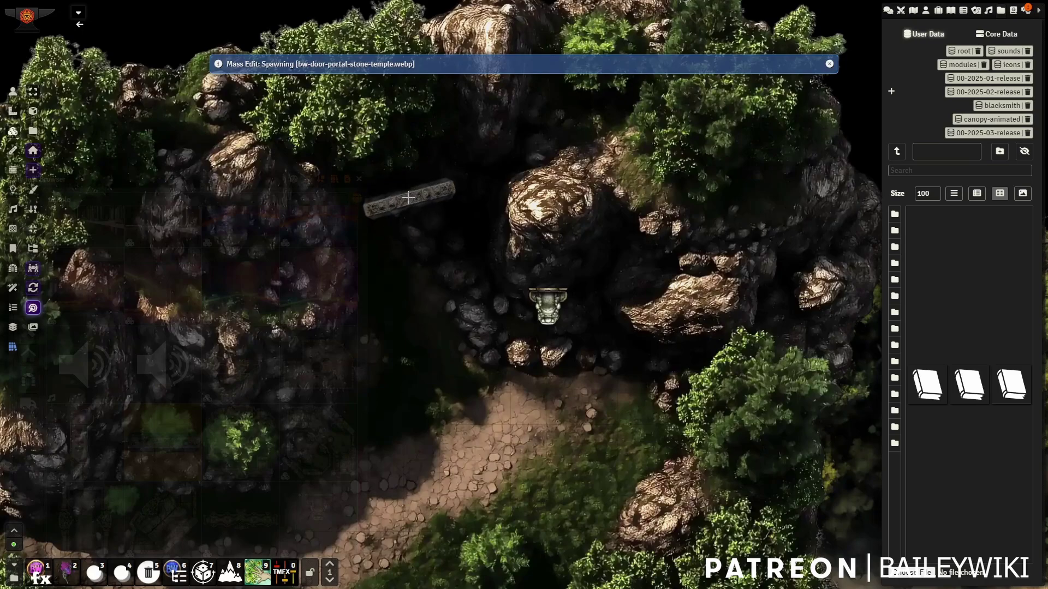
pyautogui.click(405, 192)
pyautogui.moveTo(452, 289); pyautogui.dragTo(535, 286)
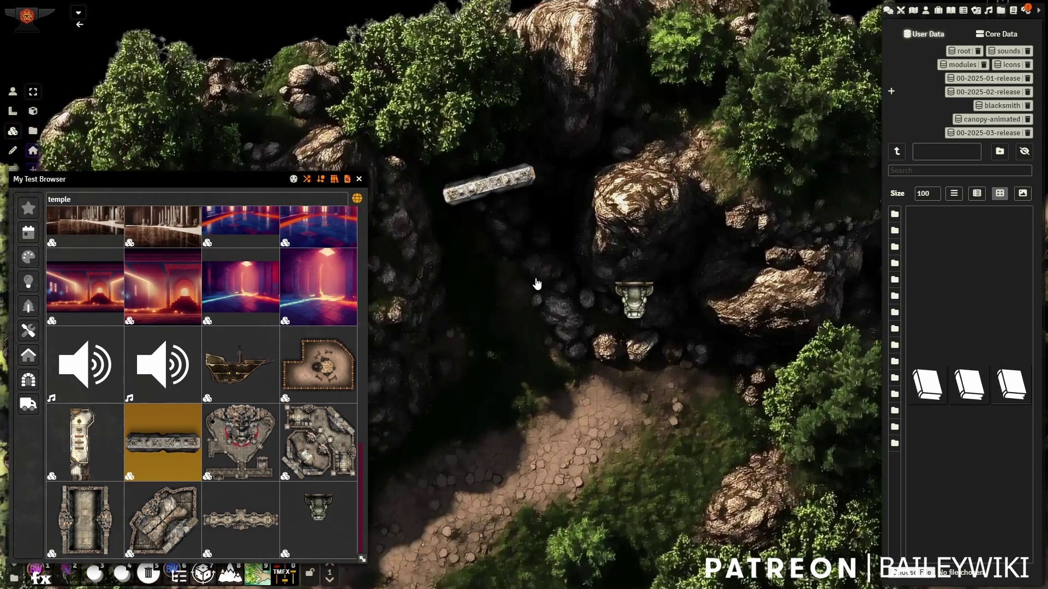
# Rotate the Magic Dungeon Decor Temple tile slightly and move it against the underside of the stone portal beam between the cliffs
pyautogui.click(637, 313)
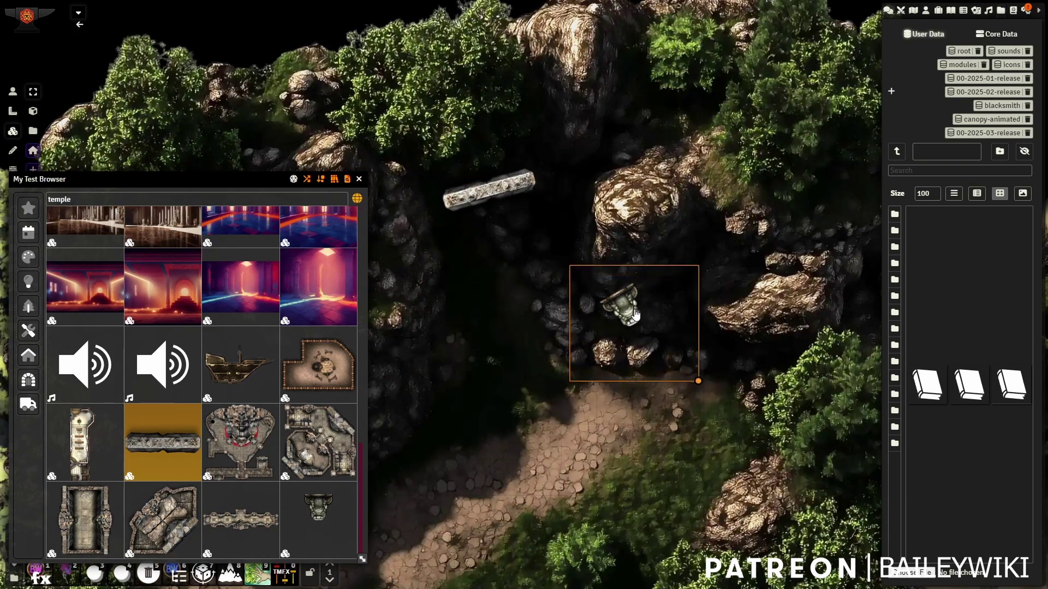
pyautogui.moveTo(599, 313); pyautogui.dragTo(498, 221)
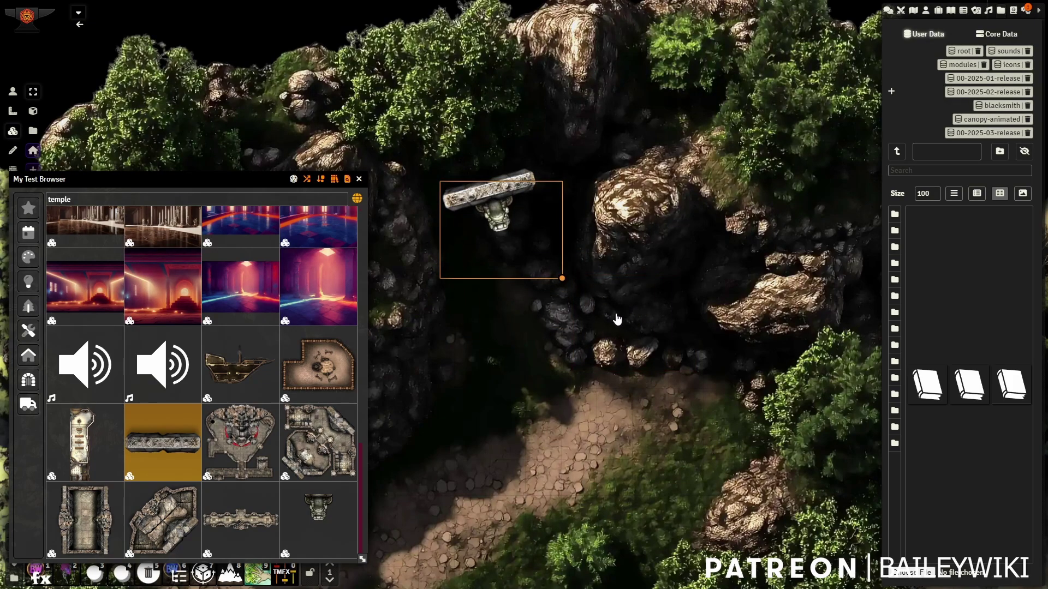
# Search My Test Browser for "stone temple"
pyautogui.moveTo(76, 199); pyautogui.dragTo(24, 191)
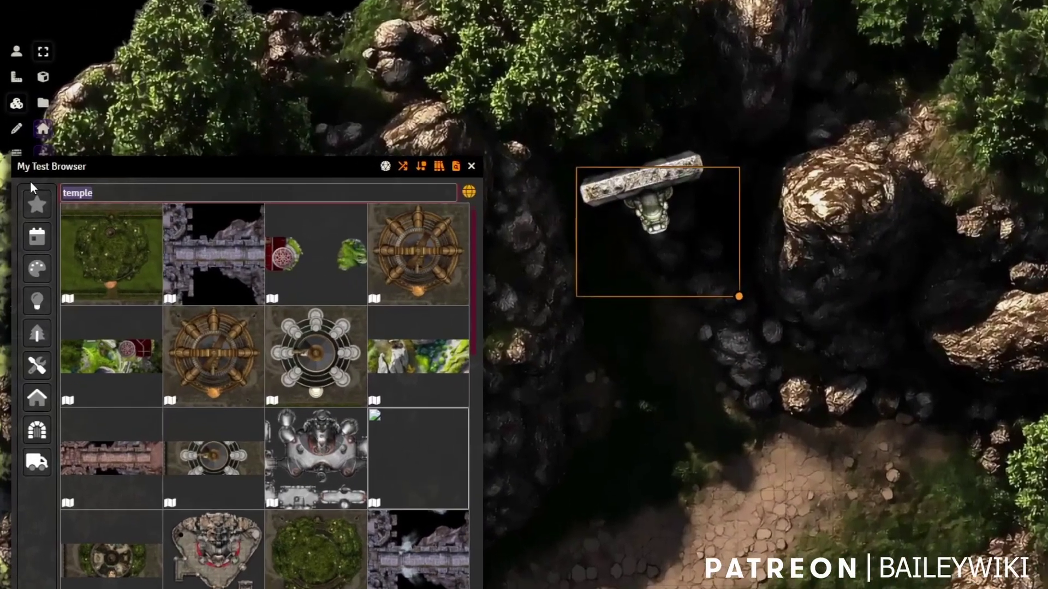
pyautogui.write('stone ')
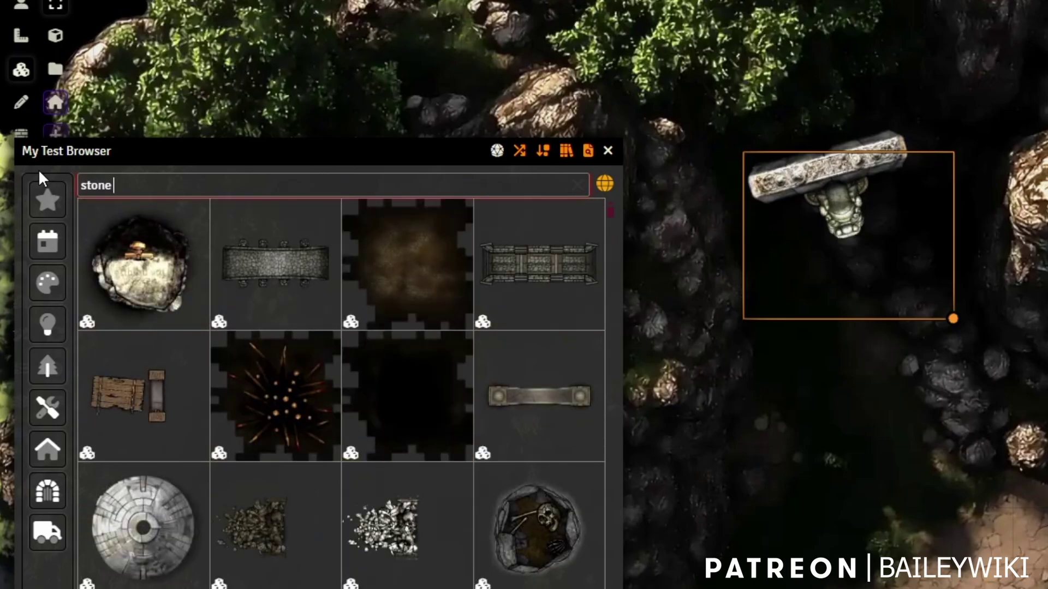
pyautogui.write('temple')
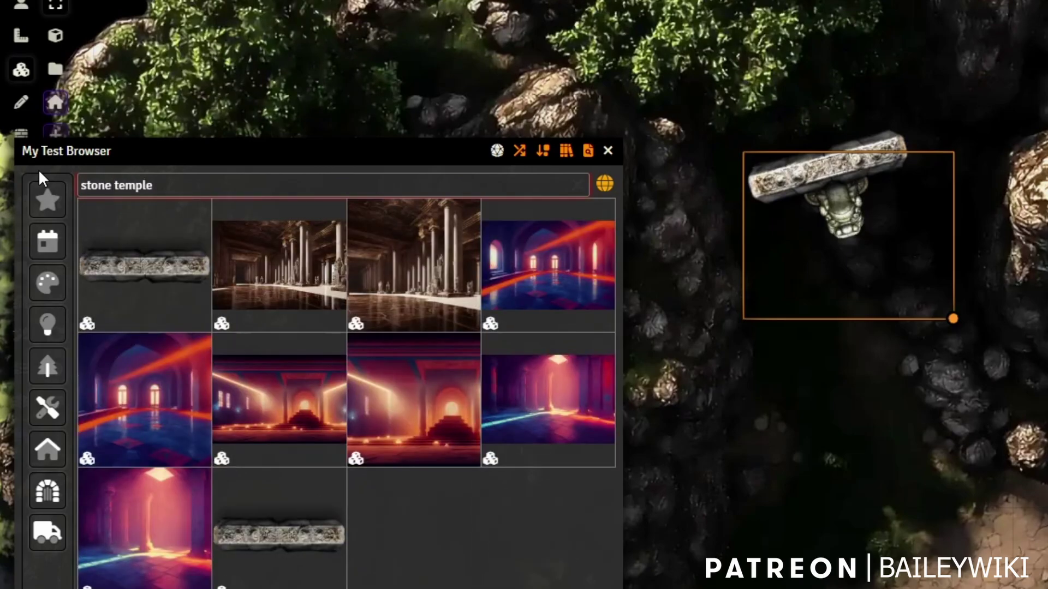
# Change the preset search to "stone shape"
pyautogui.press('BackSpace')
pyautogui.press('BackSpace')
pyautogui.press('BackSpace')
pyautogui.press('BackSpace')
pyautogui.press('BackSpace')
pyautogui.press('BackSpace')
pyautogui.press('BackSpace')
pyautogui.press('BackSpace')
pyautogui.write('e')
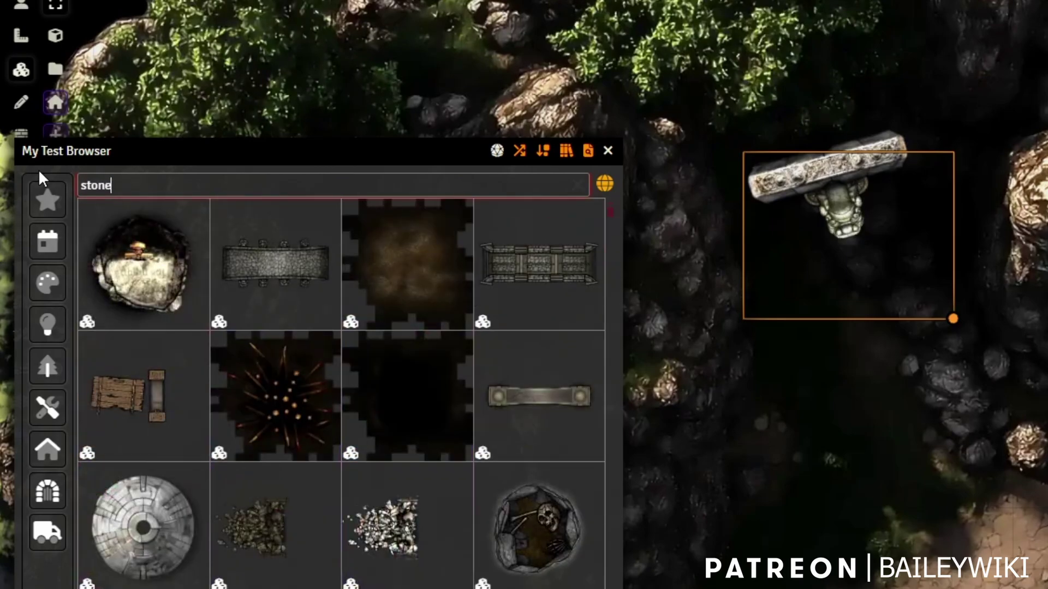
pyautogui.write(' shape')
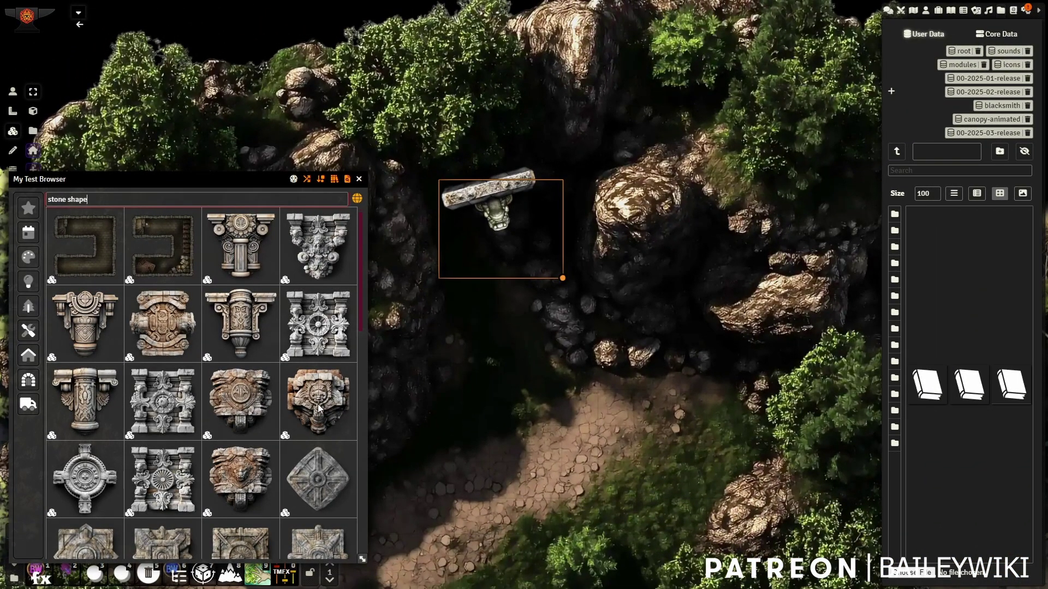
# Place bw_stone_decor_shape_10.webp on the rocks above the path and bw_stone_decor_shape_09.webp on the boulder up and left of it, both rotated
pyautogui.moveTo(322, 402); pyautogui.dragTo(635, 330)
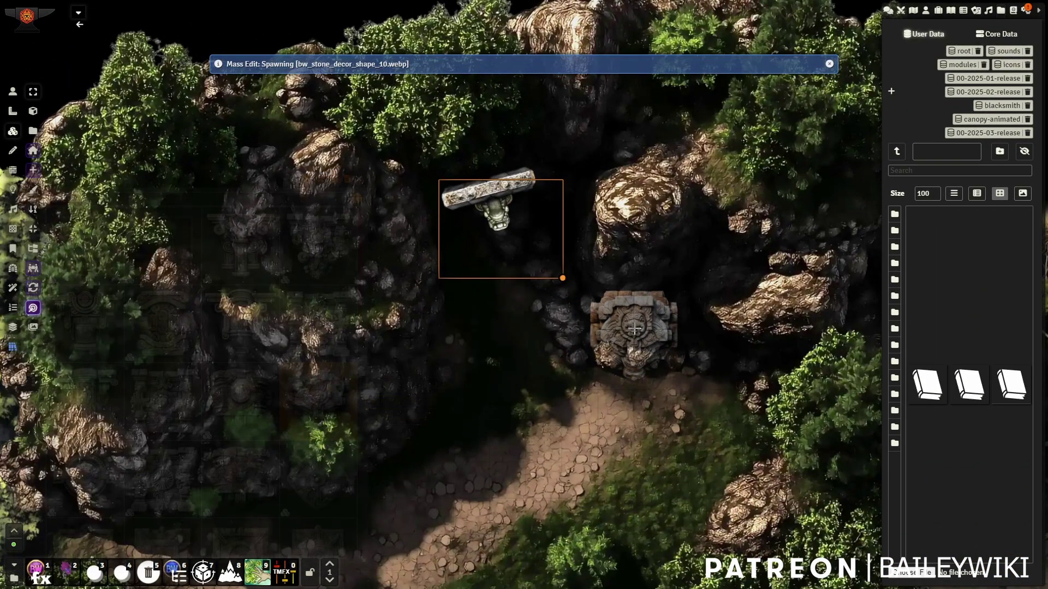
pyautogui.click(760, 315)
pyautogui.moveTo(261, 436); pyautogui.dragTo(641, 201)
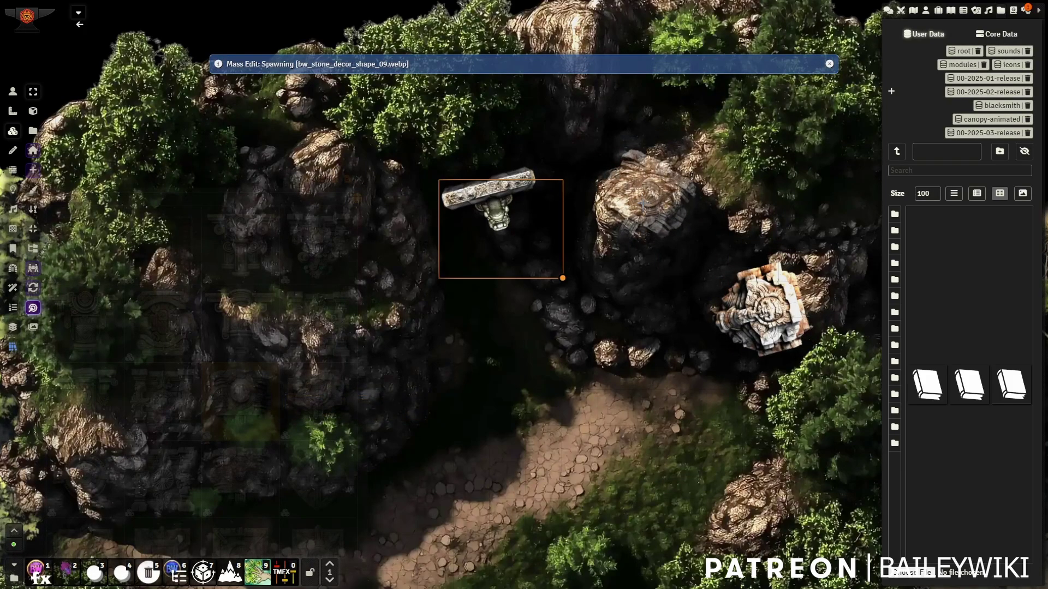
pyautogui.click(645, 195)
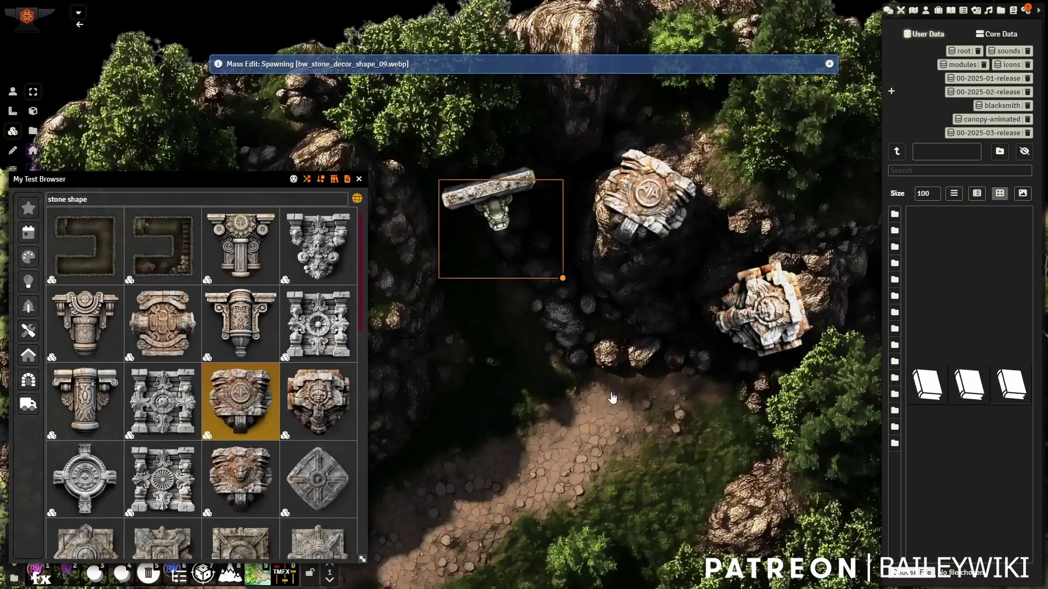
# Rotate the stone portal beam diagonally, move it between the two carved stone blocks, and enlarge it to bridge them
pyautogui.click(490, 190)
pyautogui.rightClick(491, 190)
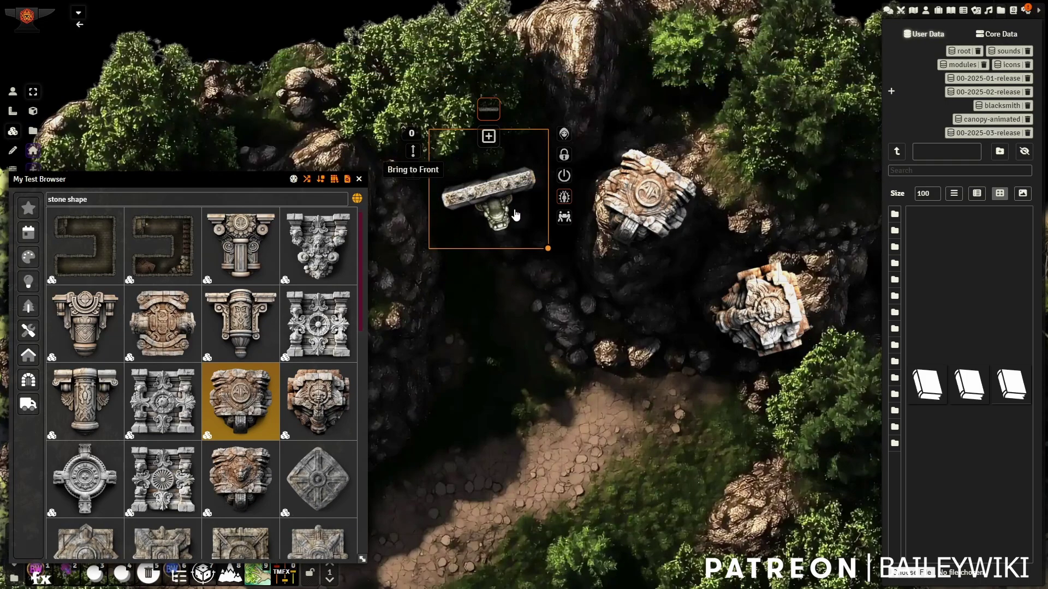
pyautogui.scroll(3, 516, 215)
pyautogui.scroll(-4, 508, 223)
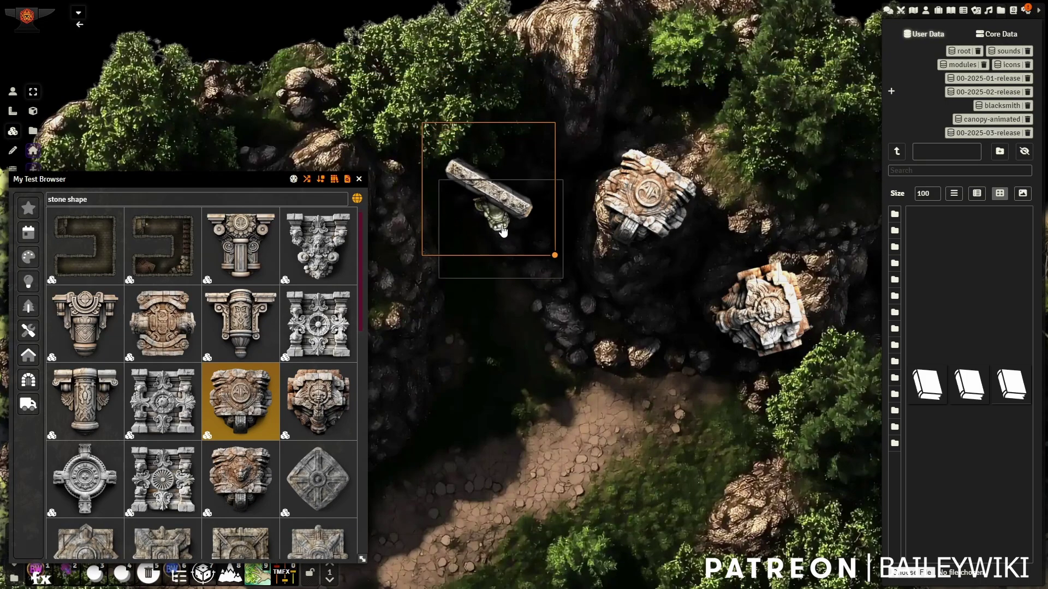
pyautogui.scroll(-2, 500, 221)
pyautogui.moveTo(498, 199); pyautogui.dragTo(724, 248)
pyautogui.scroll(6, 724, 249)
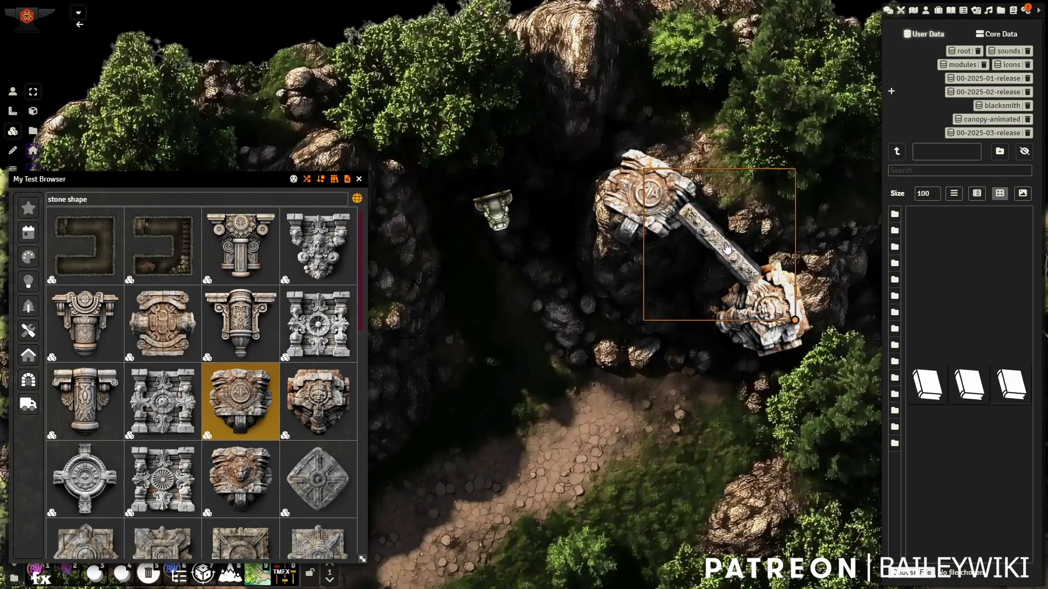
pyautogui.moveTo(737, 259); pyautogui.dragTo(722, 255)
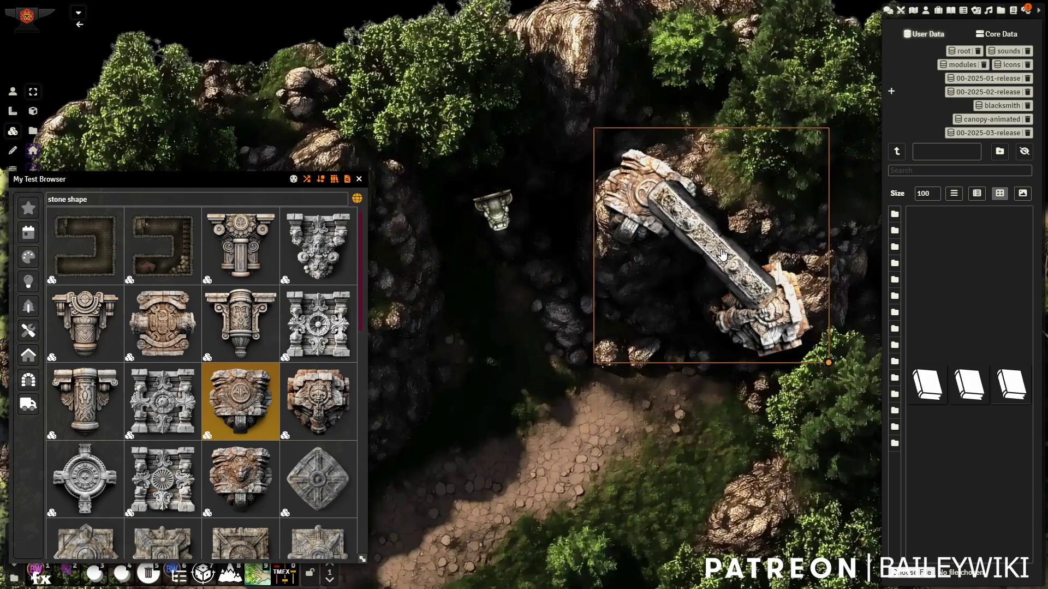
pyautogui.scroll(-2, 573, 379)
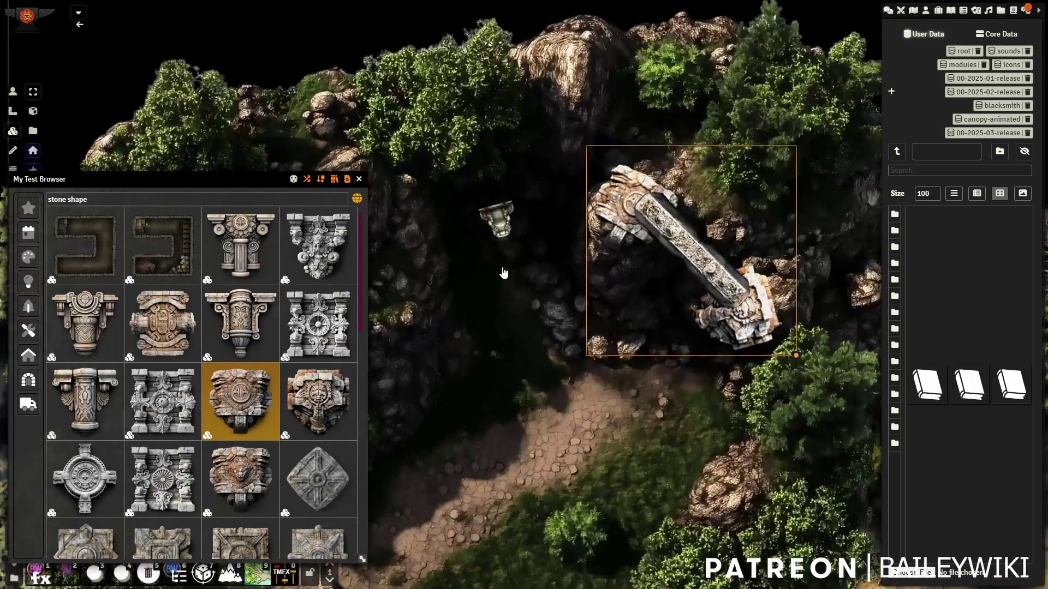
# Rotate the small temple decor and move it against the lower edge of the upper carved stone block
pyautogui.click(499, 224)
pyautogui.scroll(-4, 502, 225)
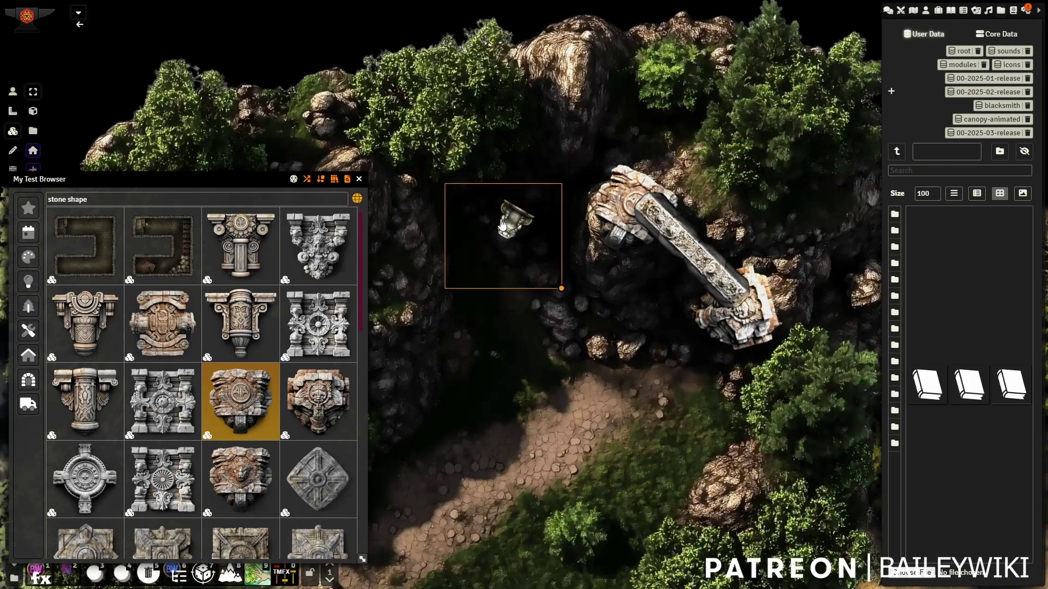
pyautogui.scroll(1, 510, 230)
pyautogui.moveTo(511, 230); pyautogui.dragTo(598, 258)
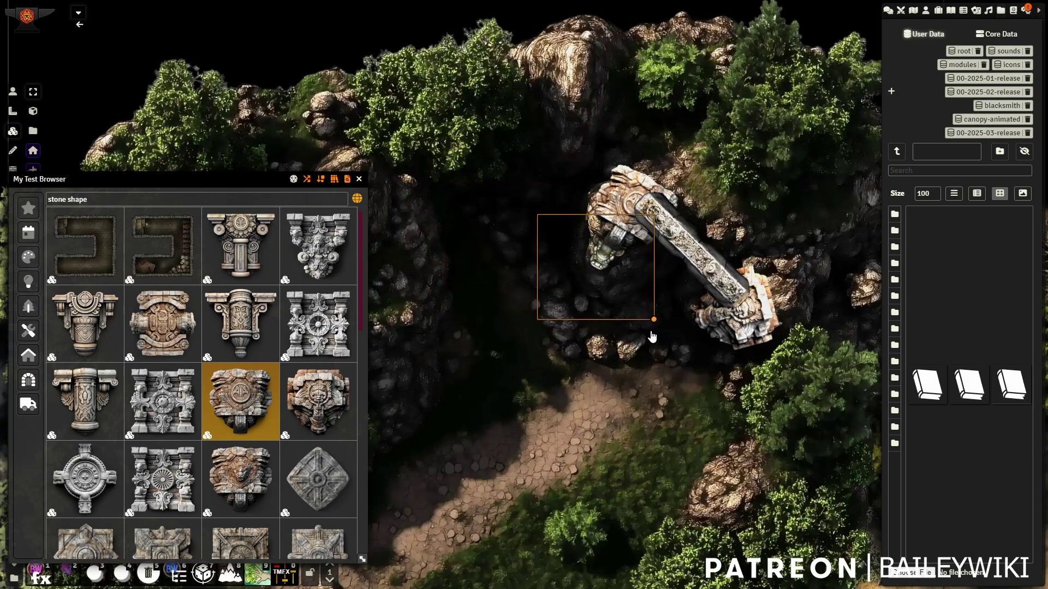
# Duplicate the small temple decor and fit the rotated copy against the path-facing side of the lower carved stone block
pyautogui.hotkey('ctrl', 'c')
pyautogui.hotkey('ctrl', 'v')
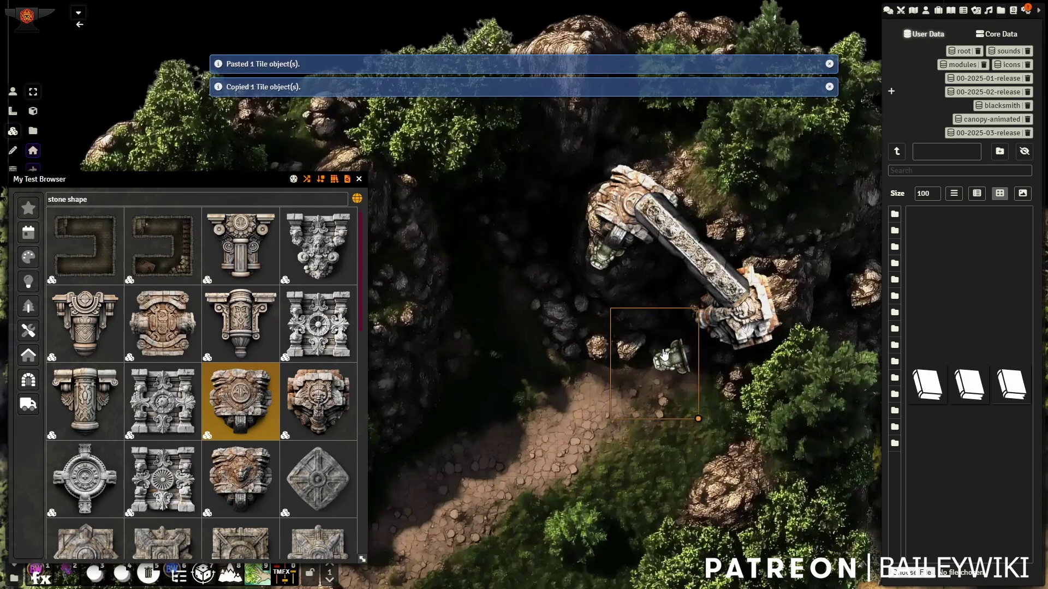
pyautogui.moveTo(665, 355); pyautogui.dragTo(685, 326)
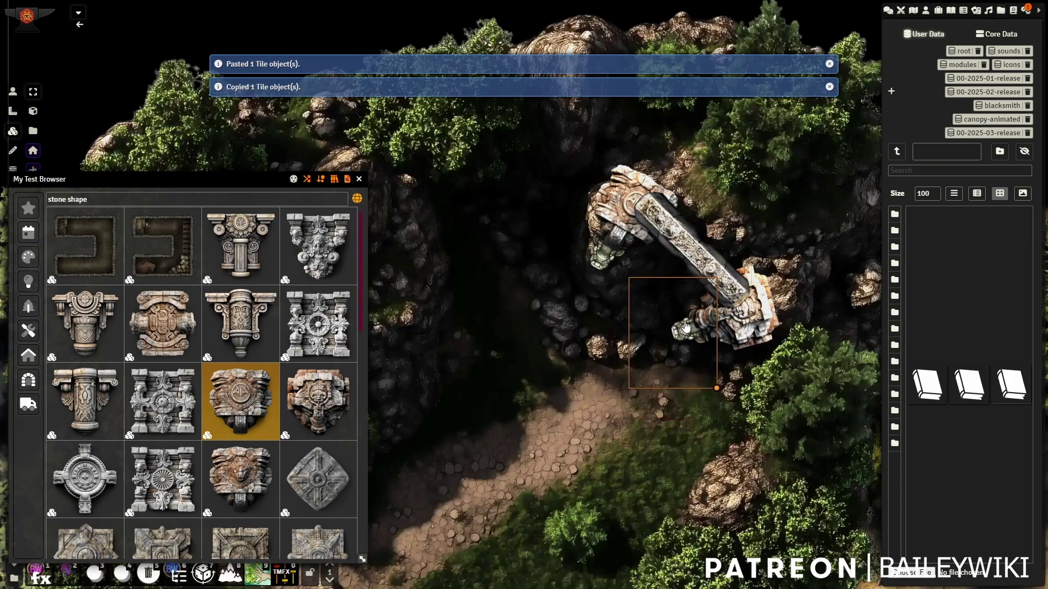
pyautogui.scroll(1, 686, 328)
pyautogui.scroll(-3, 687, 335)
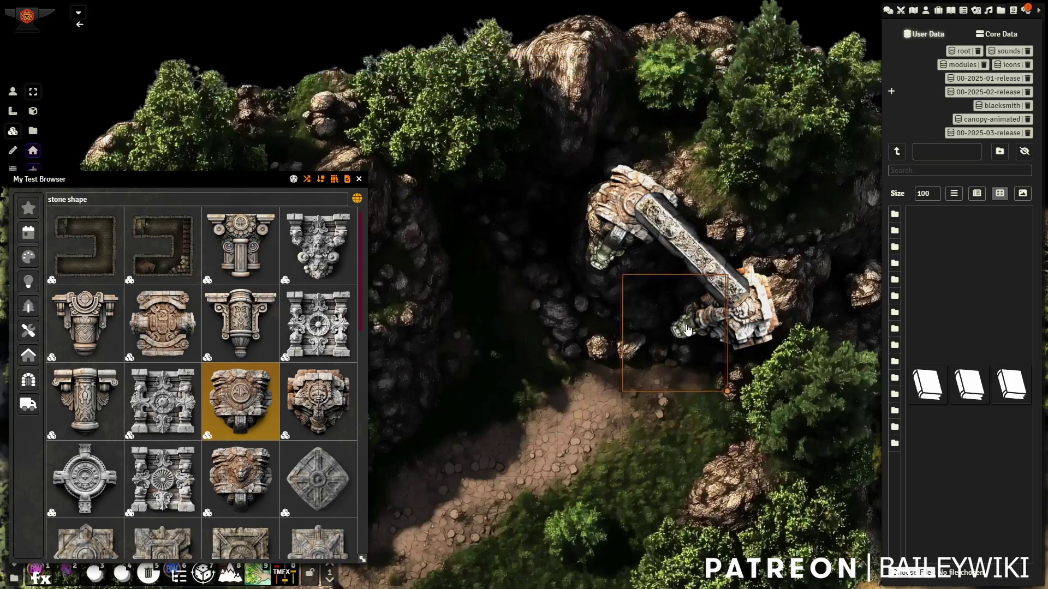
pyautogui.scroll(2, 680, 339)
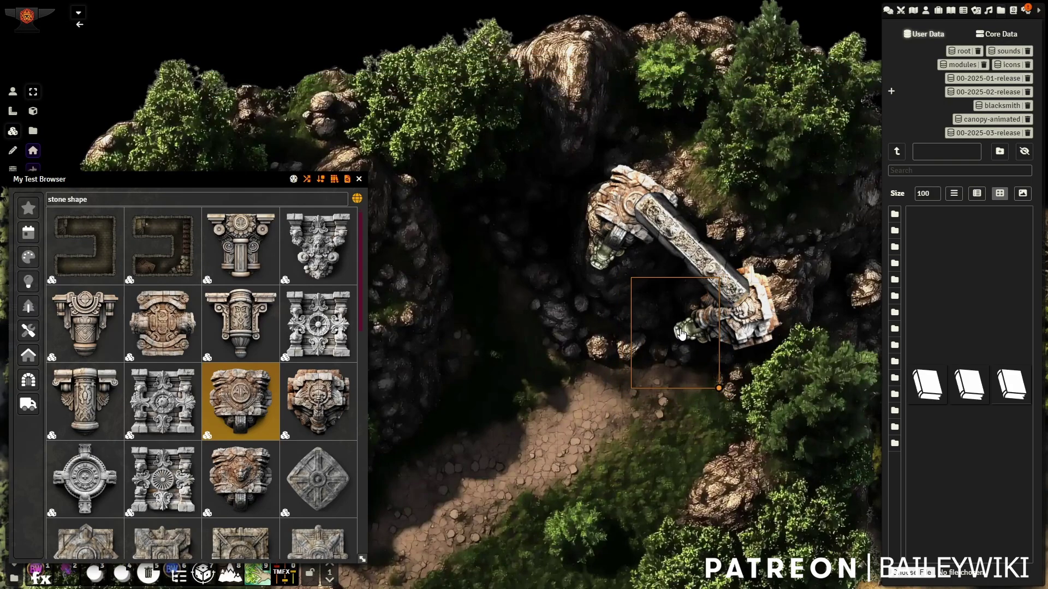
pyautogui.moveTo(679, 331); pyautogui.dragTo(678, 326)
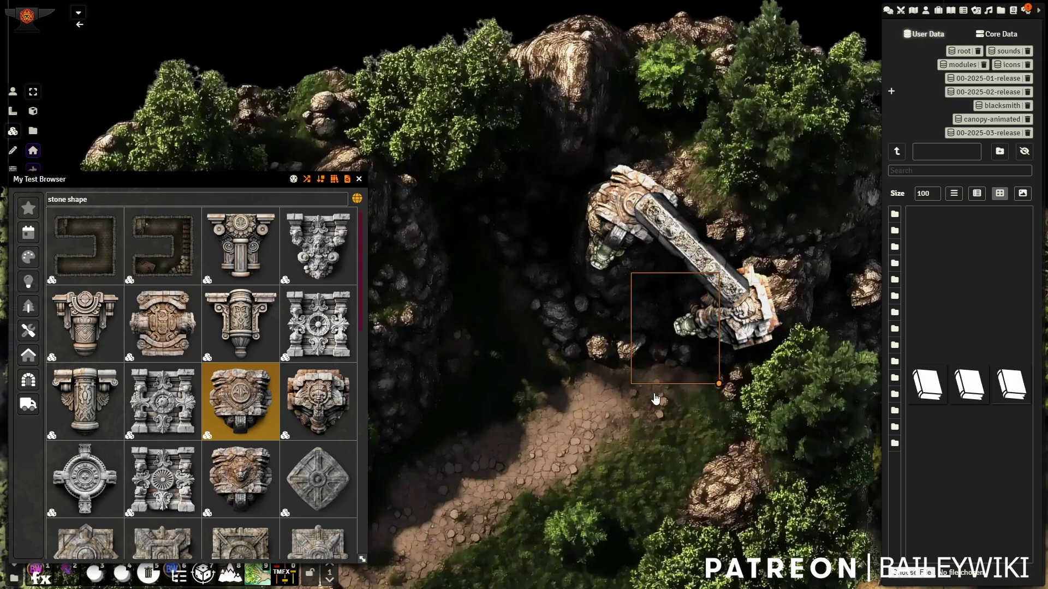
pyautogui.scroll(-1, 624, 408)
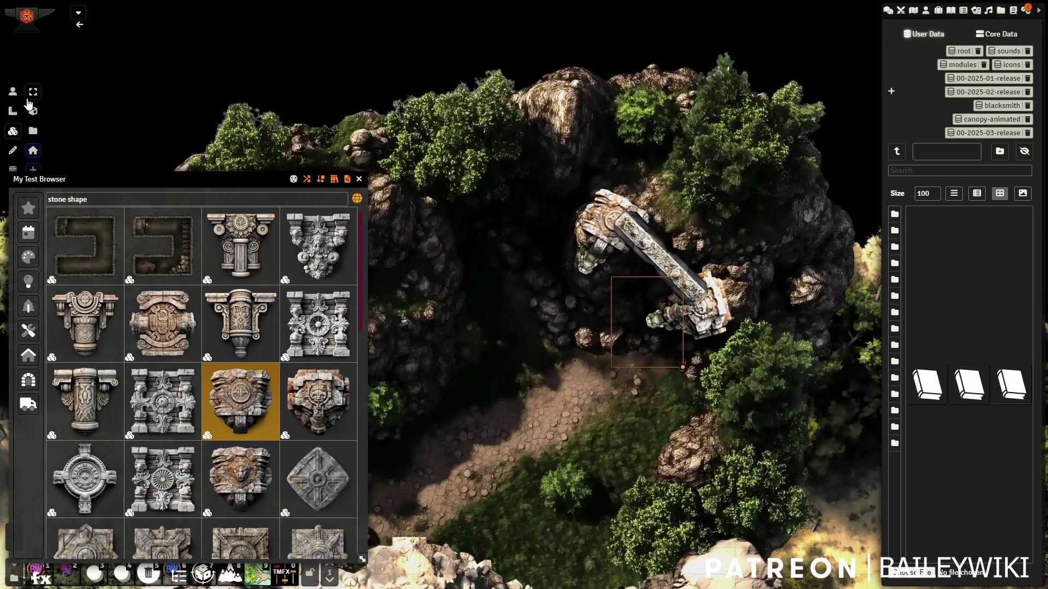
# Set the diagonal stone beam tile's elevation to 10
pyautogui.click(13, 91)
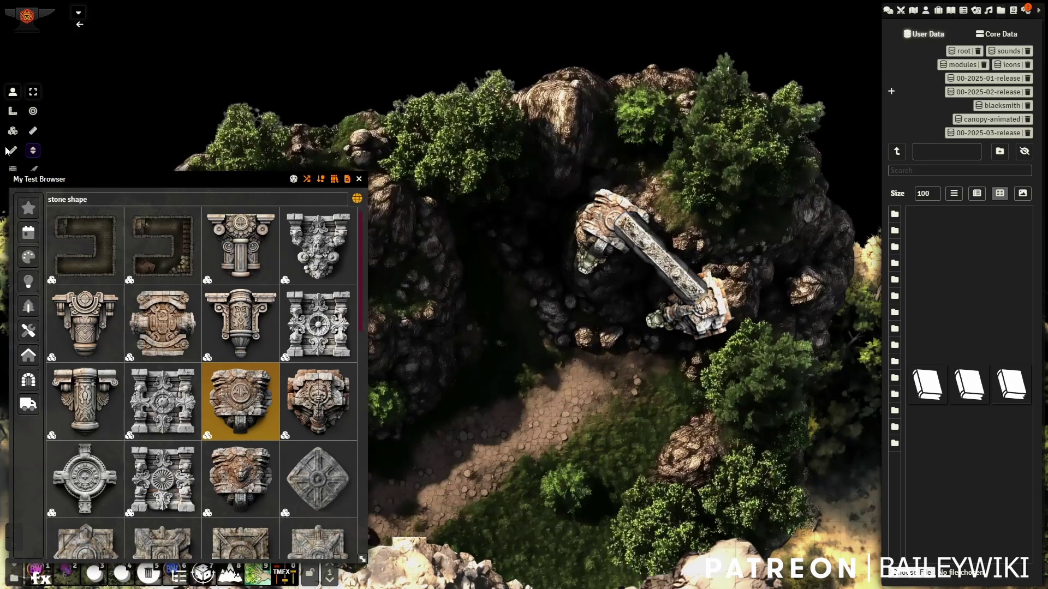
pyautogui.click(12, 132)
pyautogui.click(577, 203)
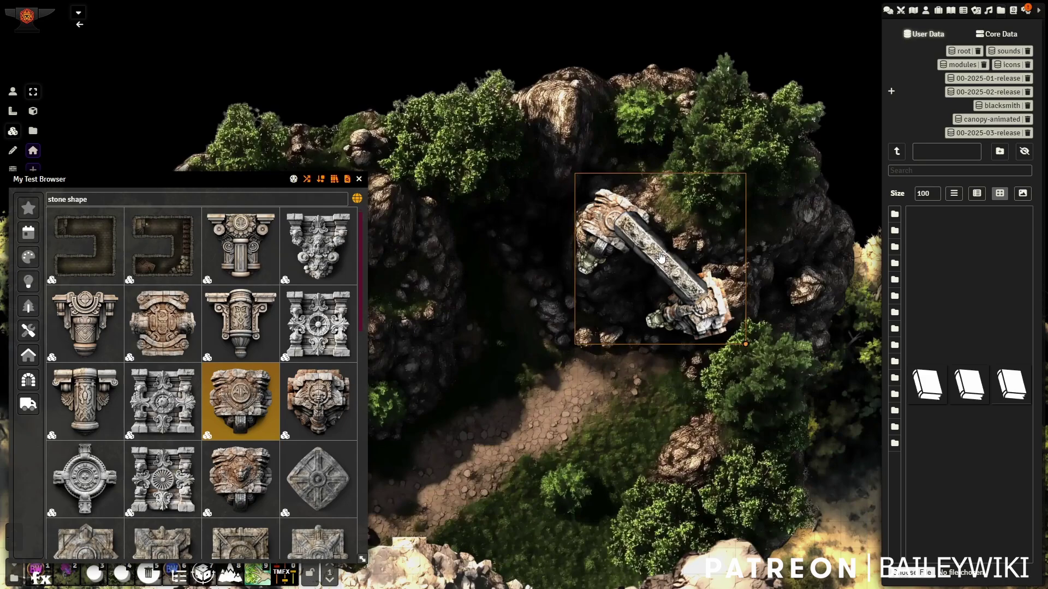
pyautogui.rightClick(575, 200)
pyautogui.click(563, 175)
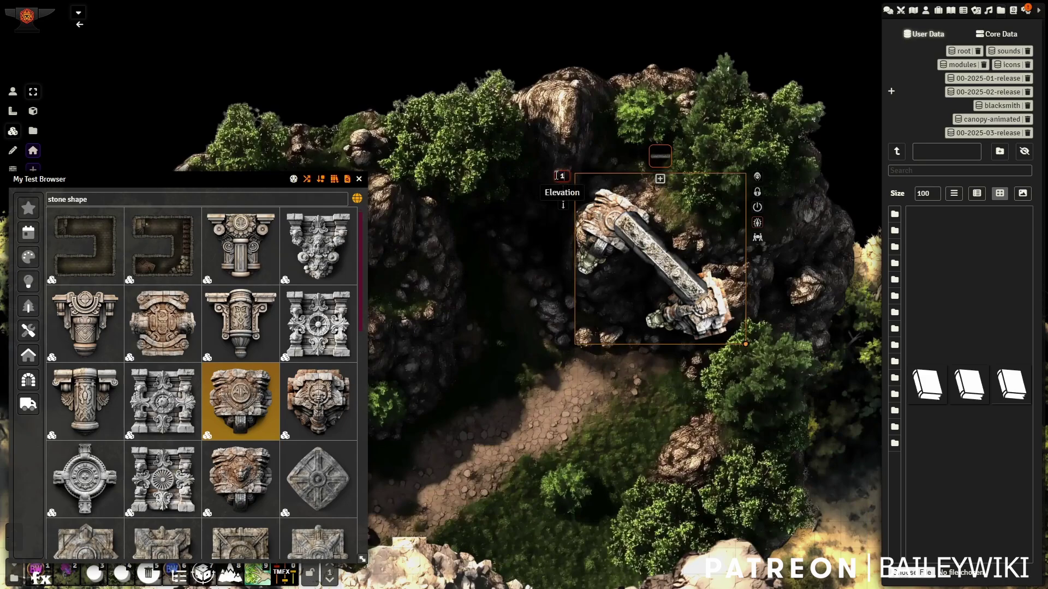
pyautogui.press('Return')
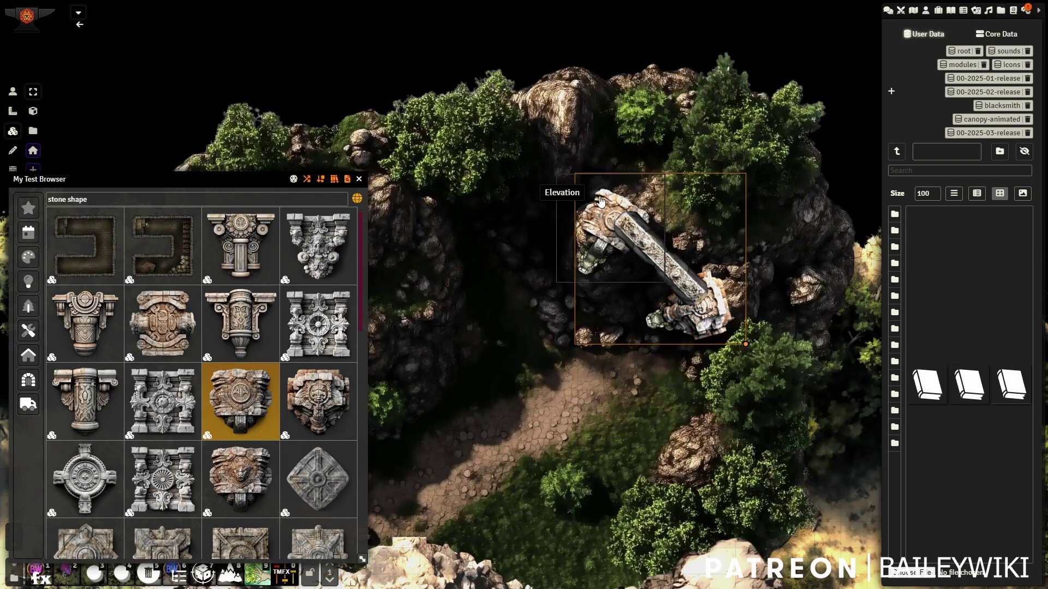
# Check the stone beam's overhead settings, keep Occlusion Mode at None (Always Visible), and update the tile
pyautogui.doubleClick(659, 255)
pyautogui.click(488, 193)
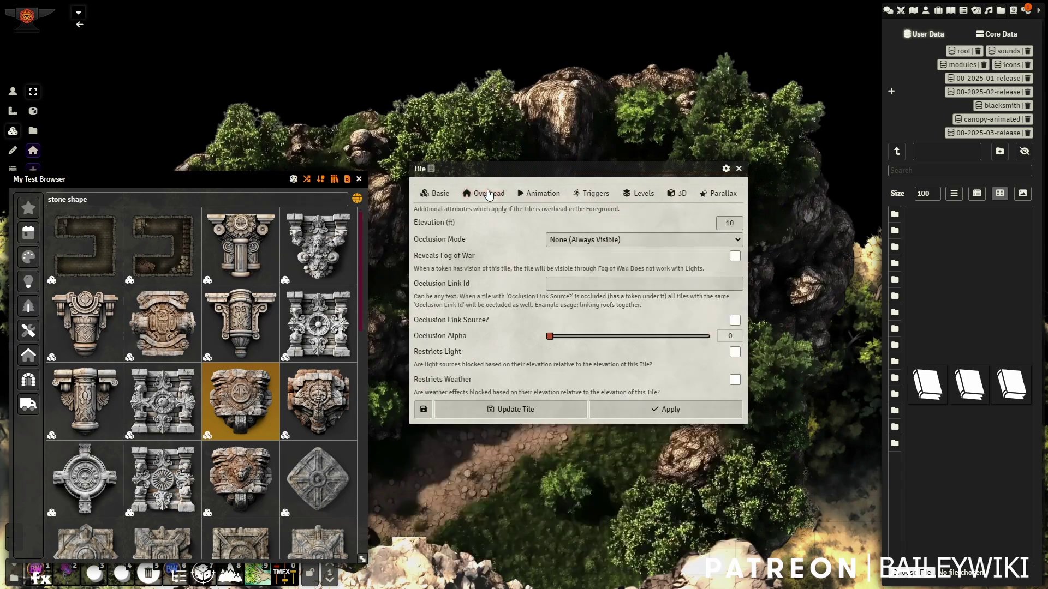
pyautogui.click(593, 242)
pyautogui.click(531, 407)
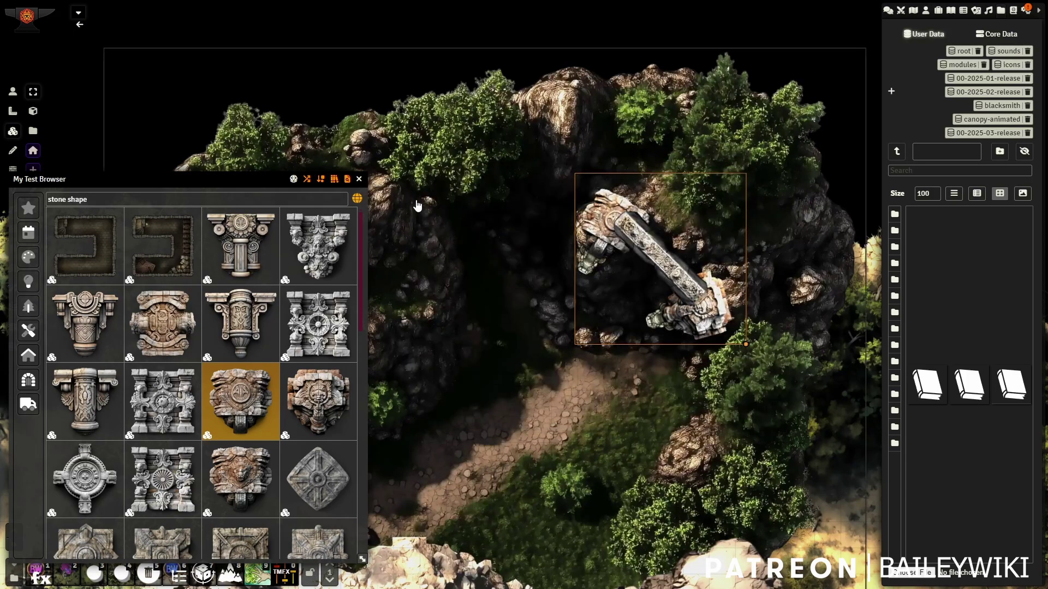
# Mass-edit the stone beam and both carved stone blocks together, setting Elevation to 10 ft and enabling Restricts Light
pyautogui.click(600, 219)
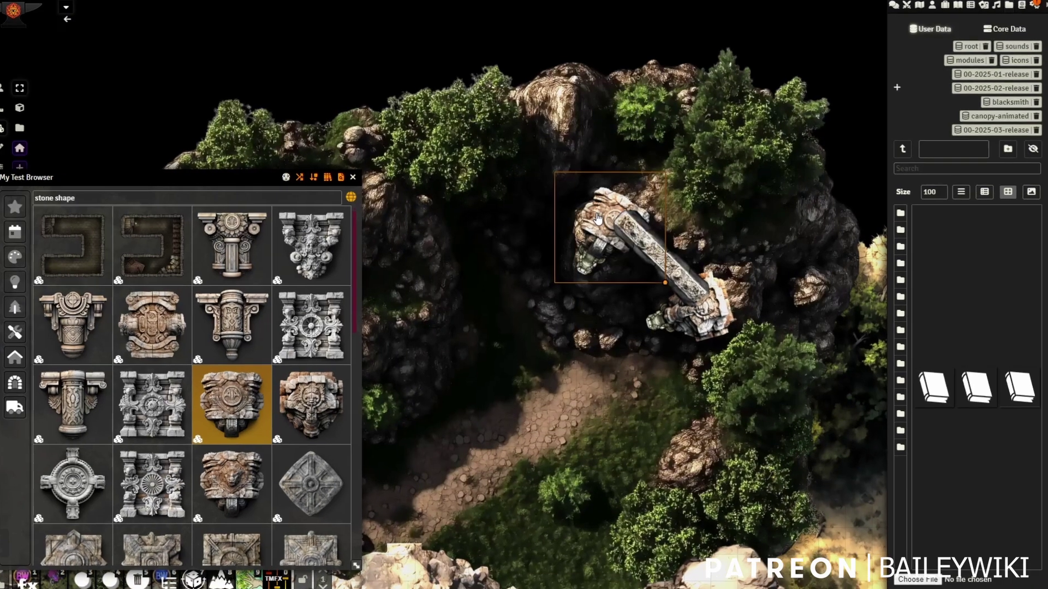
pyautogui.keyDown('shift'); pyautogui.click(679, 272); pyautogui.keyUp('shift')
pyautogui.keyDown('shift'); pyautogui.click(717, 317); pyautogui.keyUp('shift')
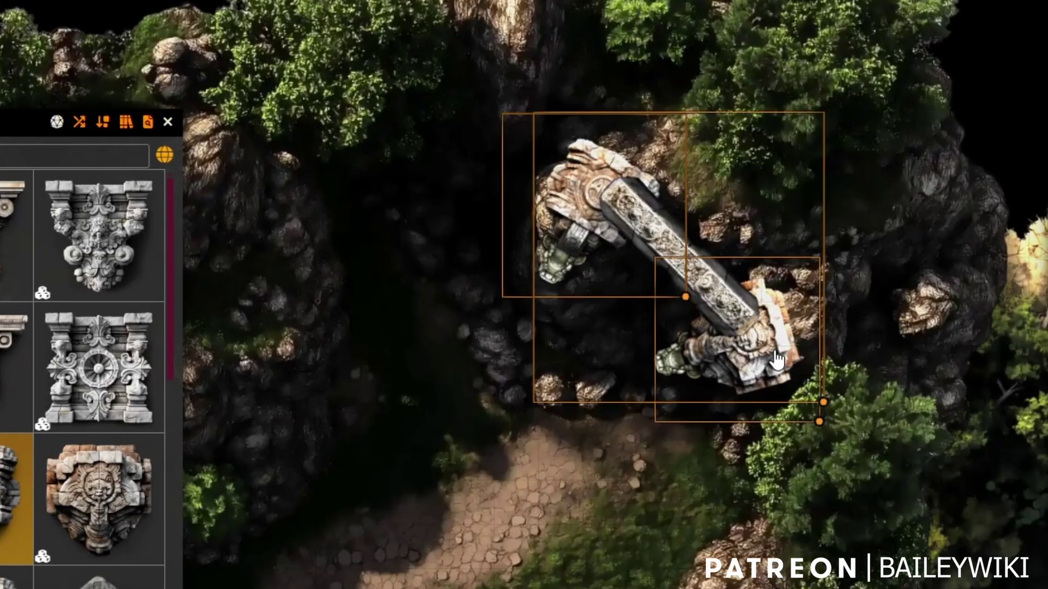
pyautogui.hotkey('shift', 'e')
pyautogui.click(376, 54)
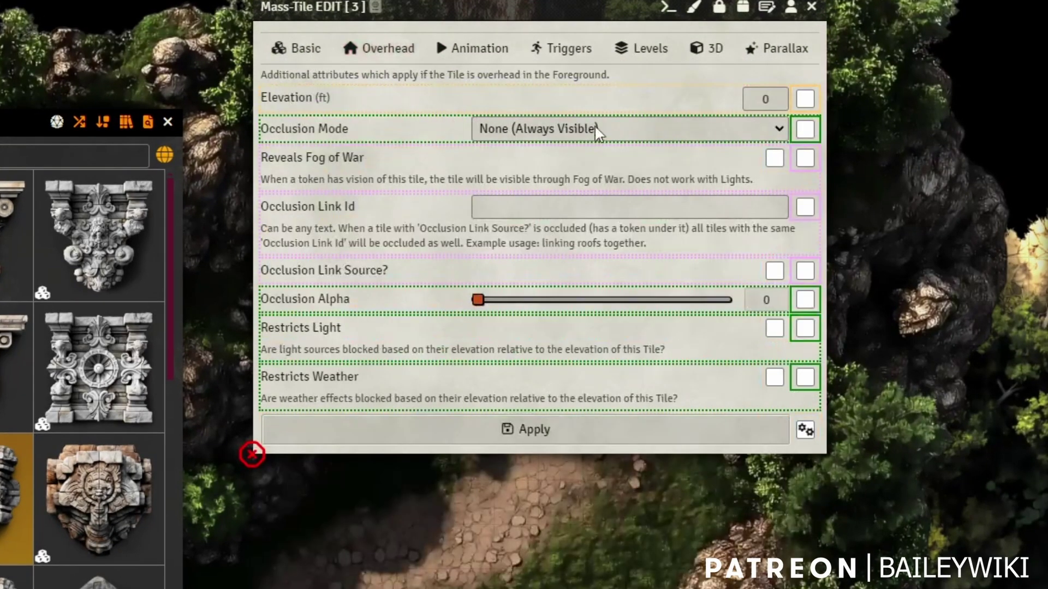
pyautogui.click(764, 99)
pyautogui.write('1')
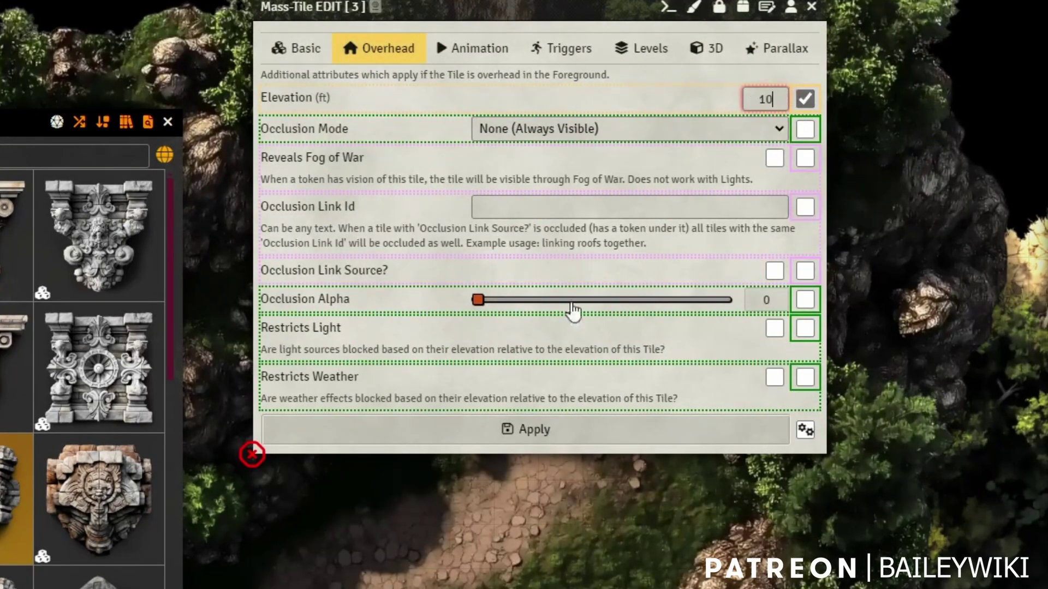
pyautogui.press('Tab')
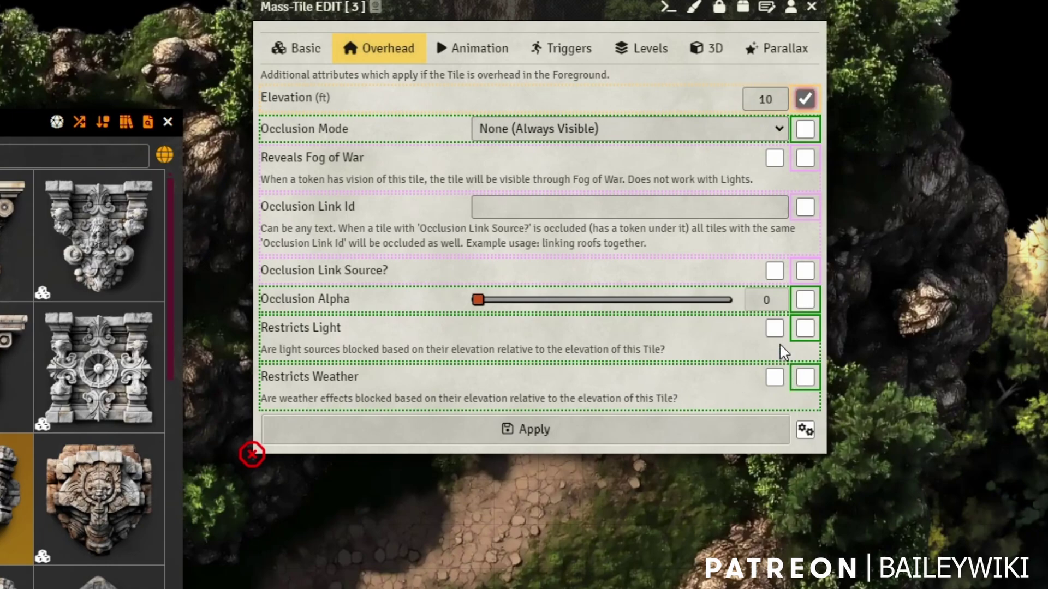
pyautogui.click(774, 328)
pyautogui.click(662, 429)
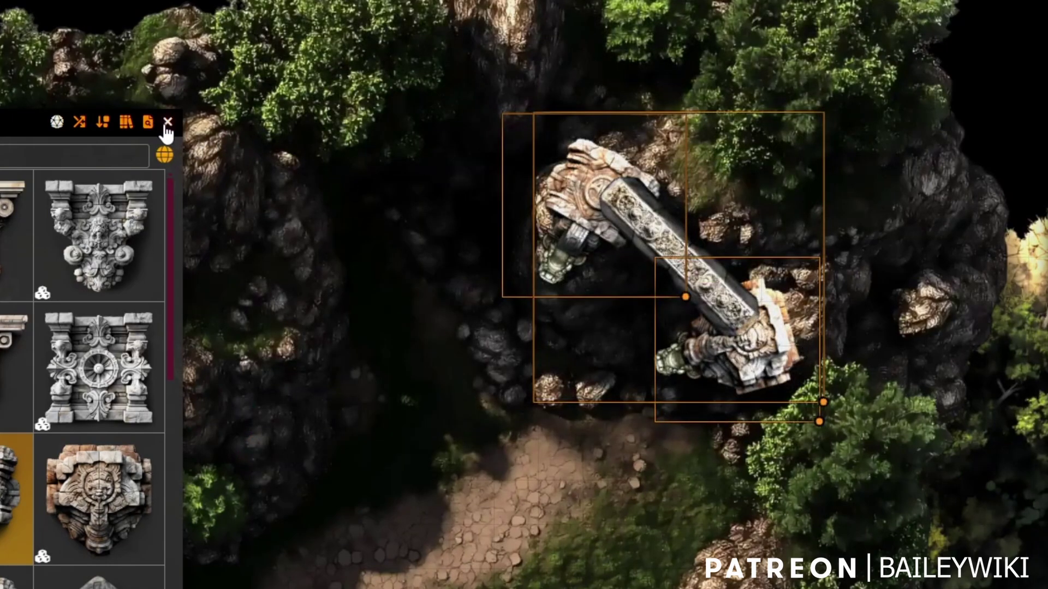
# Close the preset browser and shift the small temple decor down along the path-facing side of the lower carved stone block
pyautogui.click(167, 123)
pyautogui.scroll(-5, 456, 321)
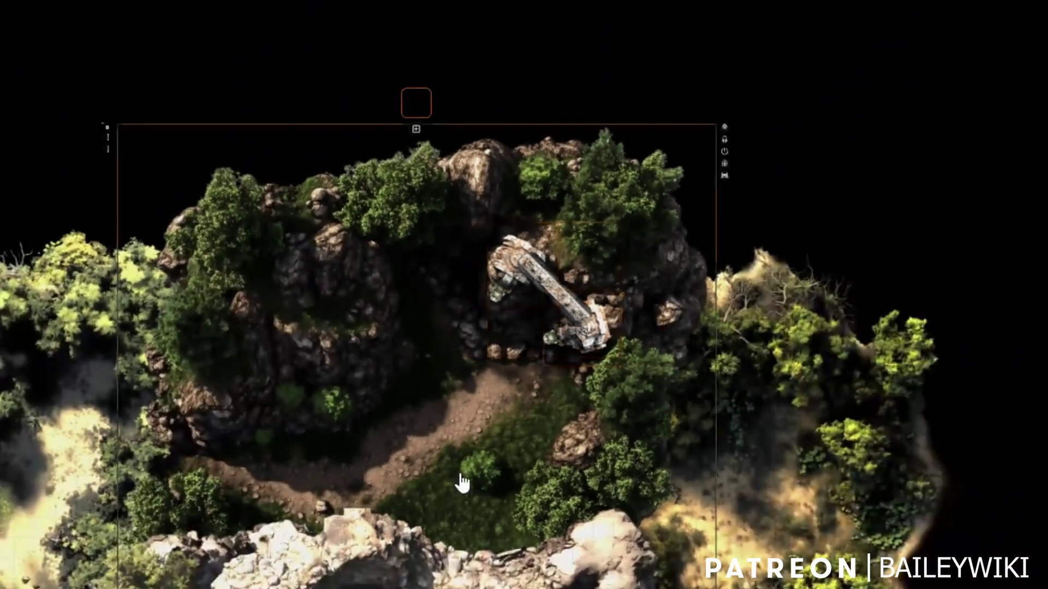
pyautogui.moveTo(461, 483); pyautogui.dragTo(441, 320)
pyautogui.scroll(5, 672, 421)
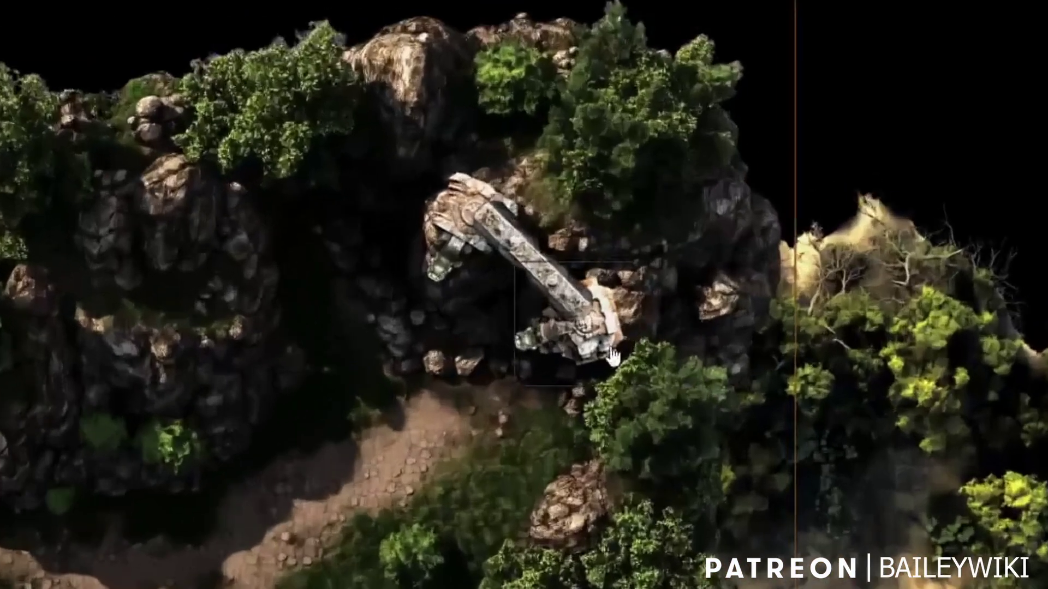
pyautogui.click(606, 374)
pyautogui.click(635, 373)
pyautogui.scroll(2, 635, 372)
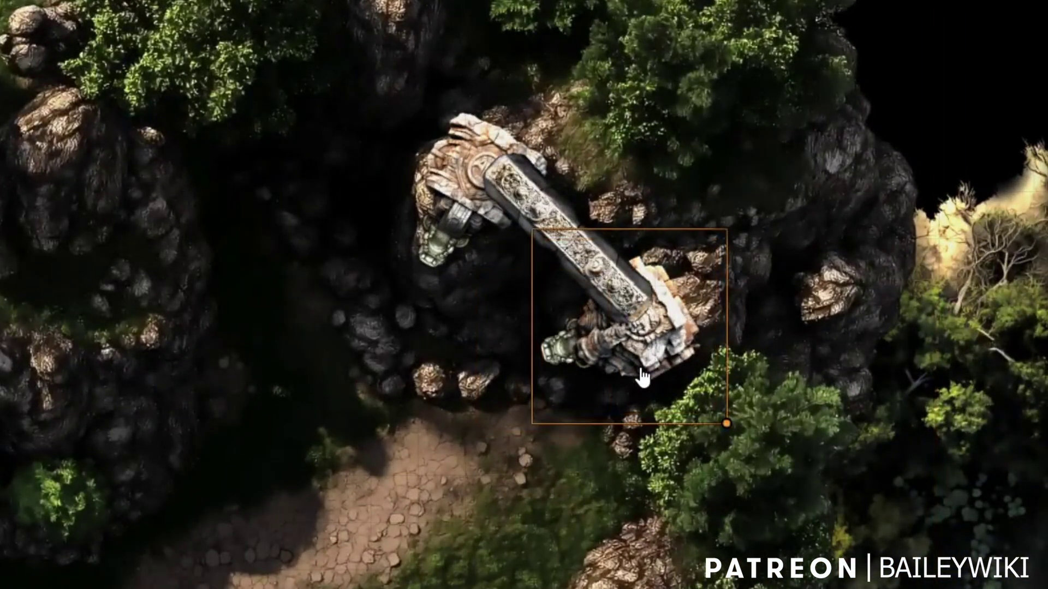
pyautogui.click(542, 360)
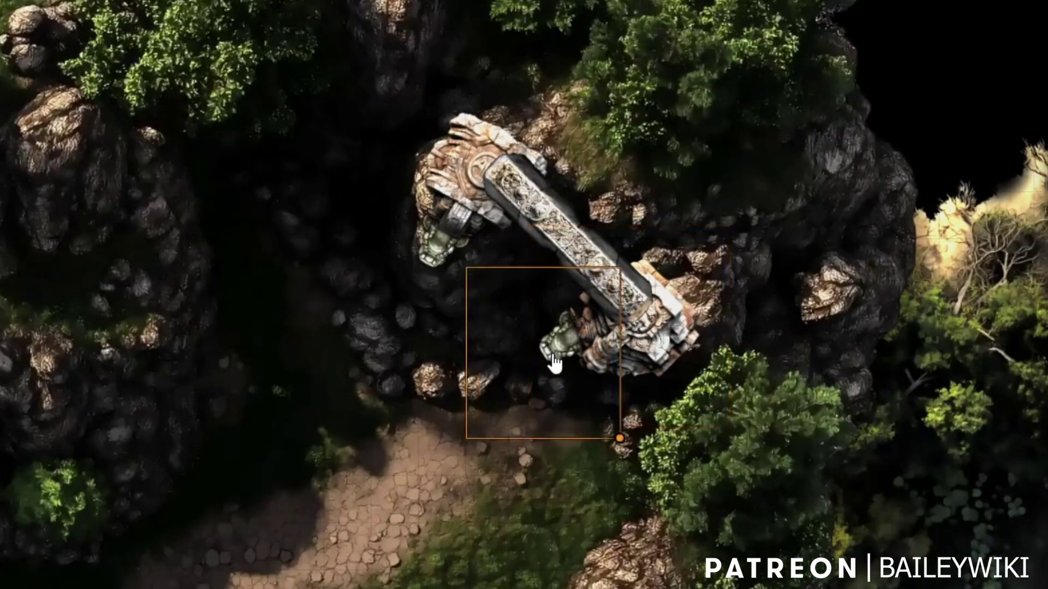
pyautogui.moveTo(541, 360); pyautogui.dragTo(575, 387)
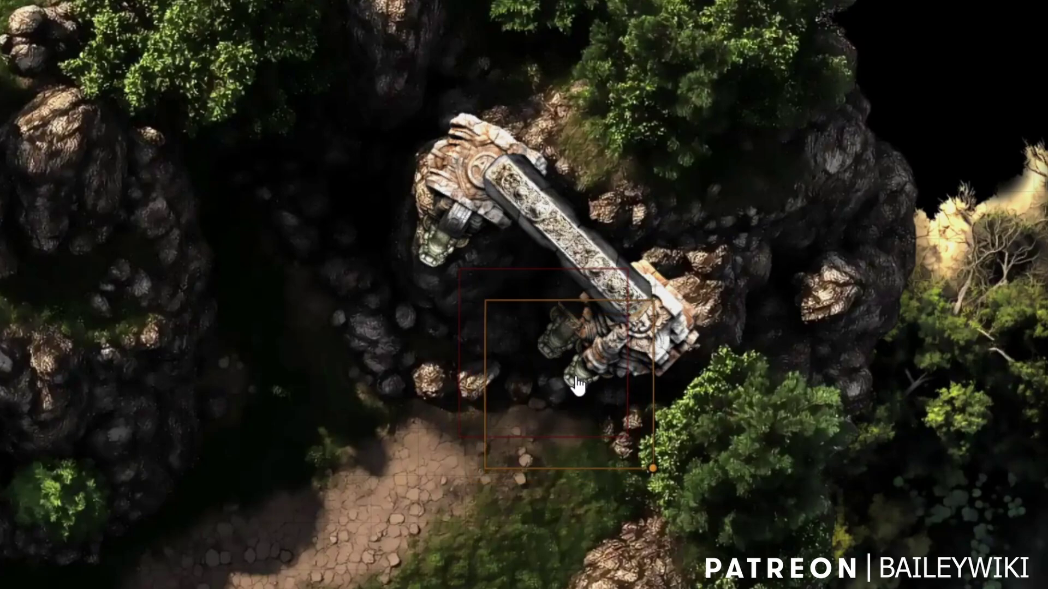
pyautogui.scroll(-4, 826, 431)
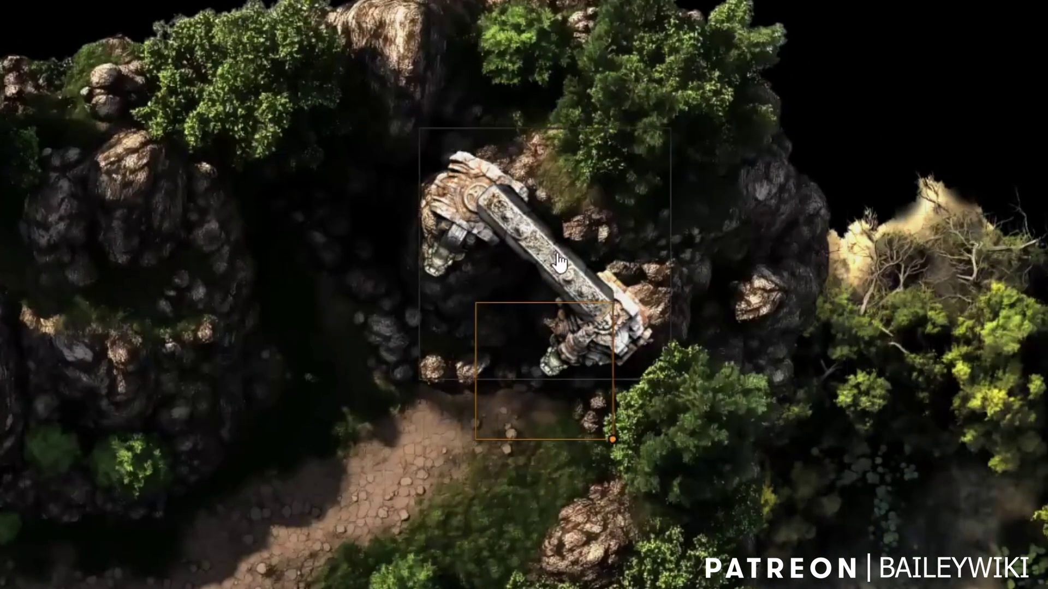
# Bring both carved stone blocks in front of the diagonal stone beam and nudge the beam into alignment between them
pyautogui.moveTo(558, 264)
pyautogui.mouseDown()
pyautogui.moveTo(551, 239)
pyautogui.moveTo(561, 252)
pyautogui.mouseUp()
pyautogui.click(435, 227)
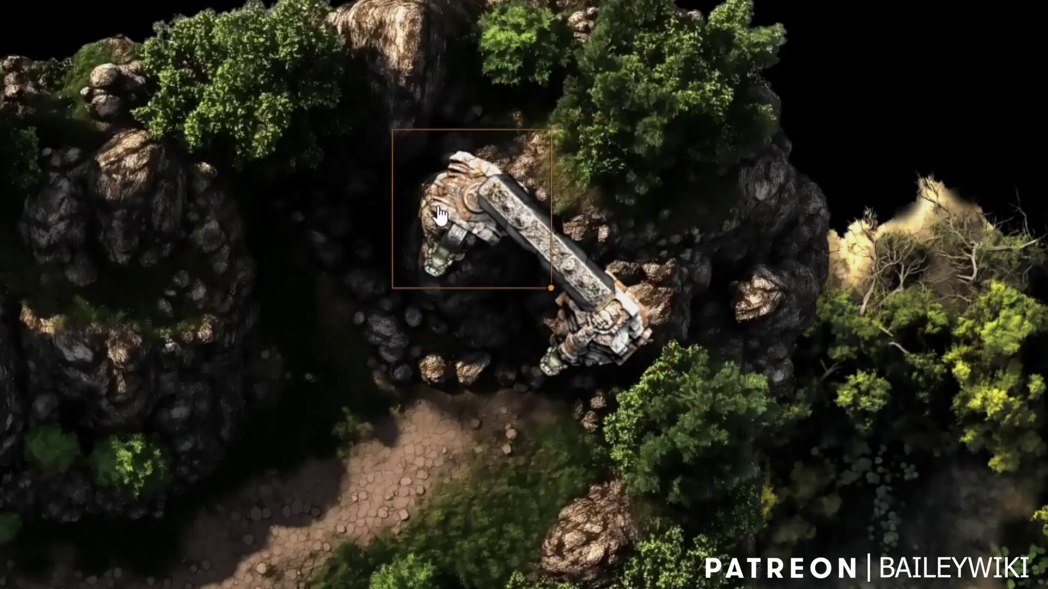
pyautogui.keyDown('shift'); pyautogui.click(618, 330); pyautogui.keyUp('shift')
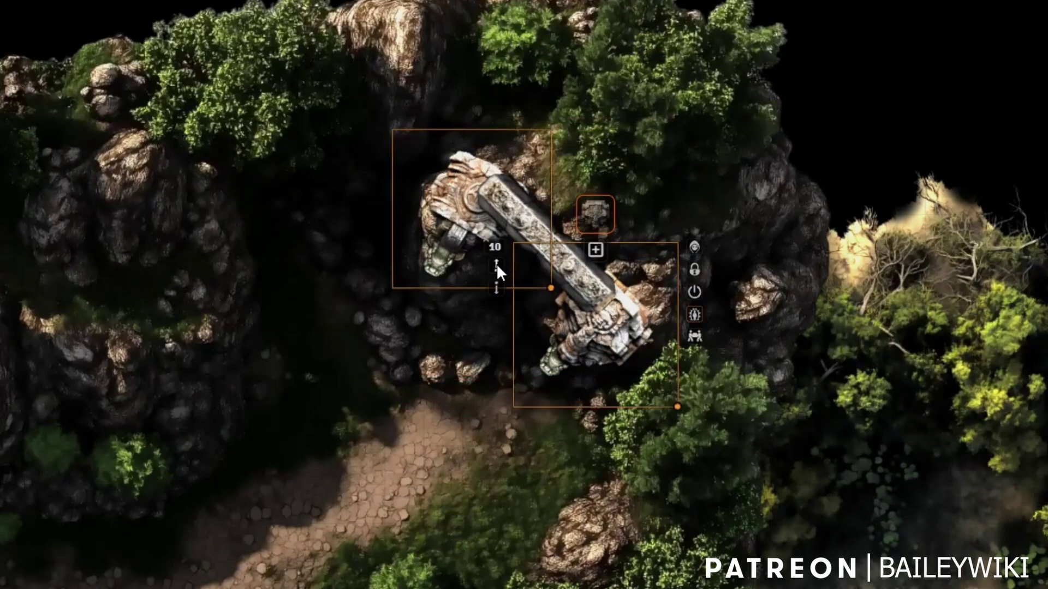
pyautogui.click(496, 265)
pyautogui.click(559, 261)
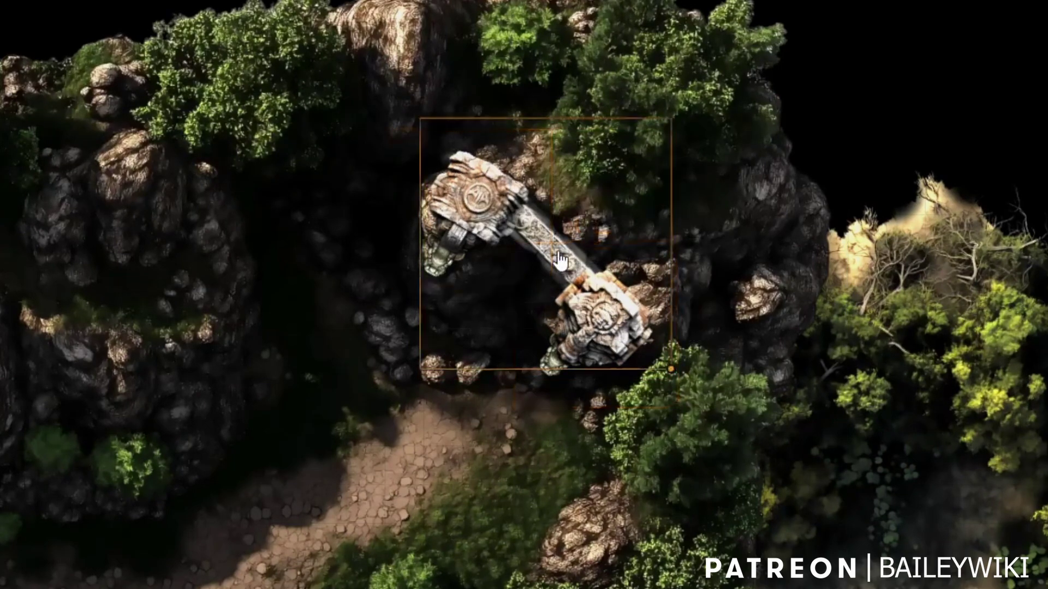
pyautogui.moveTo(555, 253); pyautogui.dragTo(557, 264)
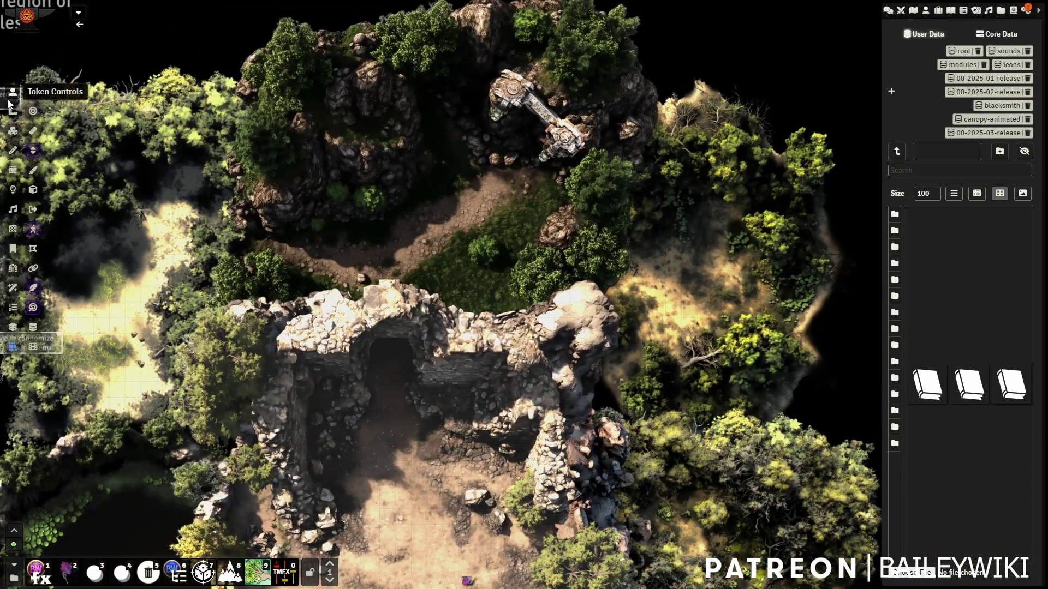
# Draw terrain walls along the outer edge of the stone ruins and around their inner walls and archway
pyautogui.click(16, 170)
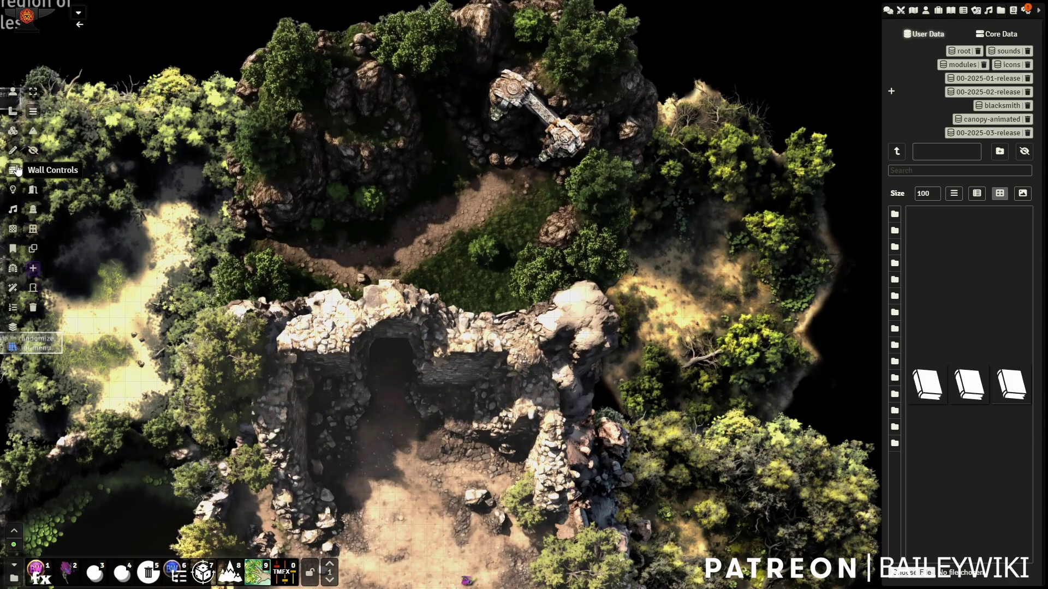
pyautogui.click(34, 132)
pyautogui.scroll(3, 597, 346)
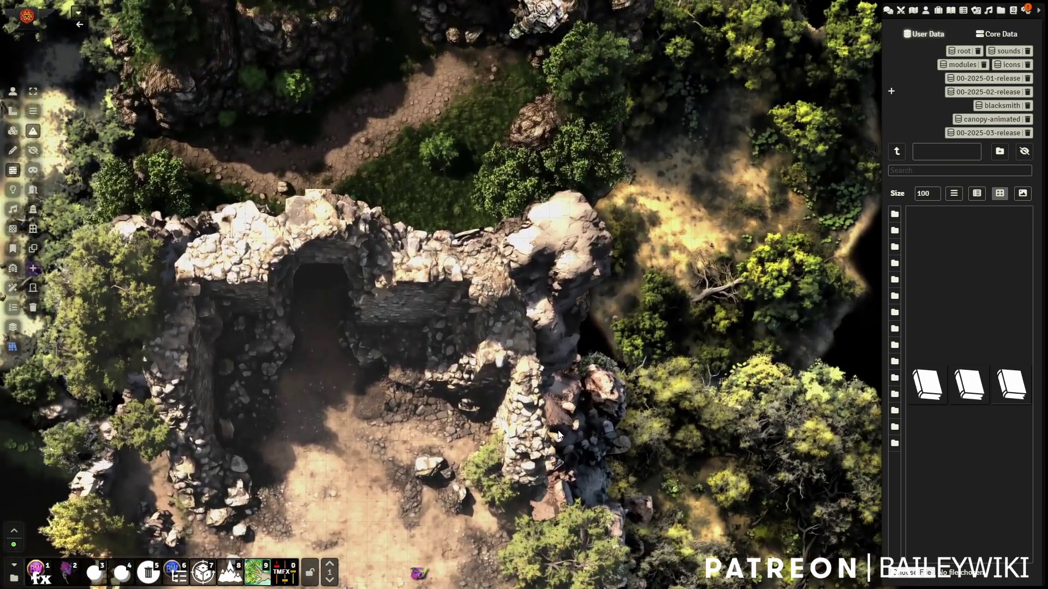
pyautogui.moveTo(576, 425); pyautogui.dragTo(552, 289)
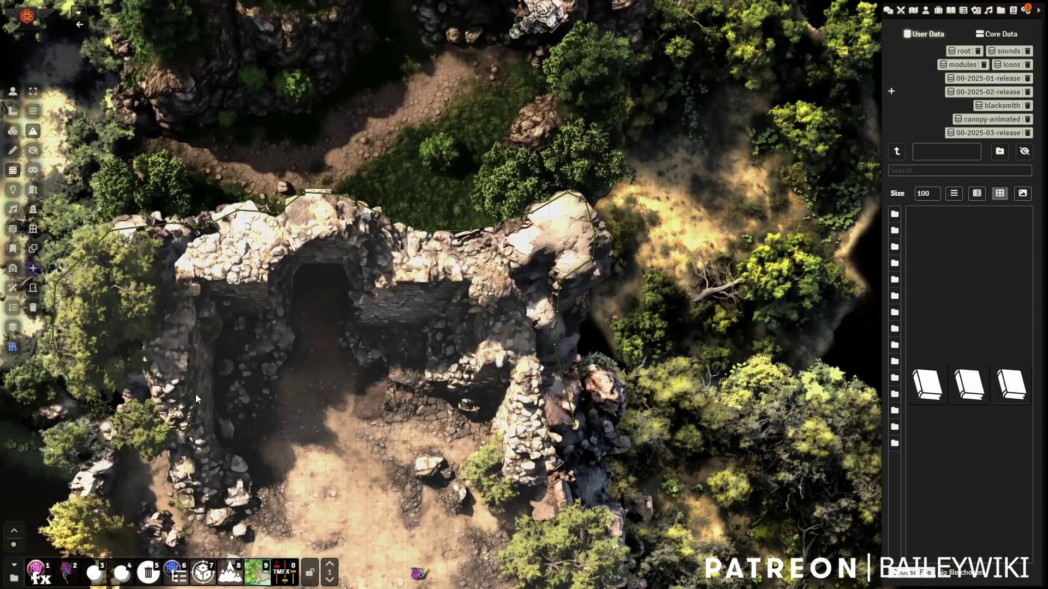
pyautogui.click(265, 277)
pyautogui.click(285, 249)
pyautogui.click(519, 465)
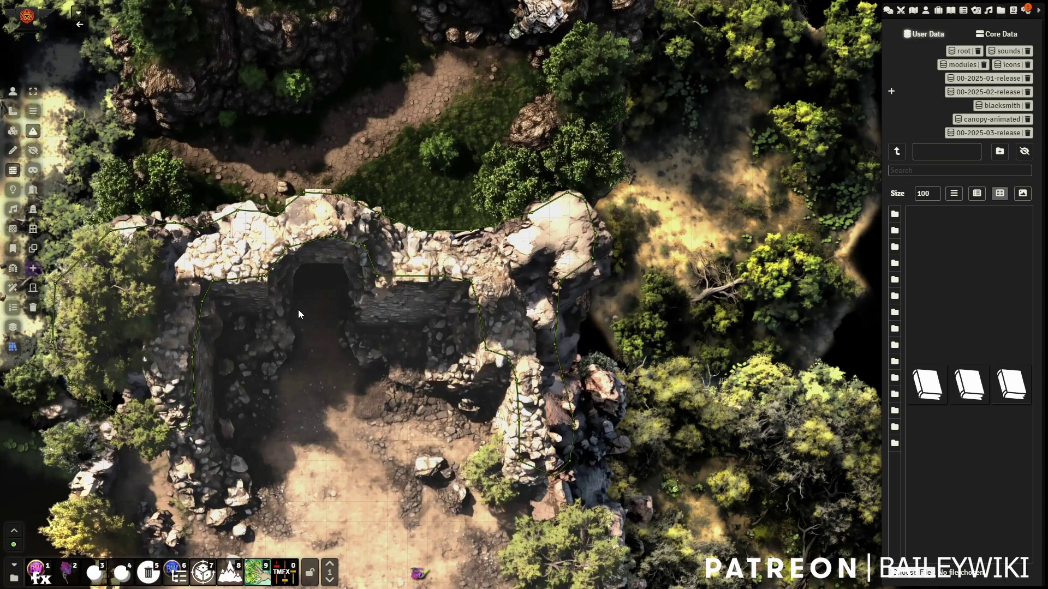
# Draw a chain of terrain walls from the ruins' east cliff around the eastern tree canopy and back to the rocks
pyautogui.scroll(-6, 328, 349)
pyautogui.scroll(-3, 328, 349)
pyautogui.scroll(-1, 476, 336)
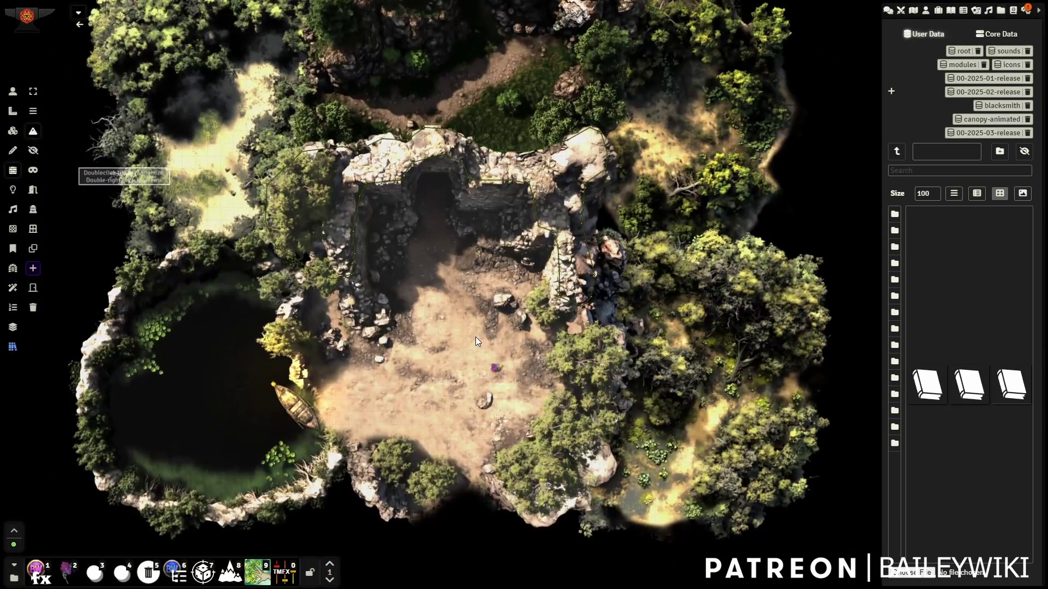
pyautogui.scroll(1, 476, 336)
pyautogui.moveTo(481, 353); pyautogui.dragTo(353, 314)
pyautogui.scroll(5, 509, 325)
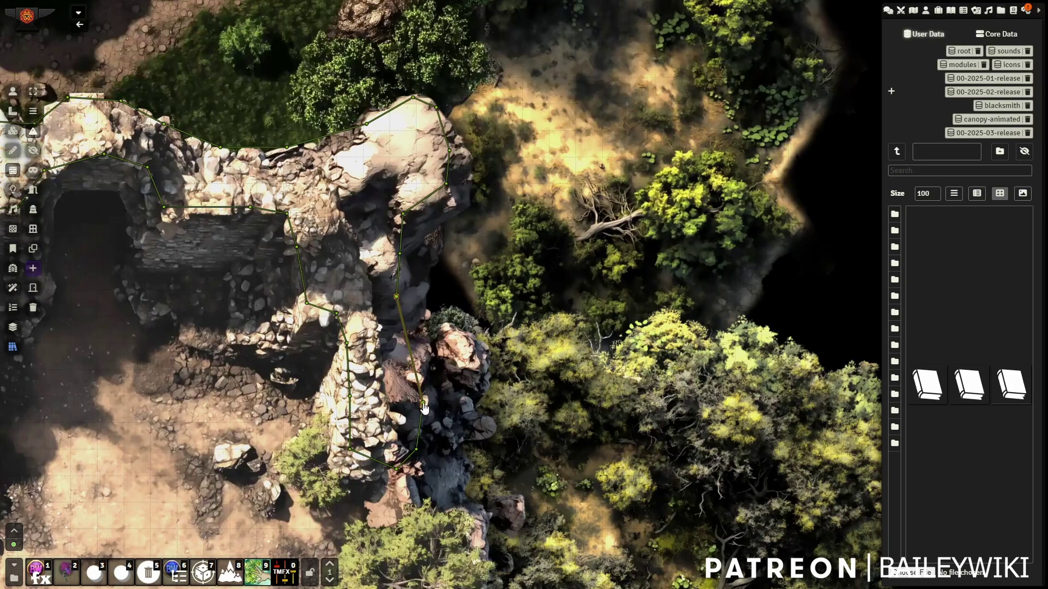
pyautogui.moveTo(456, 319); pyautogui.dragTo(460, 335)
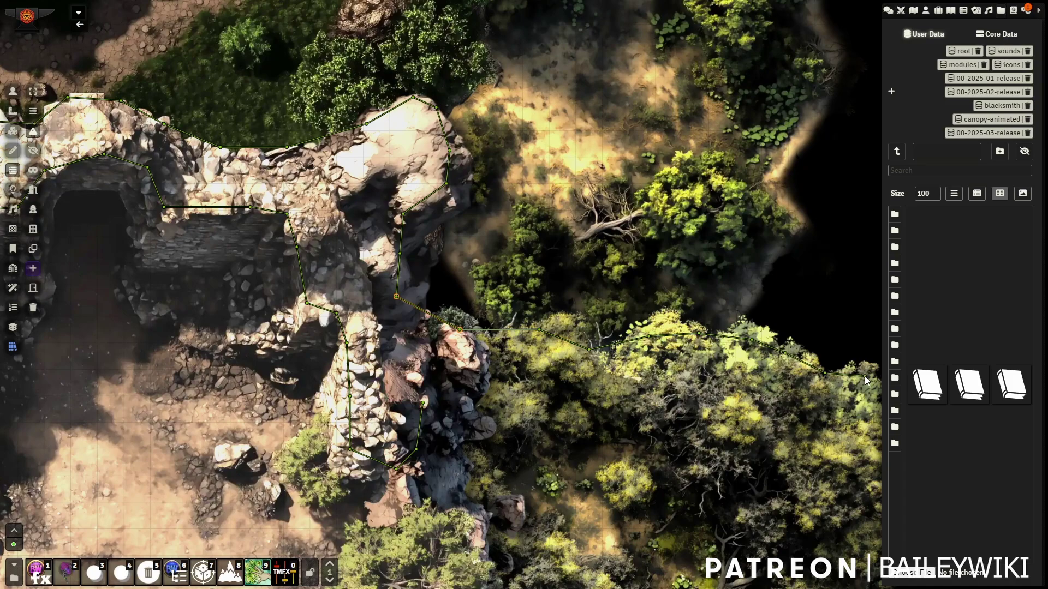
pyautogui.moveTo(883, 429); pyautogui.dragTo(713, 441)
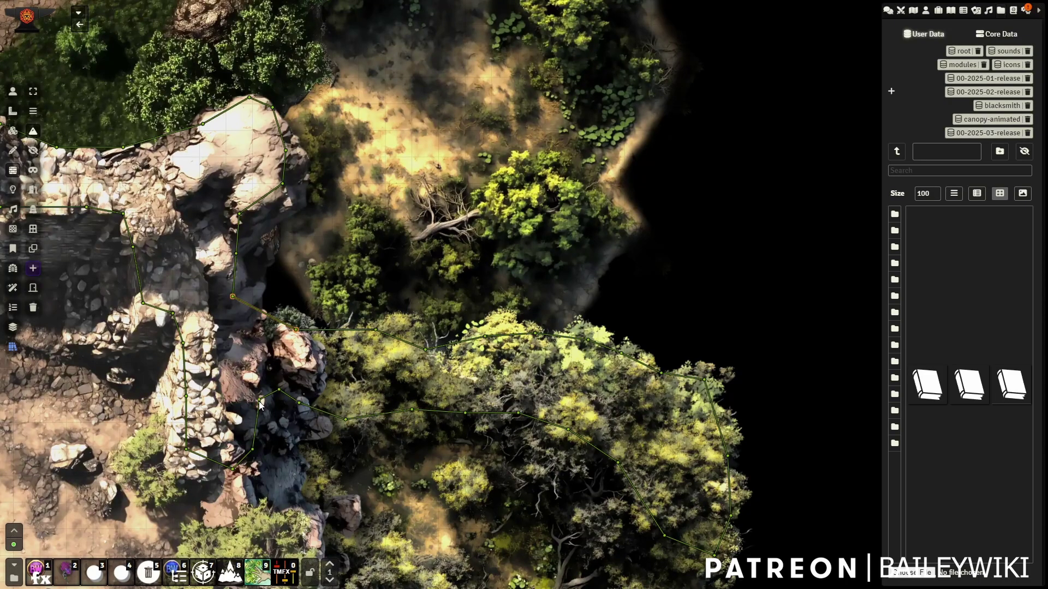
pyautogui.moveTo(260, 403); pyautogui.dragTo(491, 352)
pyautogui.scroll(-8, 492, 352)
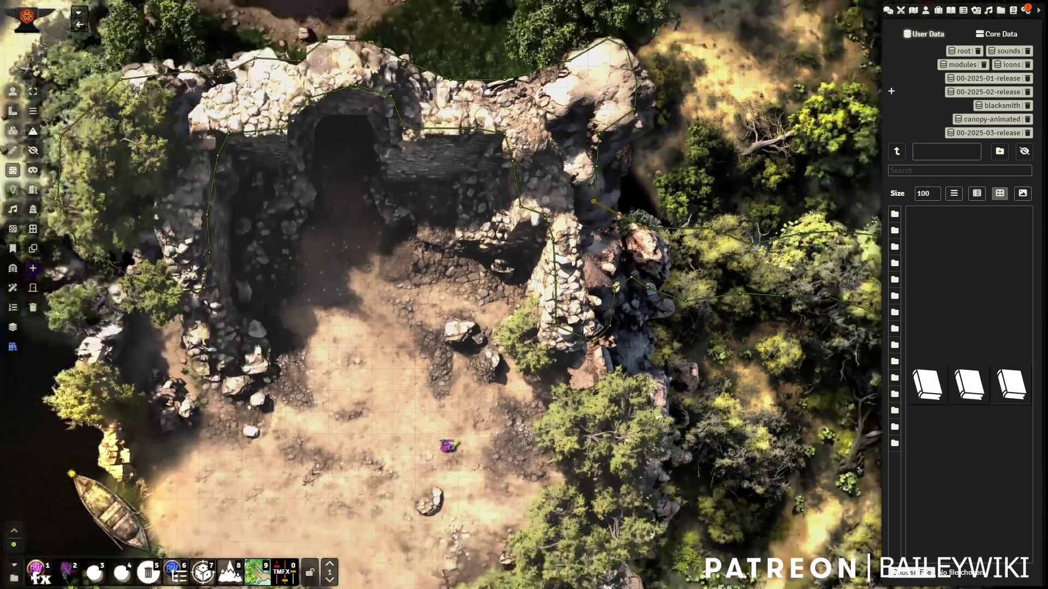
pyautogui.moveTo(244, 223); pyautogui.dragTo(293, 356)
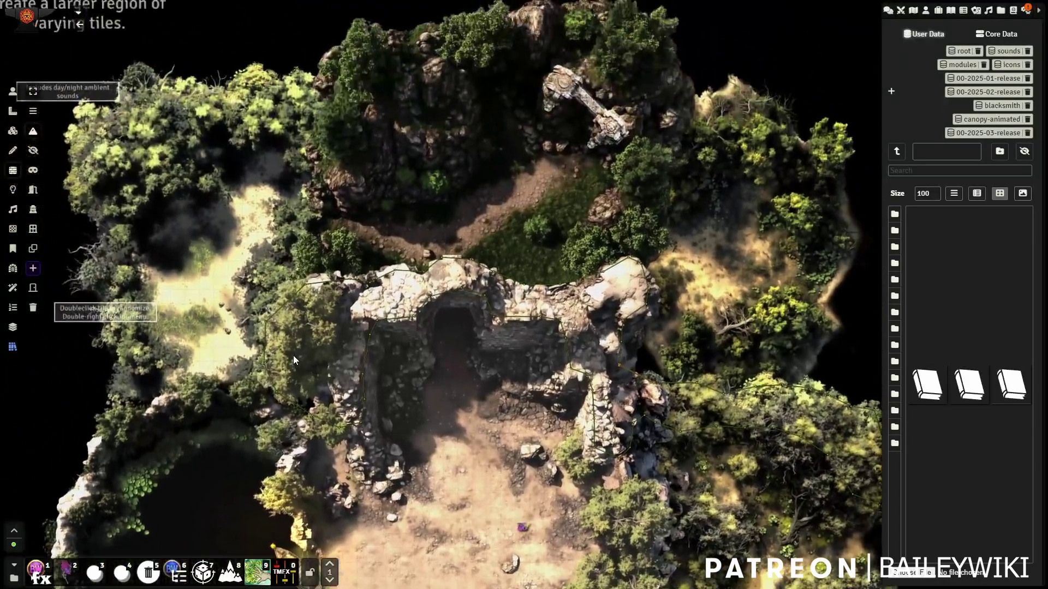
# Return to token controls, search the preset browser for "torch", and replace the search term with "skeleton"
pyautogui.click(12, 92)
pyautogui.moveTo(404, 444); pyautogui.dragTo(386, 372)
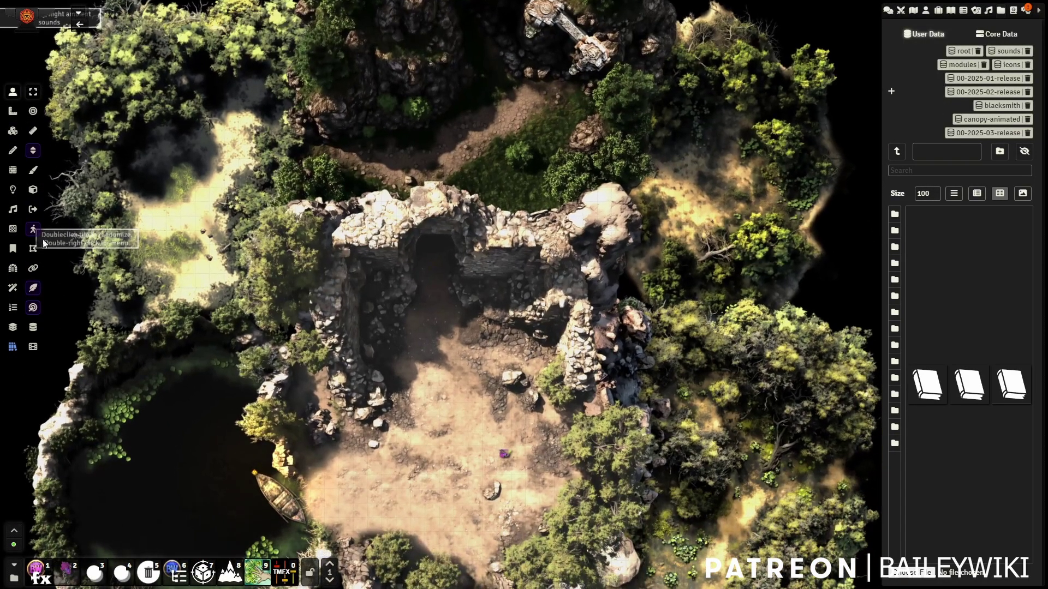
pyautogui.click(183, 579)
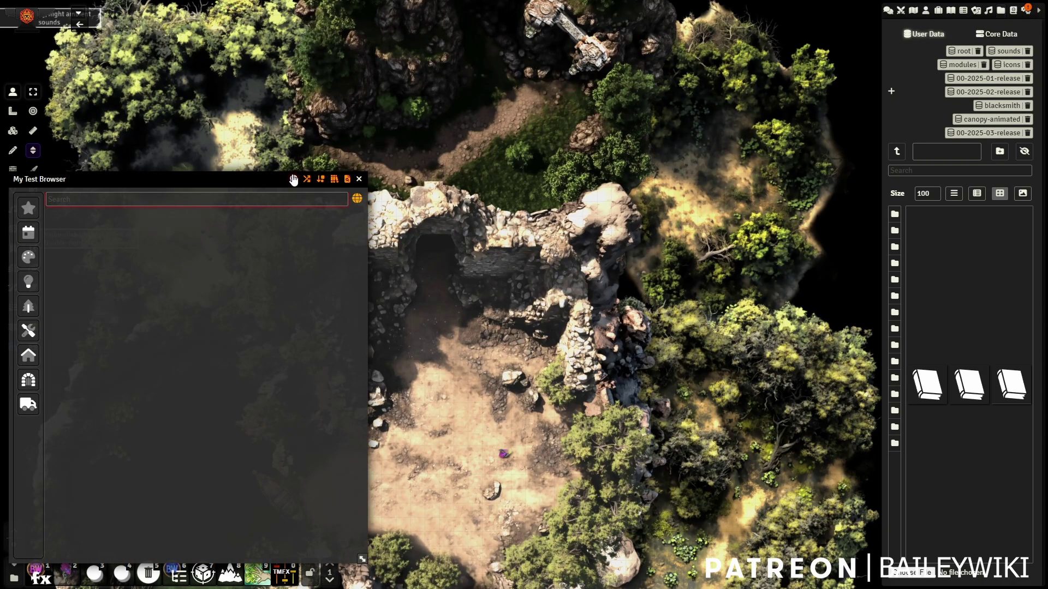
pyautogui.write('torch')
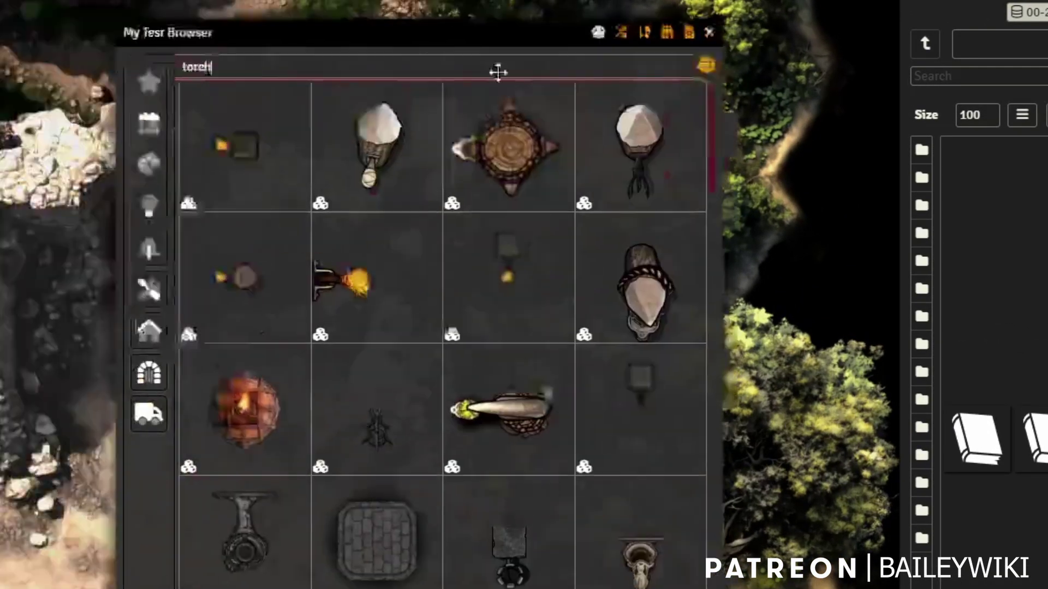
pyautogui.moveTo(498, 70); pyautogui.dragTo(699, 137)
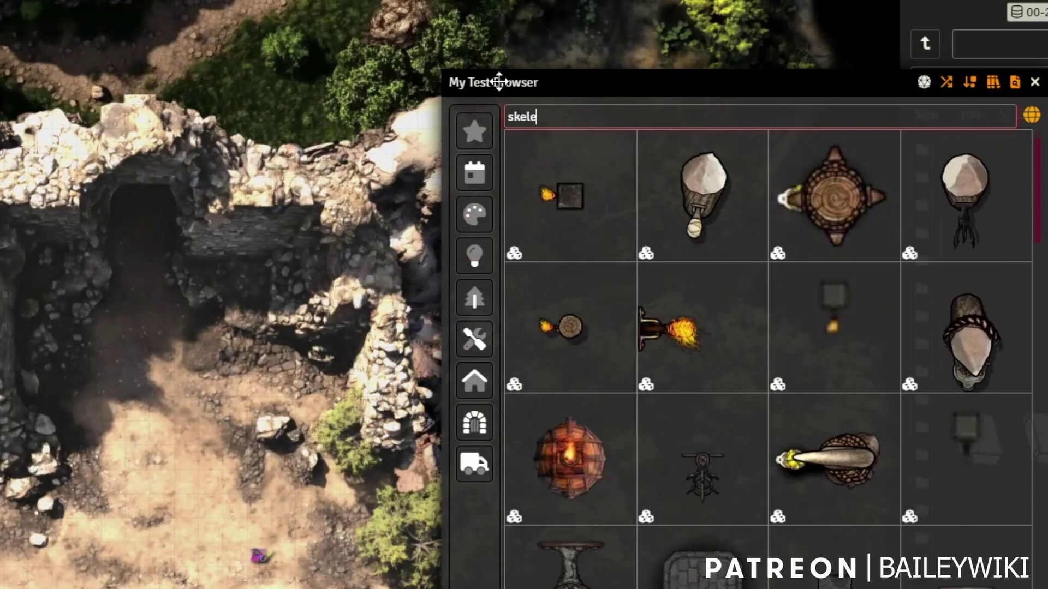
pyautogui.write('ton')
pyautogui.scroll(3, 212, 313)
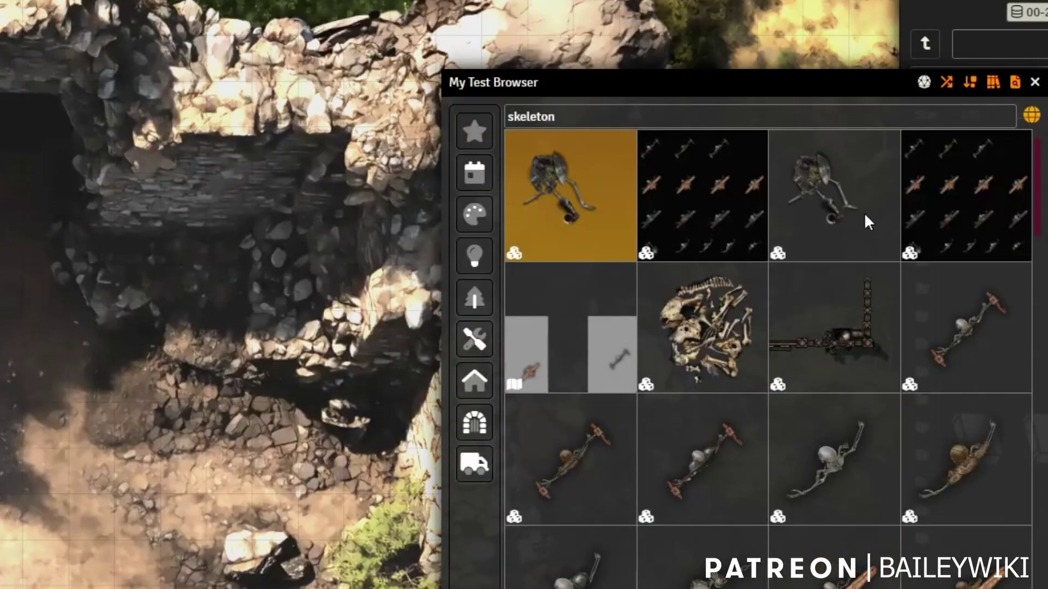
# Use the armored skeletons preset as a brush to paint skeletons in the ruins' two alcoves and against the back wall
pyautogui.click(837, 194)
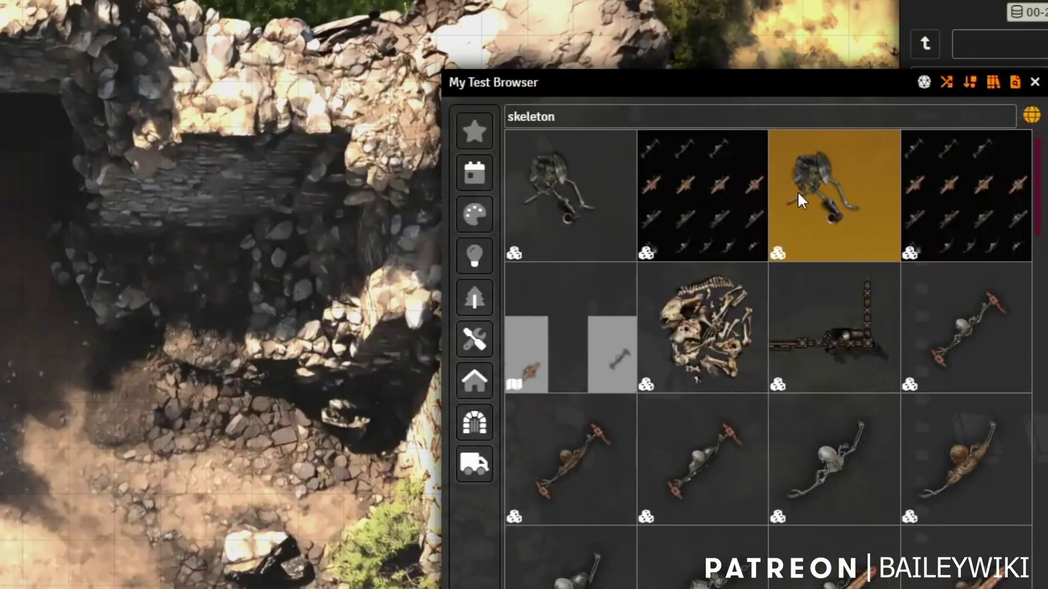
pyautogui.rightClick(818, 241)
pyautogui.click(817, 309)
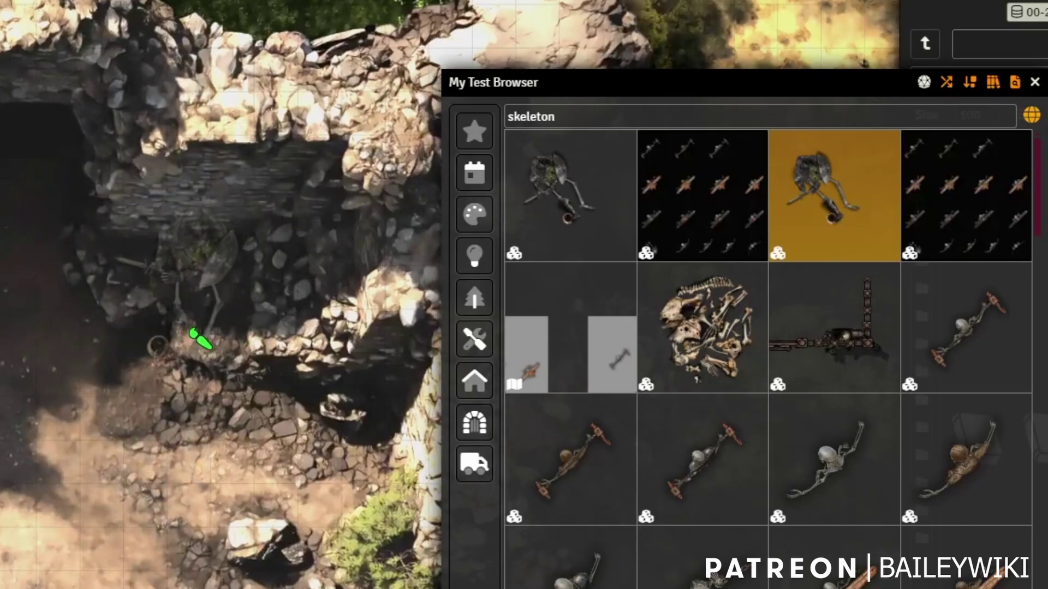
pyautogui.scroll(2, 193, 330)
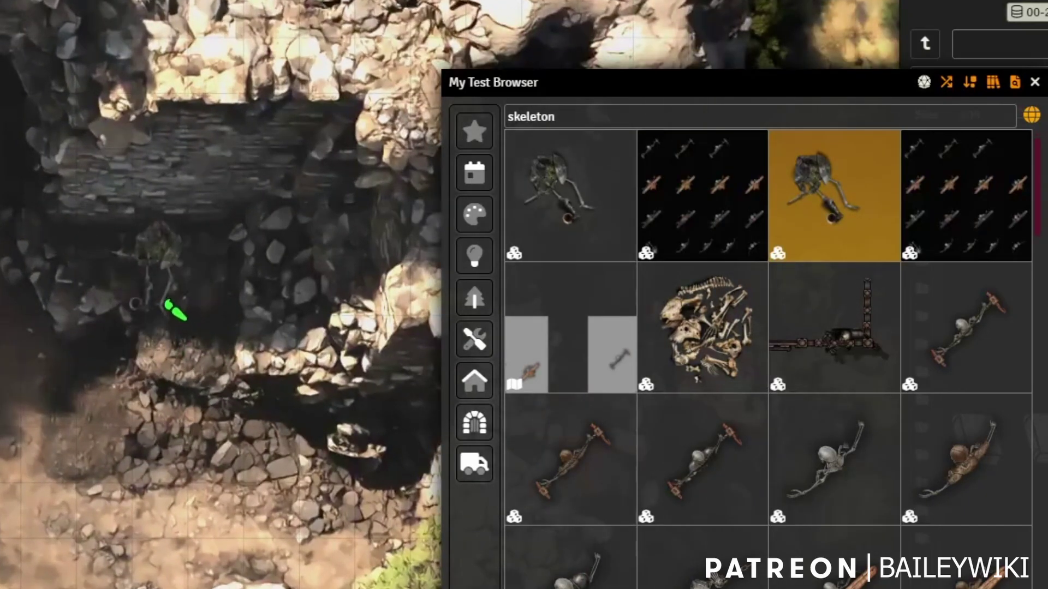
pyautogui.click(219, 286)
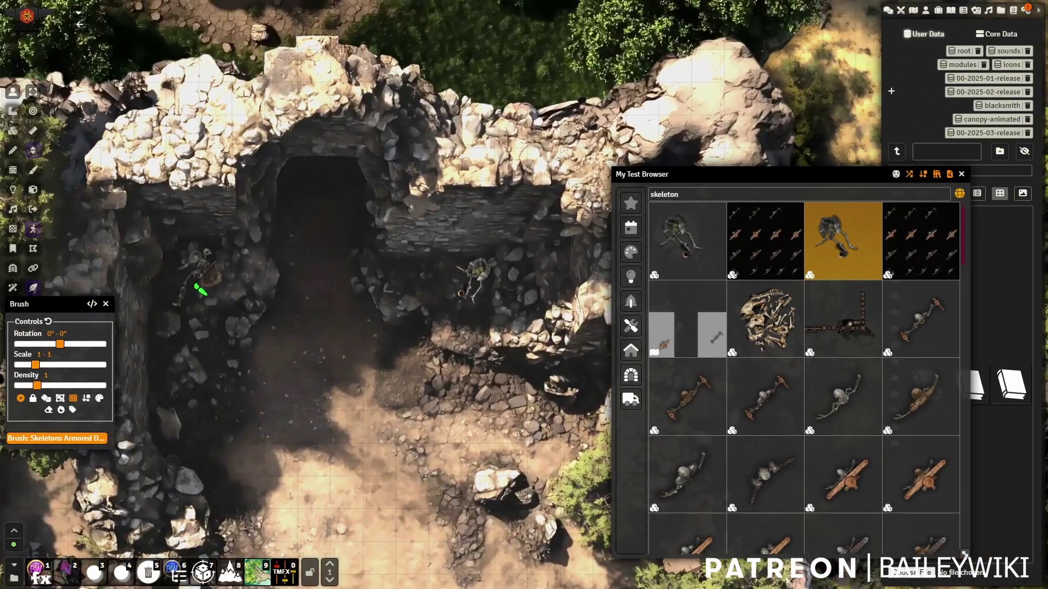
pyautogui.click(197, 278)
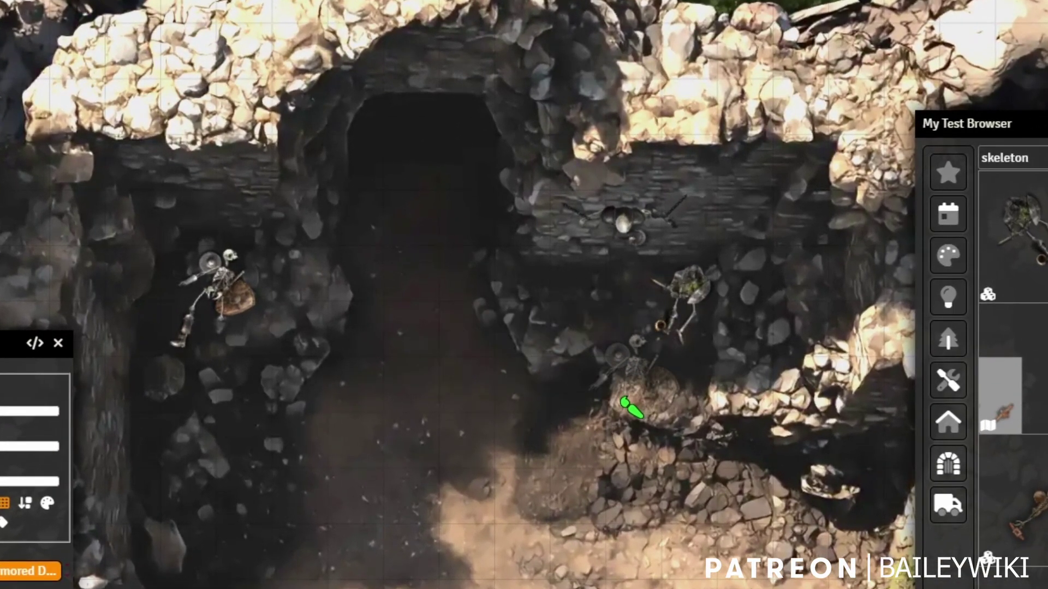
pyautogui.press('Escape')
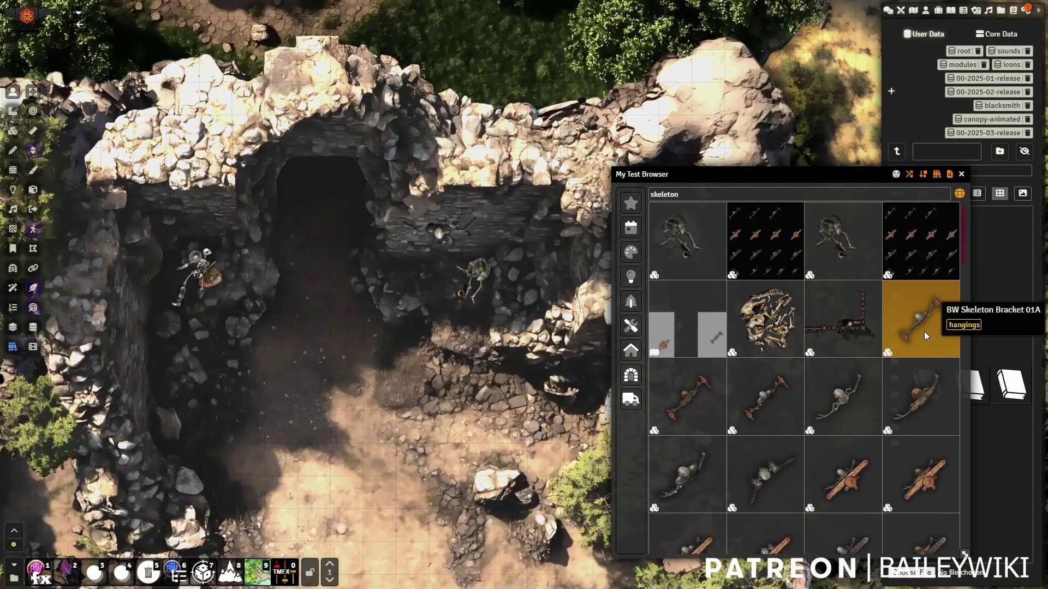
# Spawn the BW Skeleton Bracket 01A preset and place it upright along the ruins' west inner wall
pyautogui.click(924, 332)
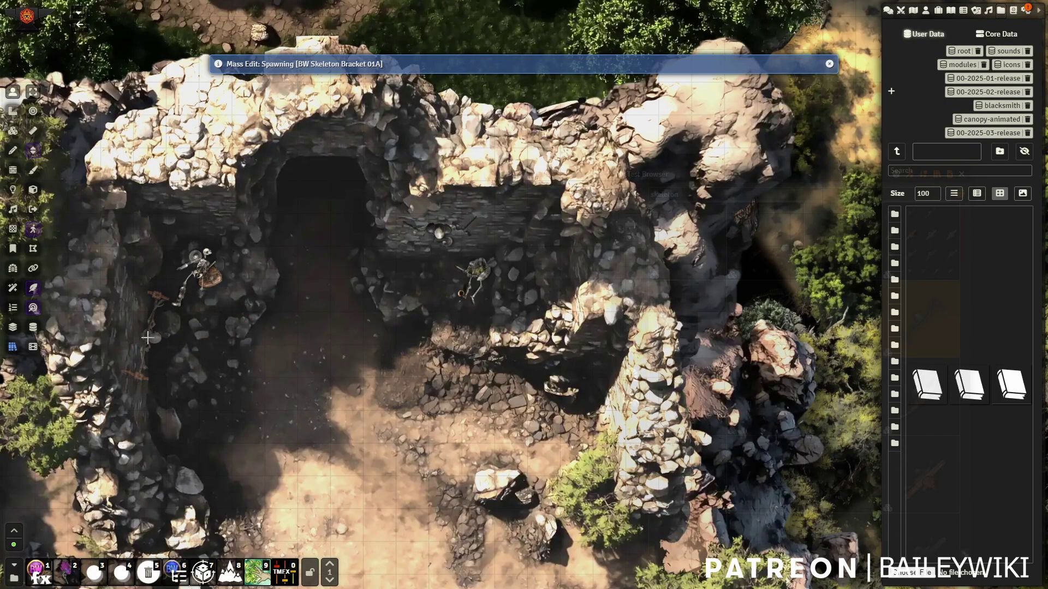
pyautogui.click(131, 325)
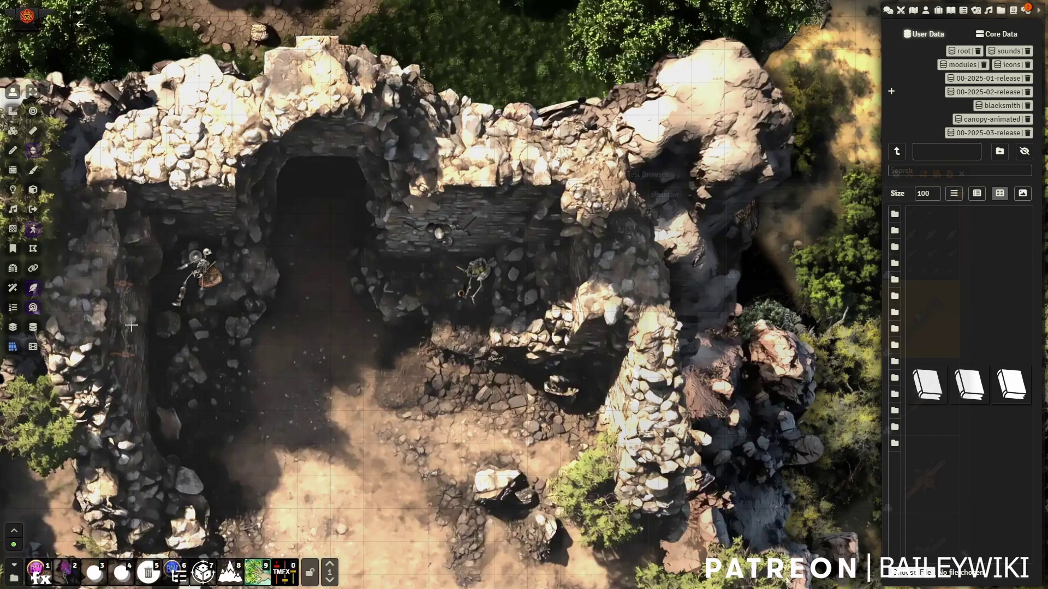
pyautogui.scroll(-1, 131, 326)
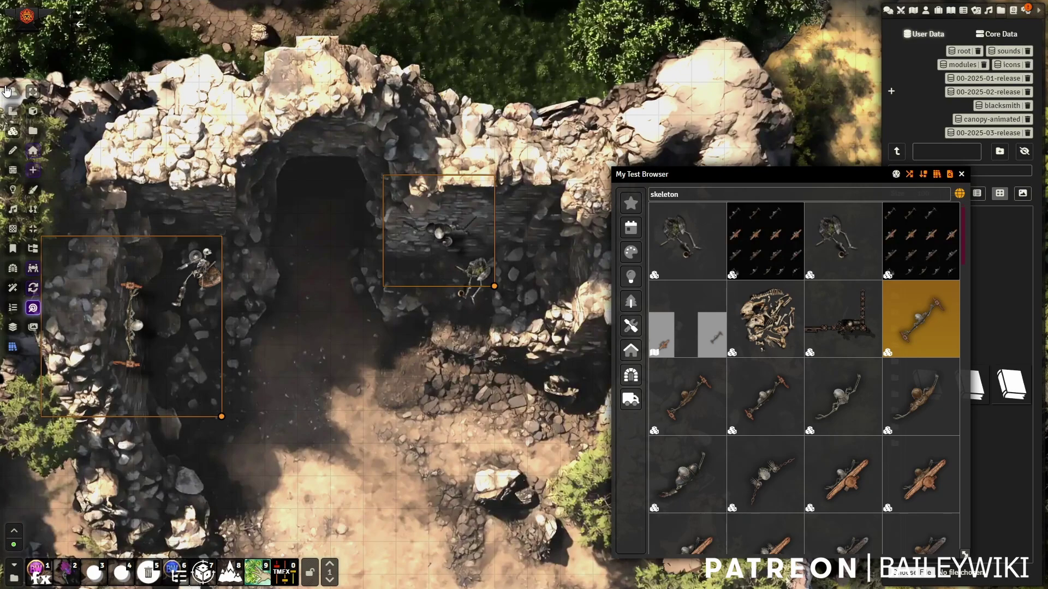
pyautogui.click(11, 96)
pyautogui.scroll(-5, 355, 303)
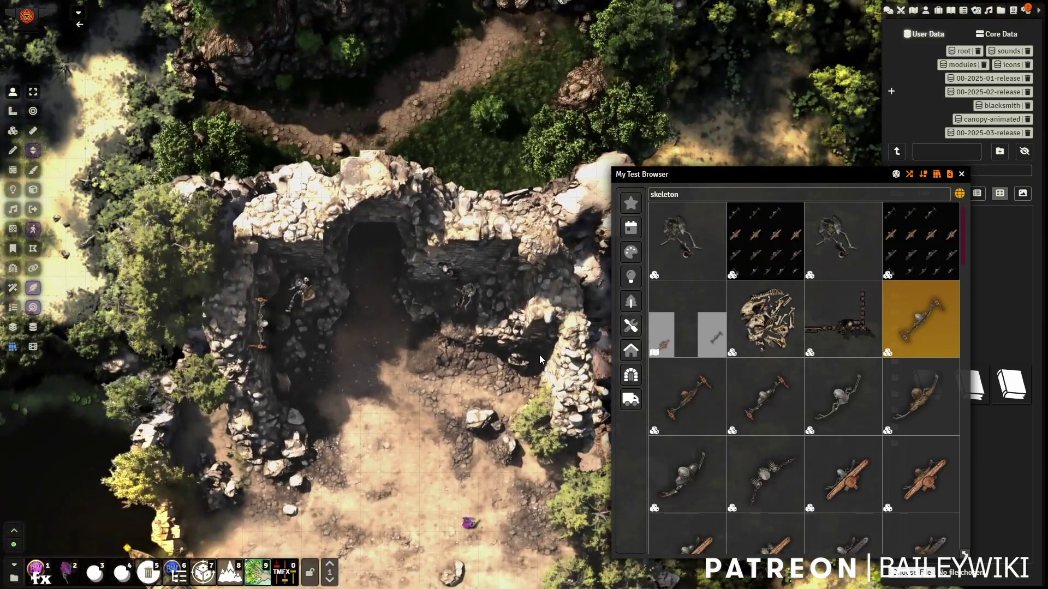
# Search the preset browser for "banner" and spawn bw_fabric_banner_01a_animated.webm on the ruins' back wall east of the archway
pyautogui.scroll(3, 540, 355)
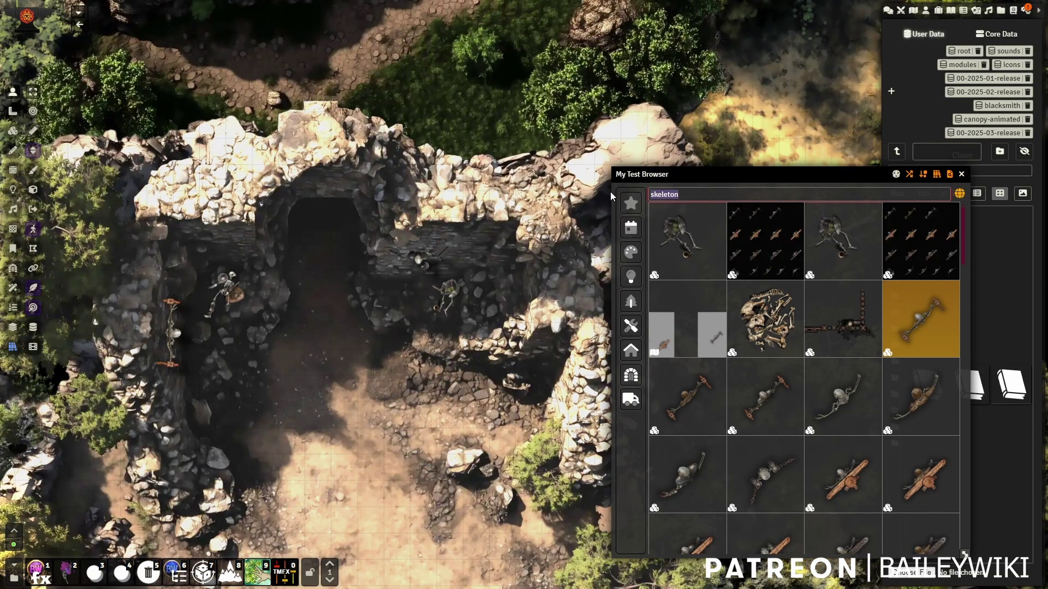
pyautogui.write('banner')
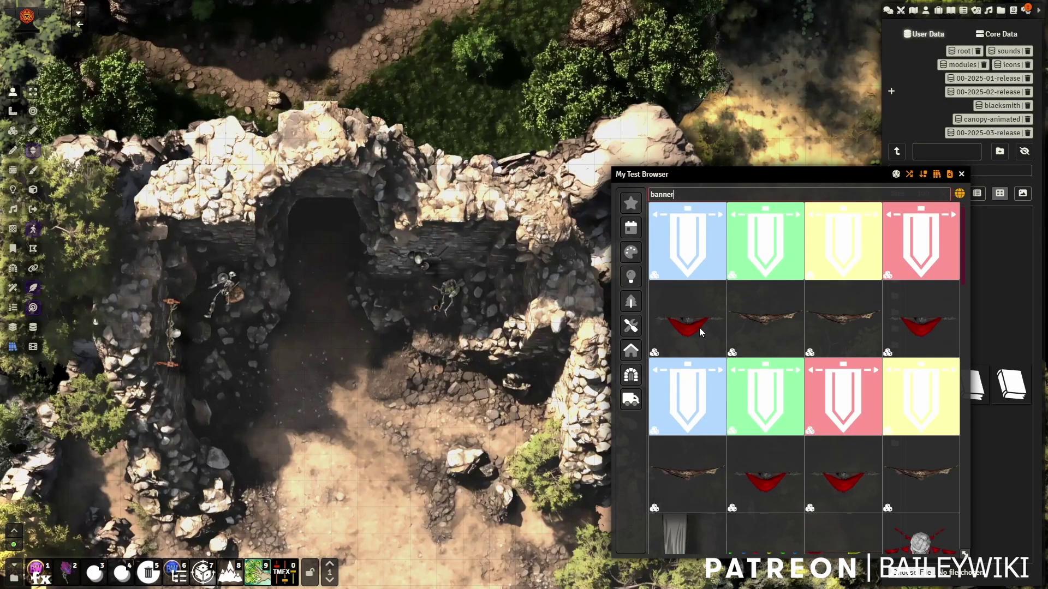
pyautogui.scroll(-5, 780, 445)
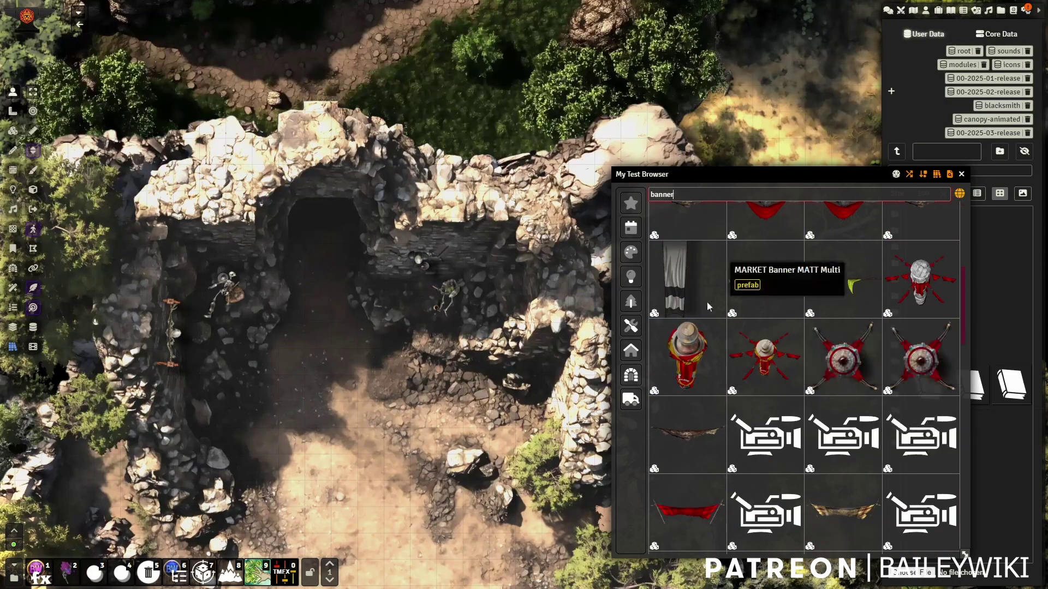
pyautogui.scroll(-3, 774, 431)
pyautogui.moveTo(777, 264)
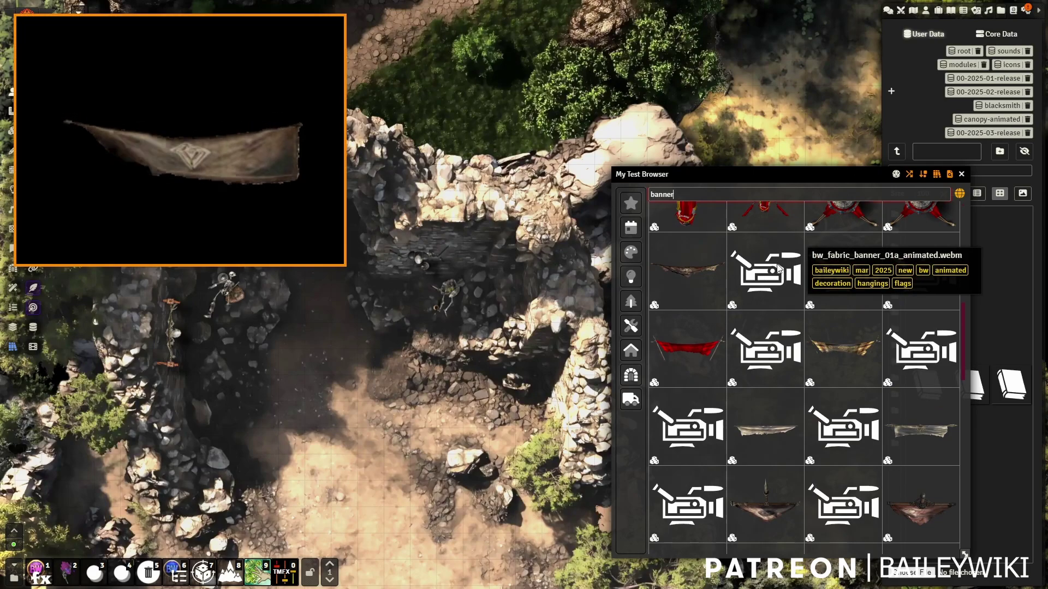
pyautogui.click(777, 264)
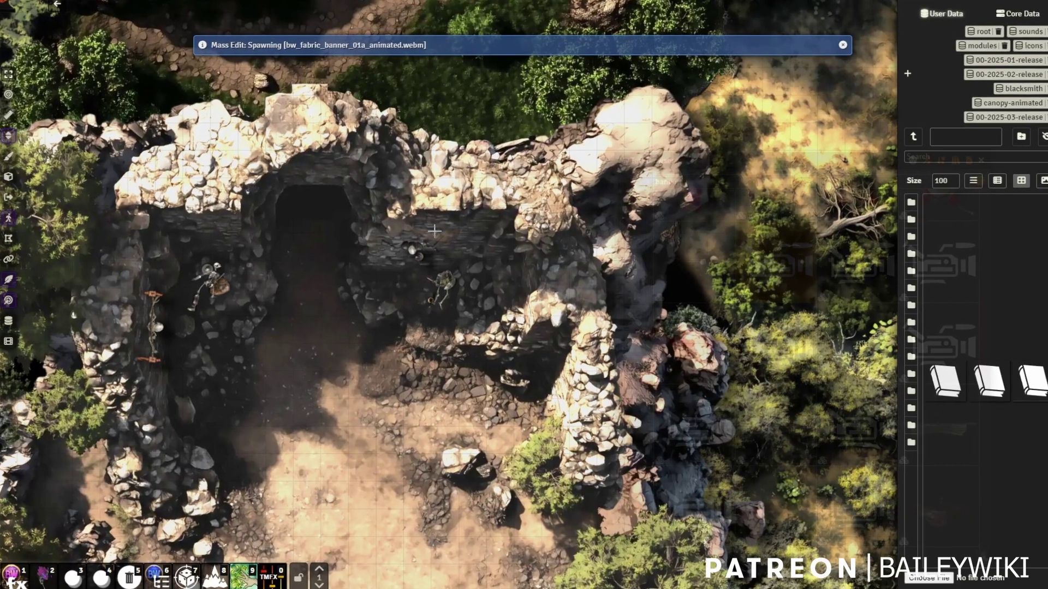
pyautogui.click(445, 242)
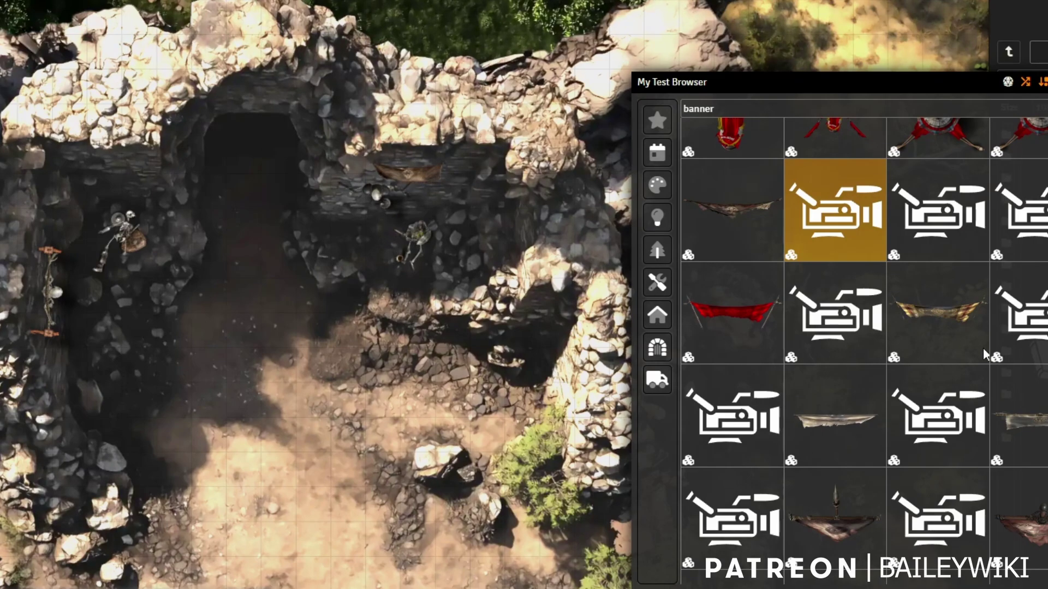
# Spawn the next animated fabric banner on the back wall west of the archway, select both banner tiles, and return to token controls
pyautogui.moveTo(944, 221)
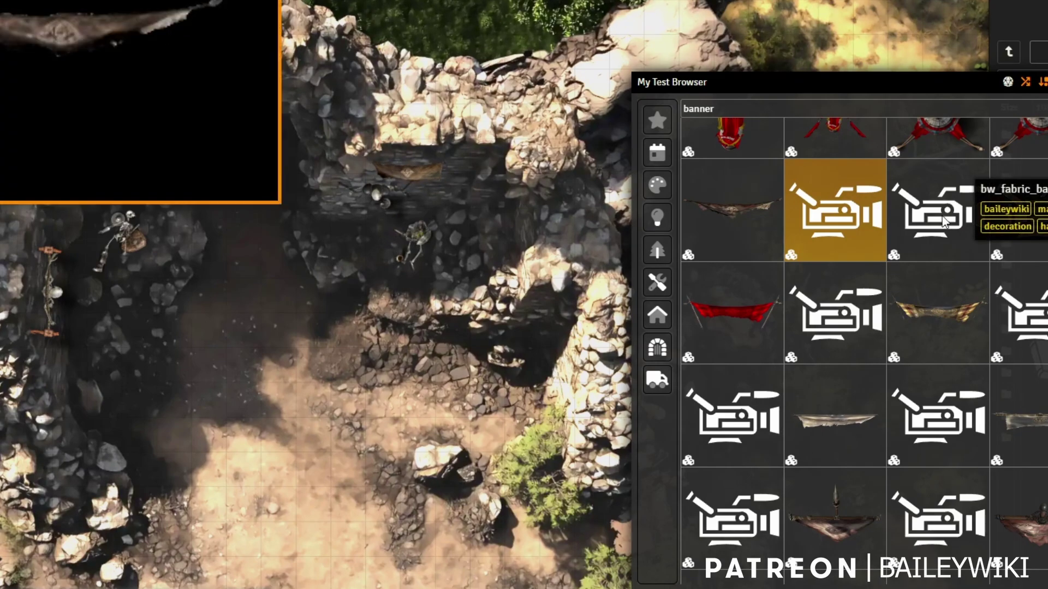
pyautogui.click(944, 221)
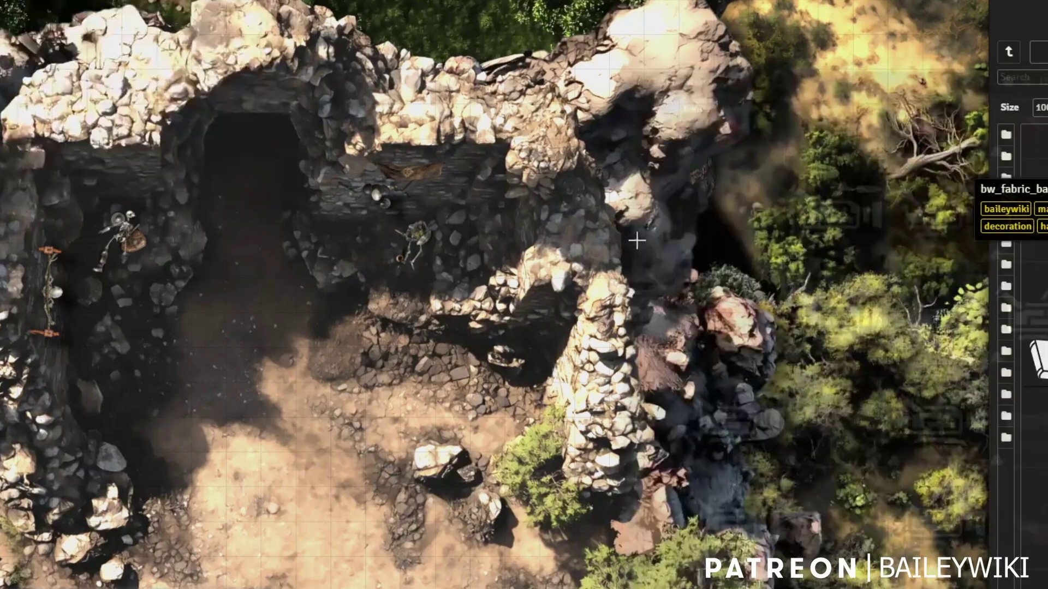
pyautogui.click(122, 177)
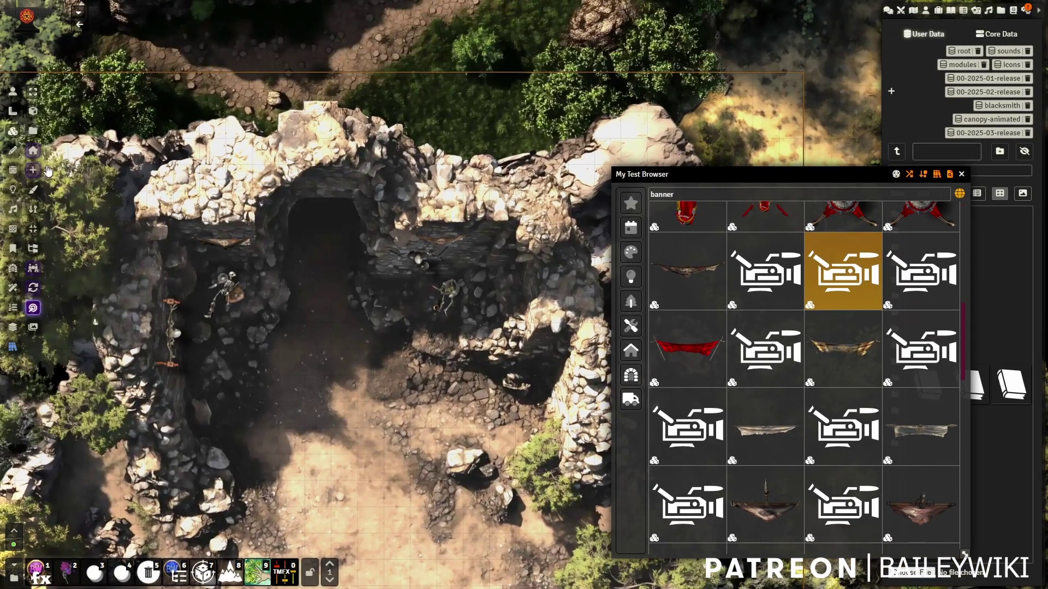
pyautogui.click(227, 246)
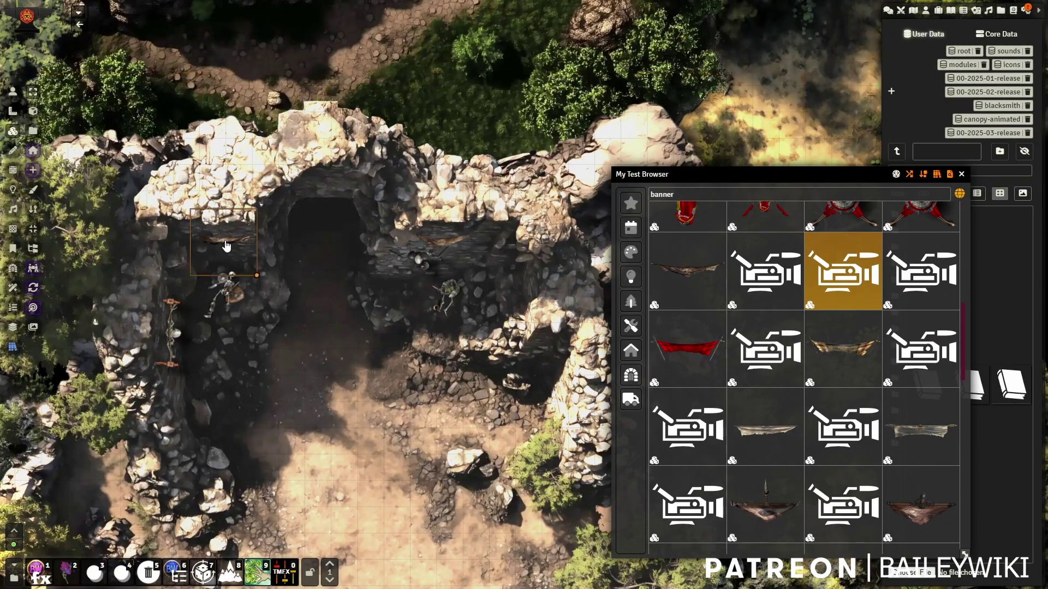
pyautogui.keyDown('shift'); pyautogui.click(441, 243); pyautogui.keyUp('shift')
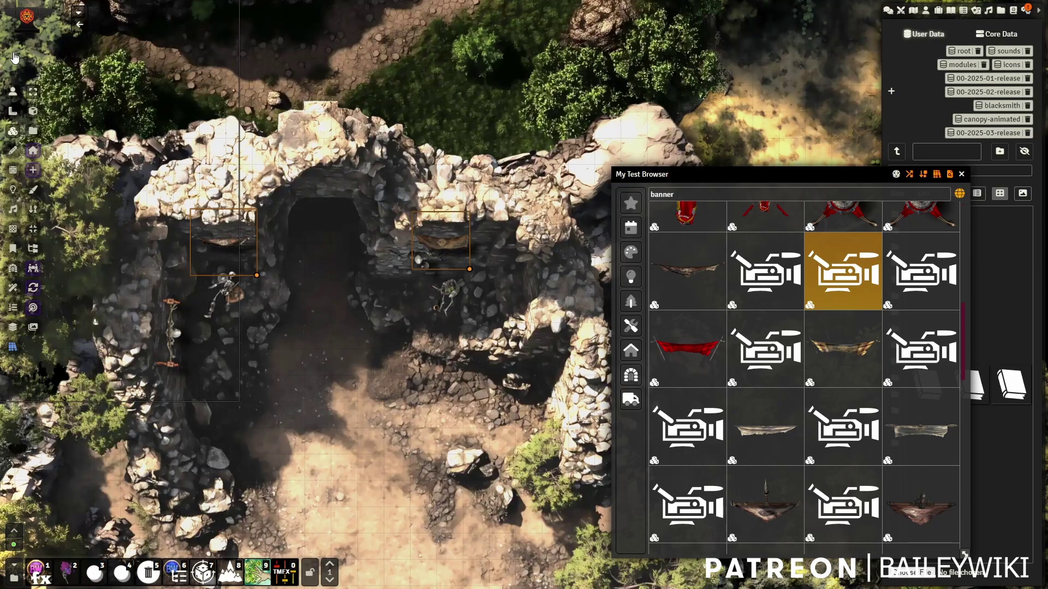
pyautogui.click(13, 92)
# Search the preset browser for "chest" and spawn bw_chest_trunk_wood_18.webp at an angle in the western part of the pond
pyautogui.scroll(-3, 274, 351)
pyautogui.scroll(-6, 274, 351)
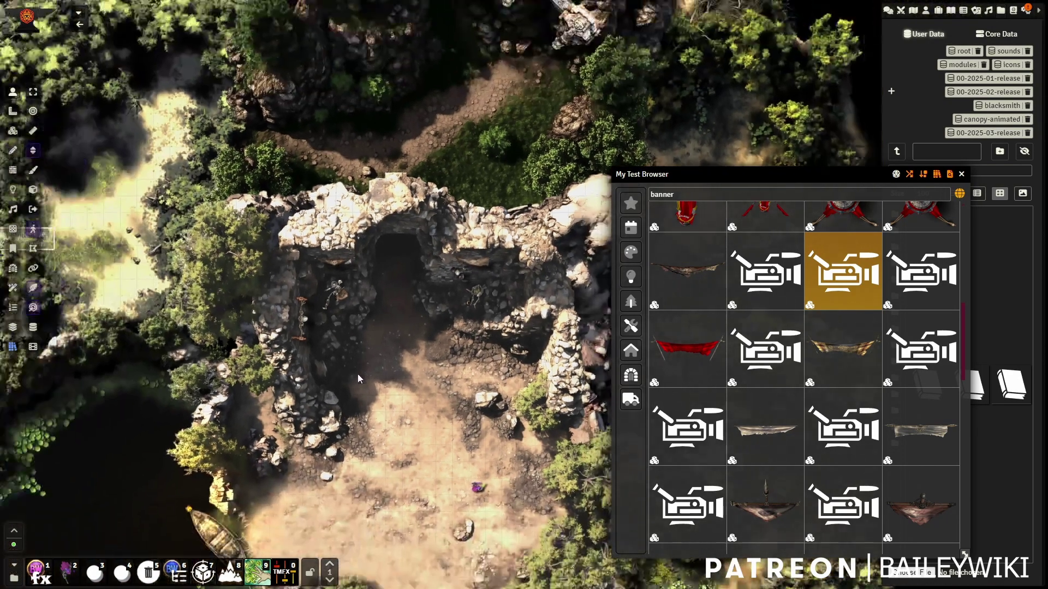
pyautogui.moveTo(426, 383); pyautogui.dragTo(418, 218)
pyautogui.moveTo(335, 254); pyautogui.dragTo(445, 252)
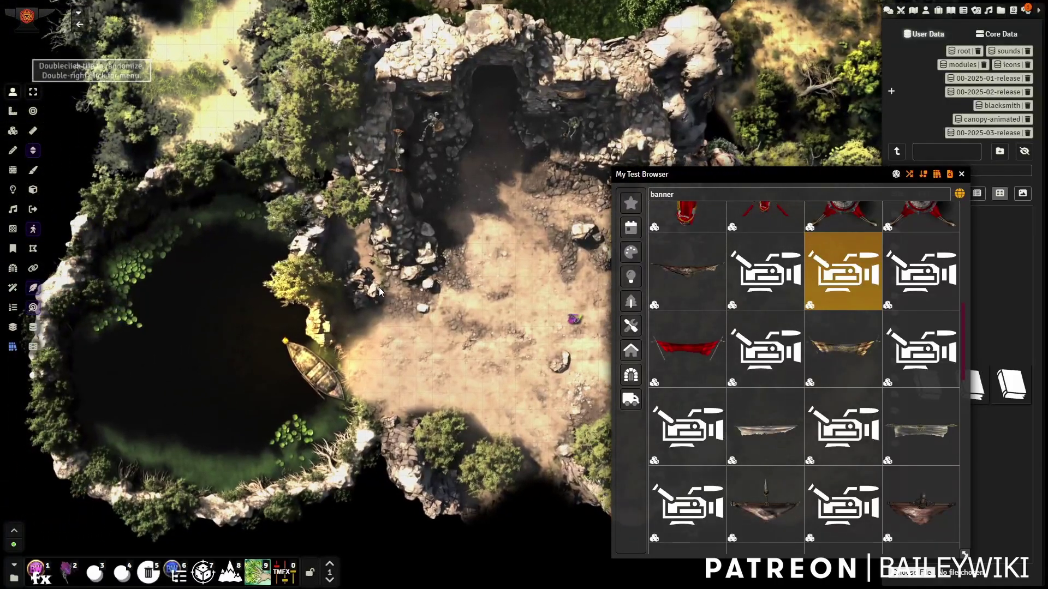
pyautogui.moveTo(200, 376); pyautogui.dragTo(349, 348)
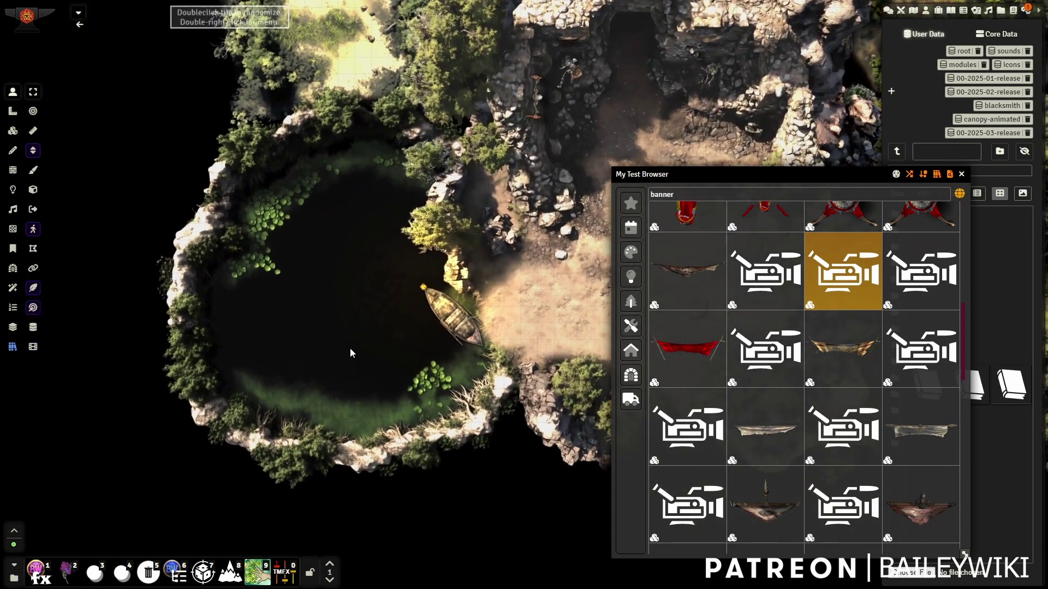
pyautogui.scroll(3, 391, 333)
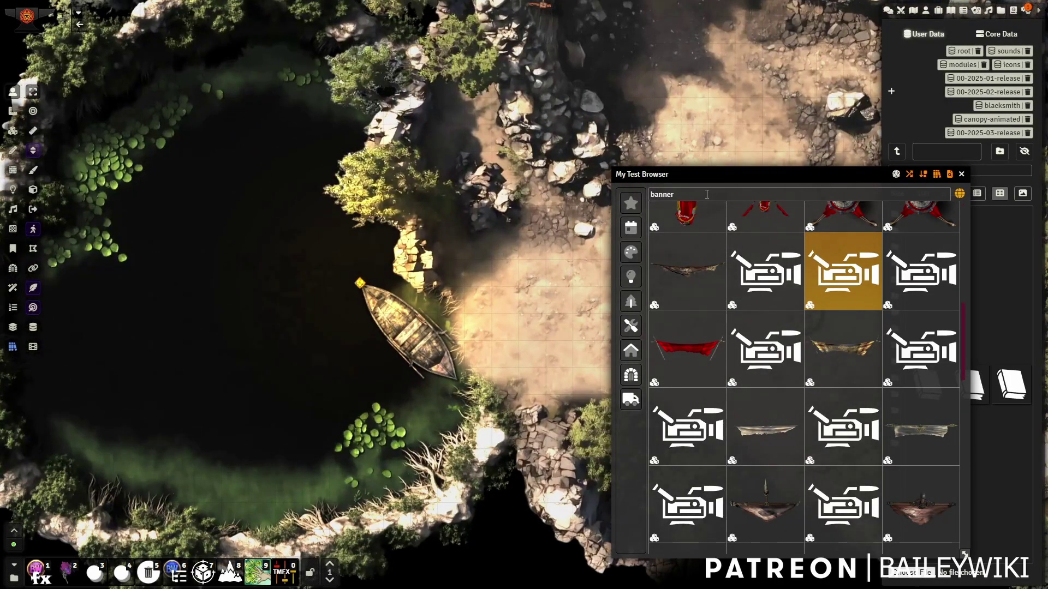
pyautogui.click(676, 194)
pyautogui.hotkey('ctrl', 'a')
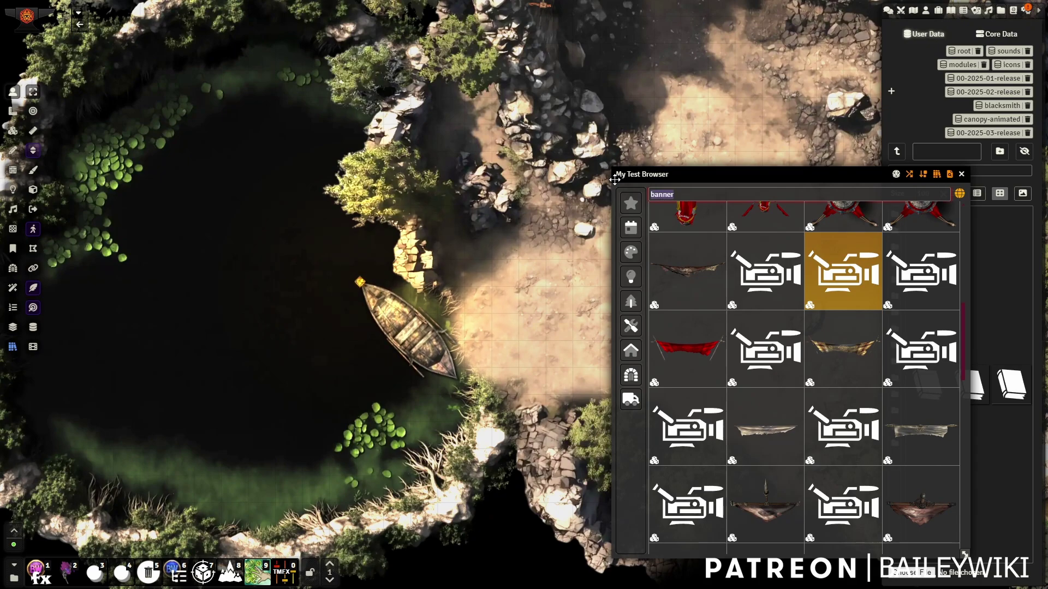
pyautogui.write('chest')
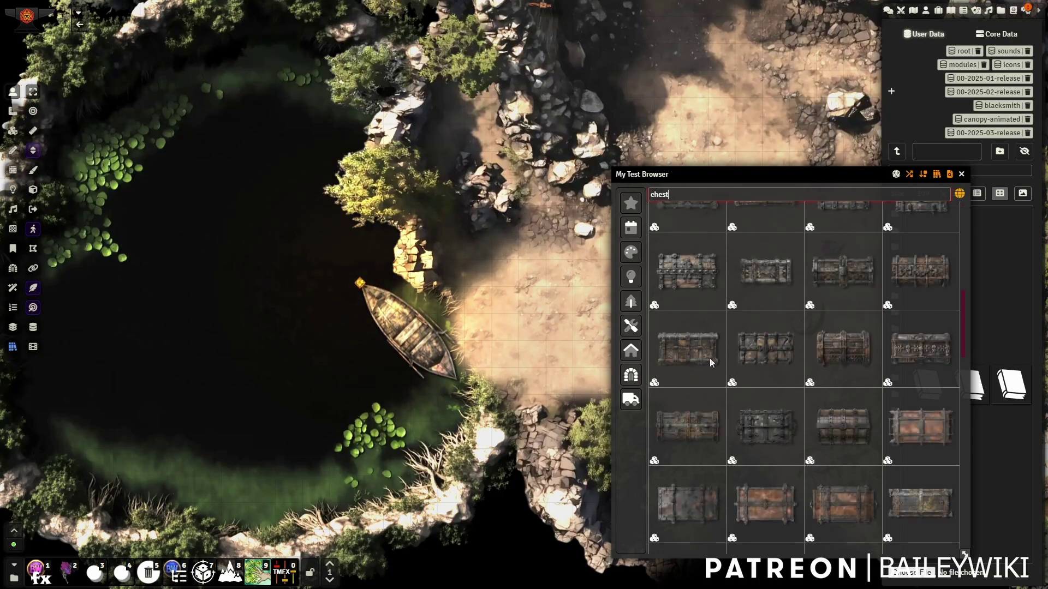
pyautogui.scroll(-4, 797, 408)
pyautogui.scroll(-3, 900, 345)
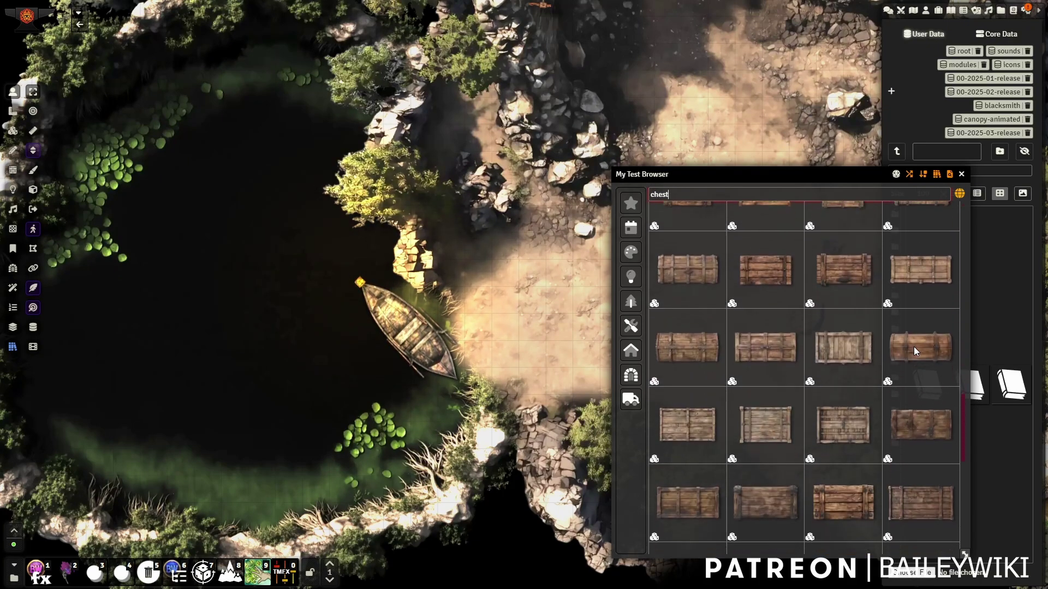
pyautogui.click(920, 356)
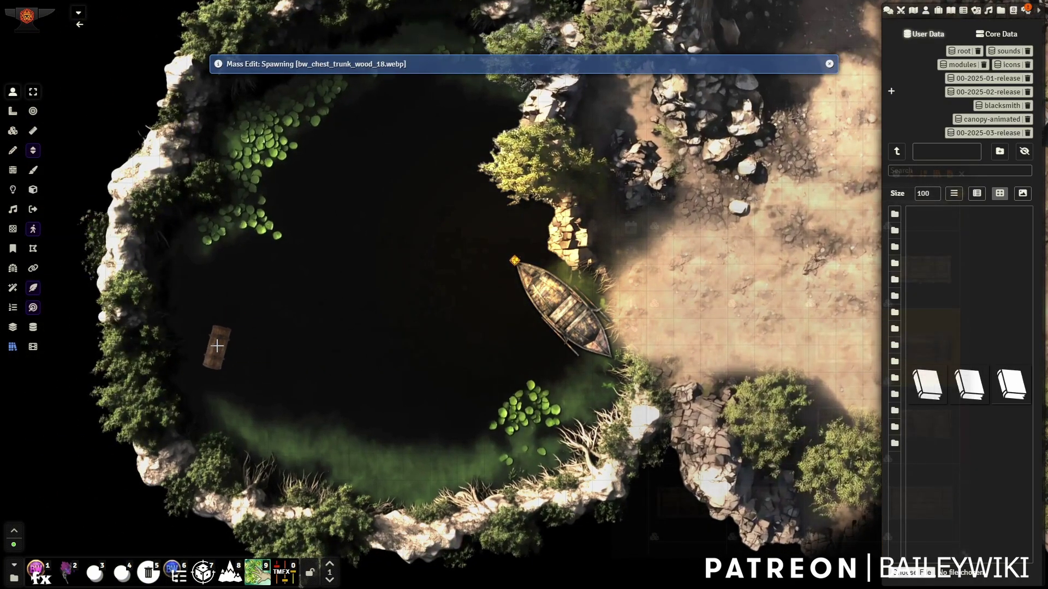
pyautogui.click(215, 340)
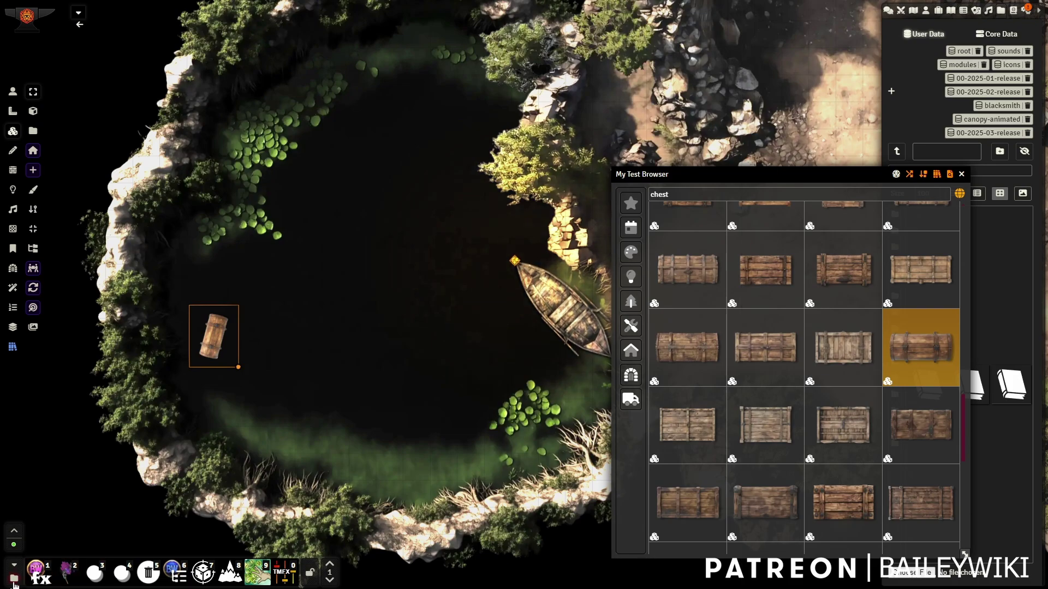
# Find the TMFX presets matching "wat" and apply BW Underwater Effect to the chest tile
pyautogui.click(36, 573)
pyautogui.click(509, 181)
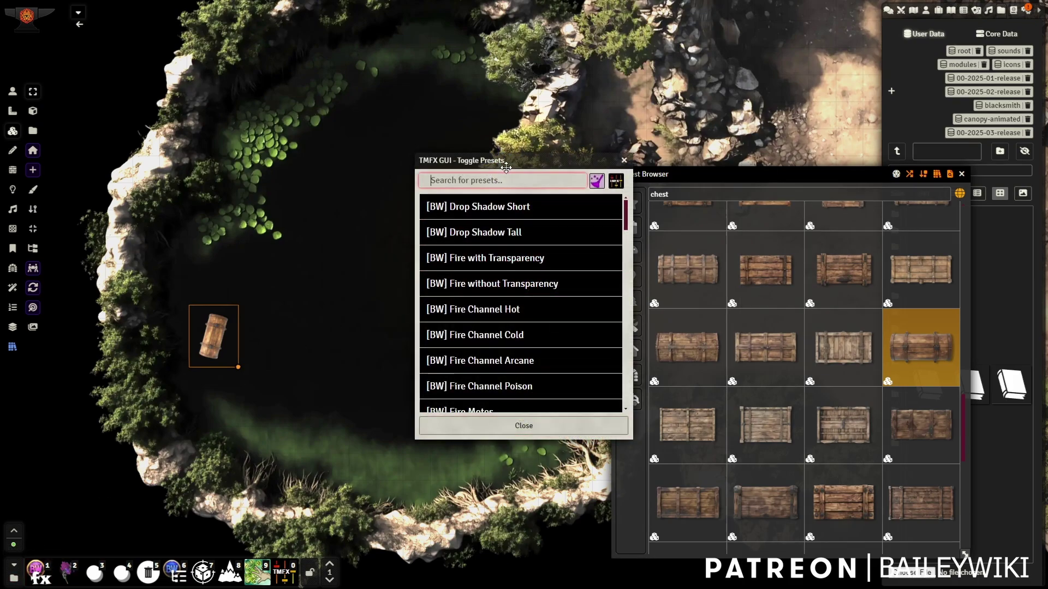
pyautogui.write('wat')
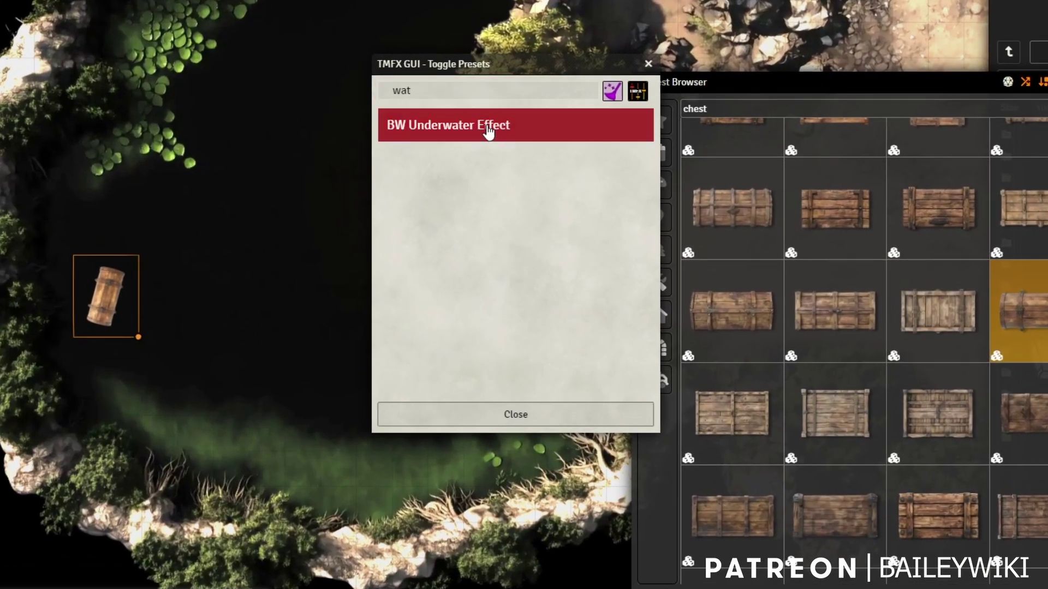
pyautogui.click(489, 132)
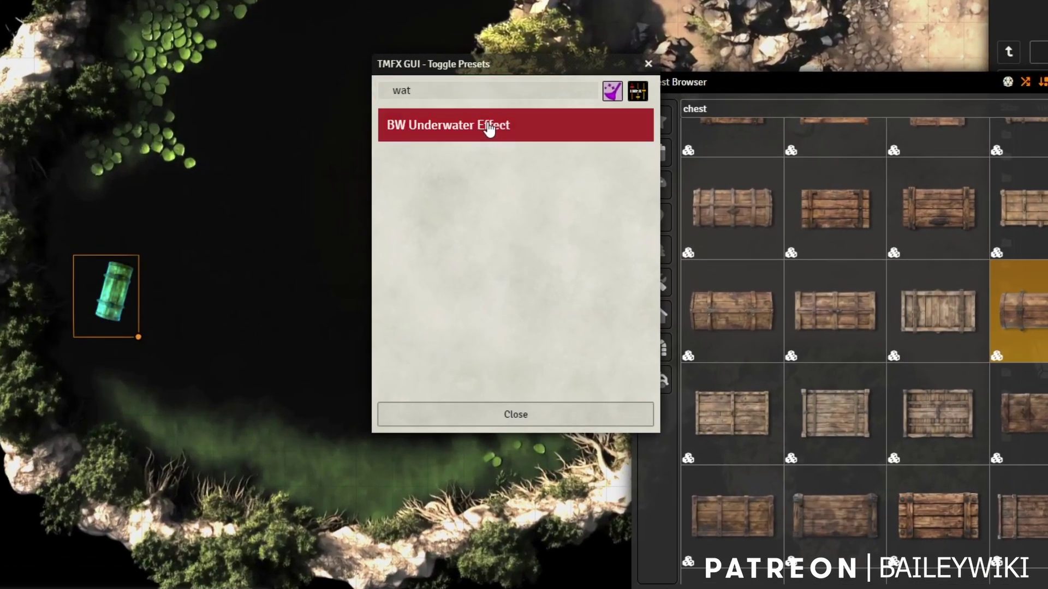
pyautogui.click(649, 64)
# Try to apply a tile opacity of 0.15 to the chest
pyautogui.doubleClick(123, 288)
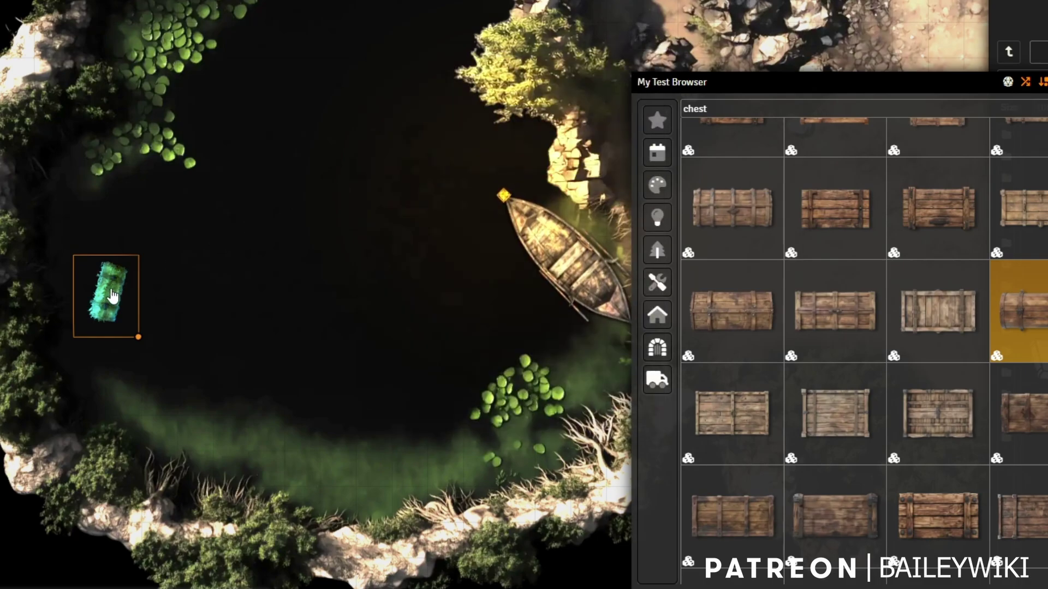
pyautogui.click(590, 371)
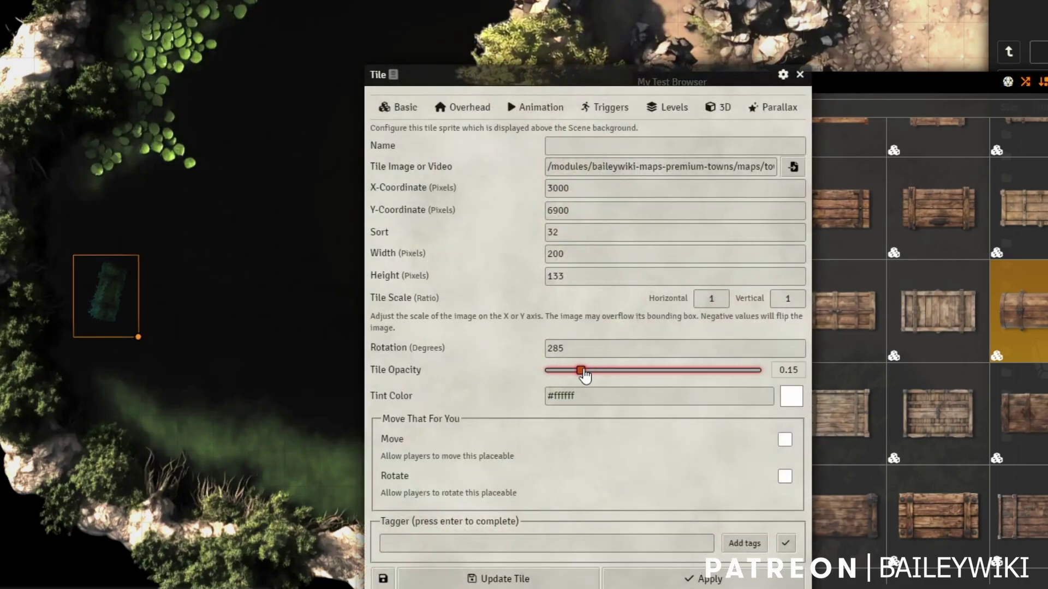
pyautogui.moveTo(59, 435); pyautogui.dragTo(193, 452)
pyautogui.scroll(10, 218, 410)
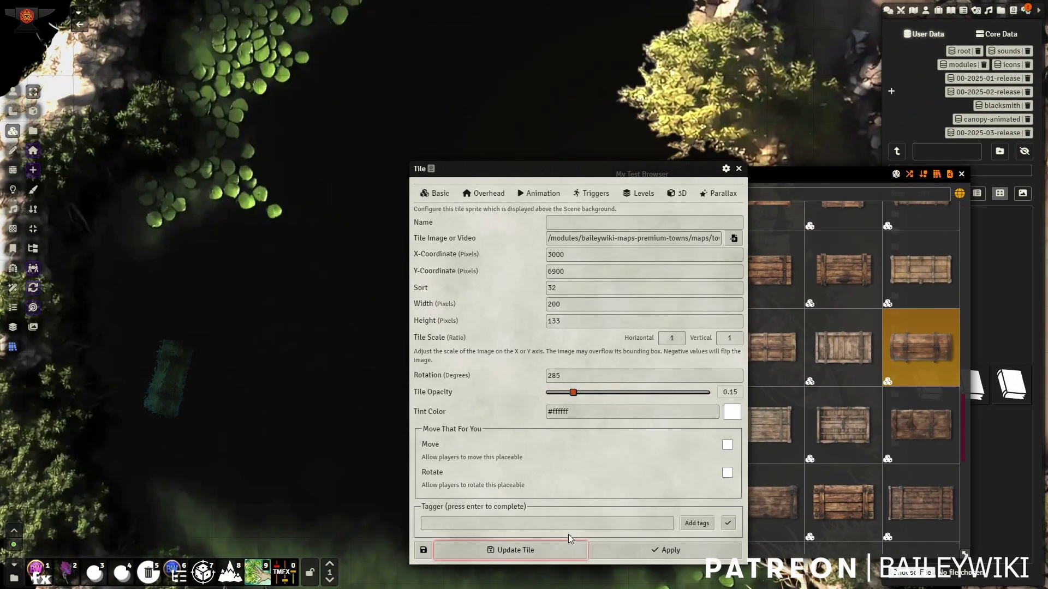
pyautogui.click(687, 551)
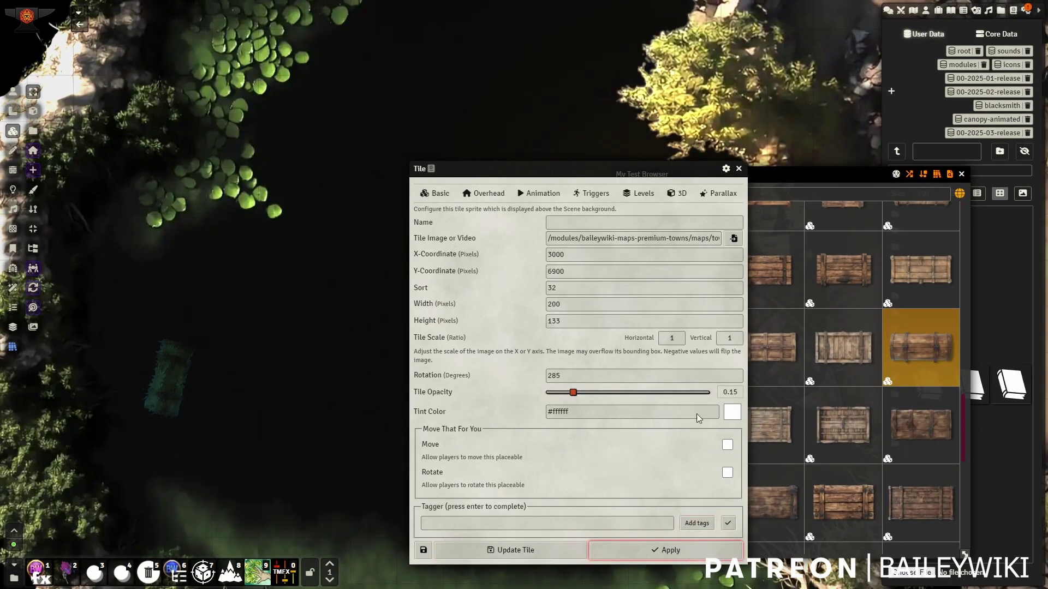
pyautogui.click(739, 169)
# Reopen the chest tile's configuration, set its opacity to 0.15, and update the tile
pyautogui.click(161, 394)
pyautogui.doubleClick(161, 394)
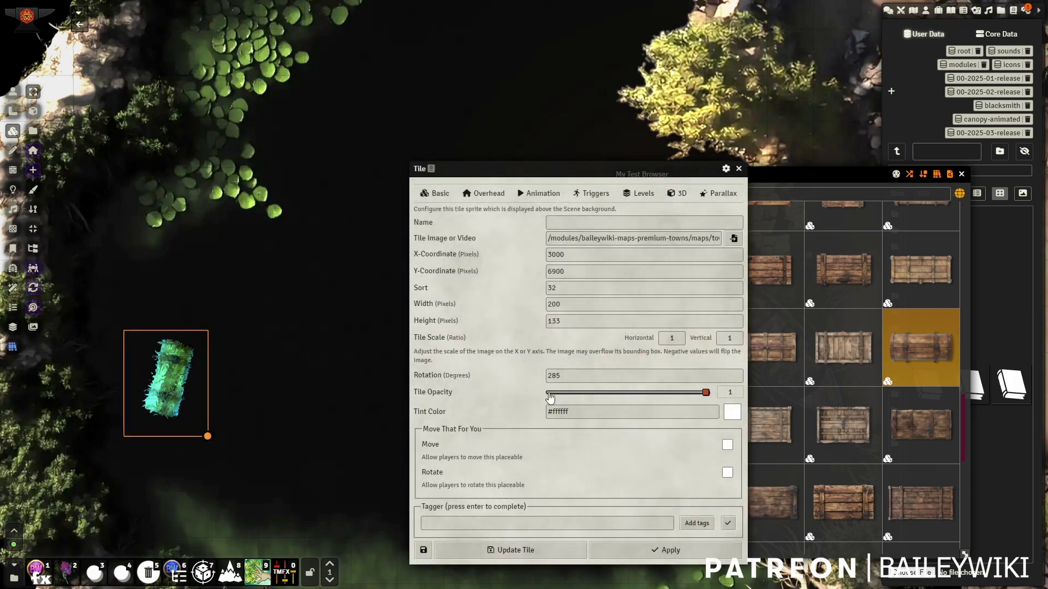
pyautogui.click(597, 392)
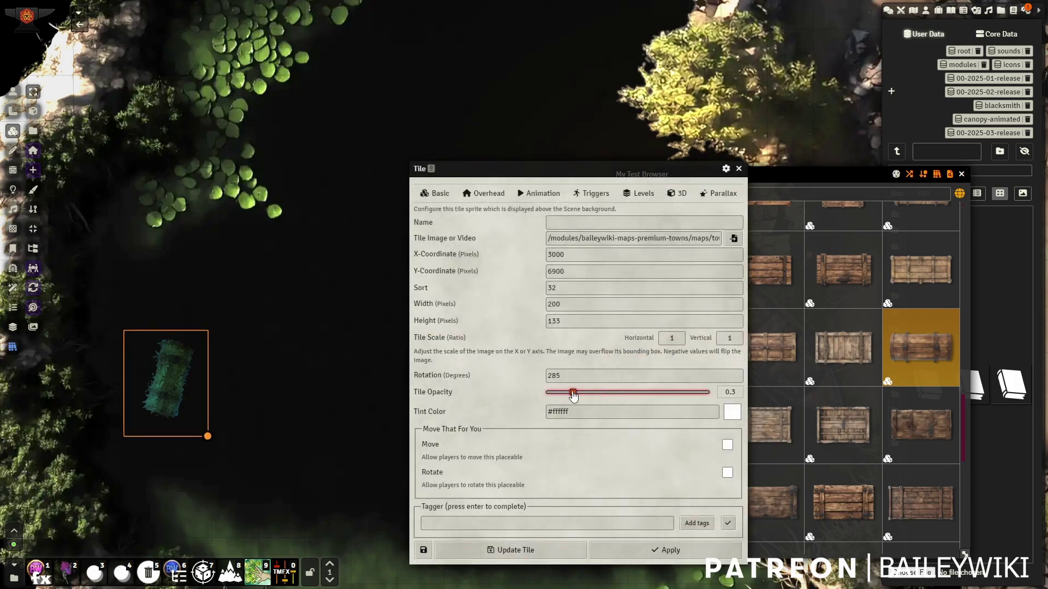
pyautogui.moveTo(572, 396); pyautogui.dragTo(573, 397)
pyautogui.click(532, 550)
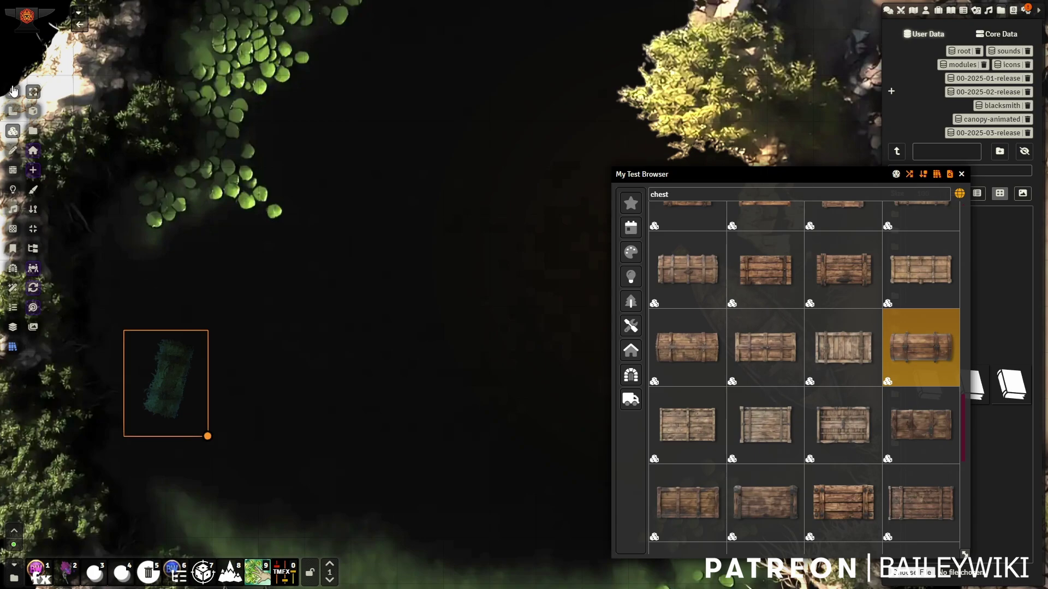
# Activate the chest tile's trigger, set it to fire on Click for anyone, and raise its chance to trigger
pyautogui.doubleClick(169, 387)
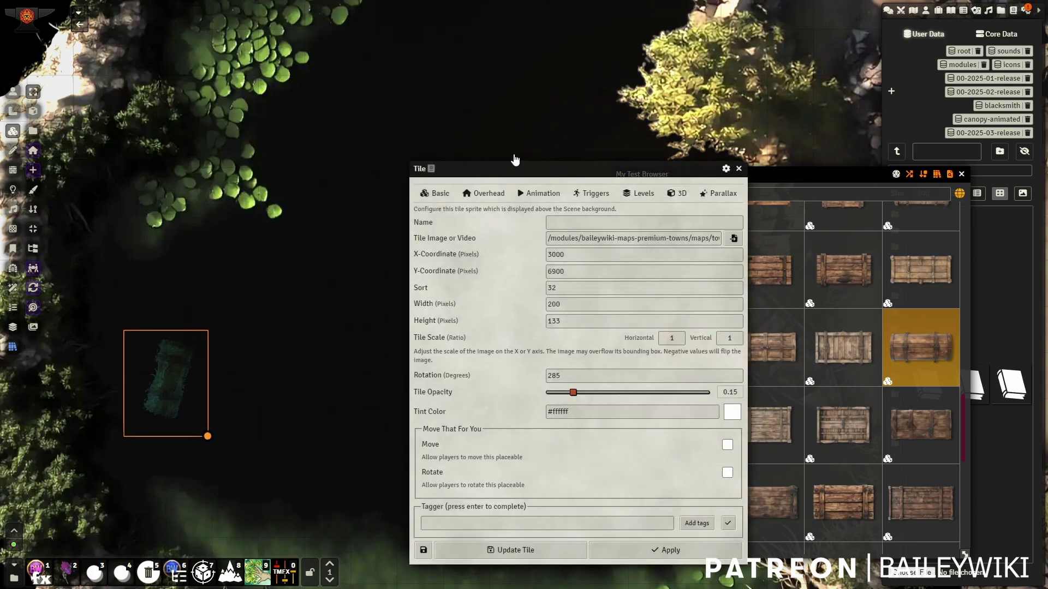
pyautogui.click(601, 200)
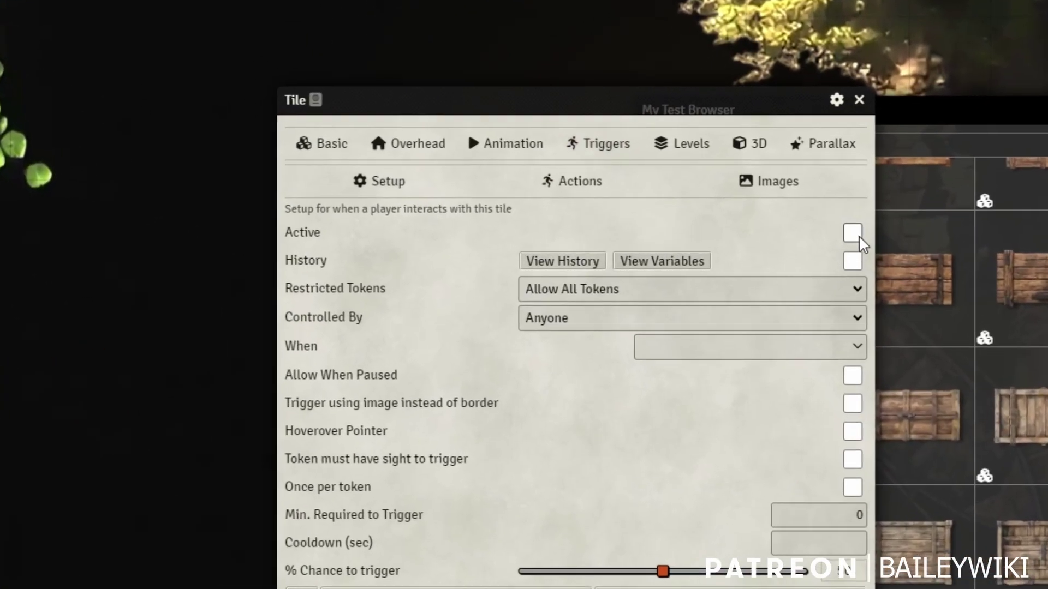
pyautogui.click(735, 244)
pyautogui.click(610, 322)
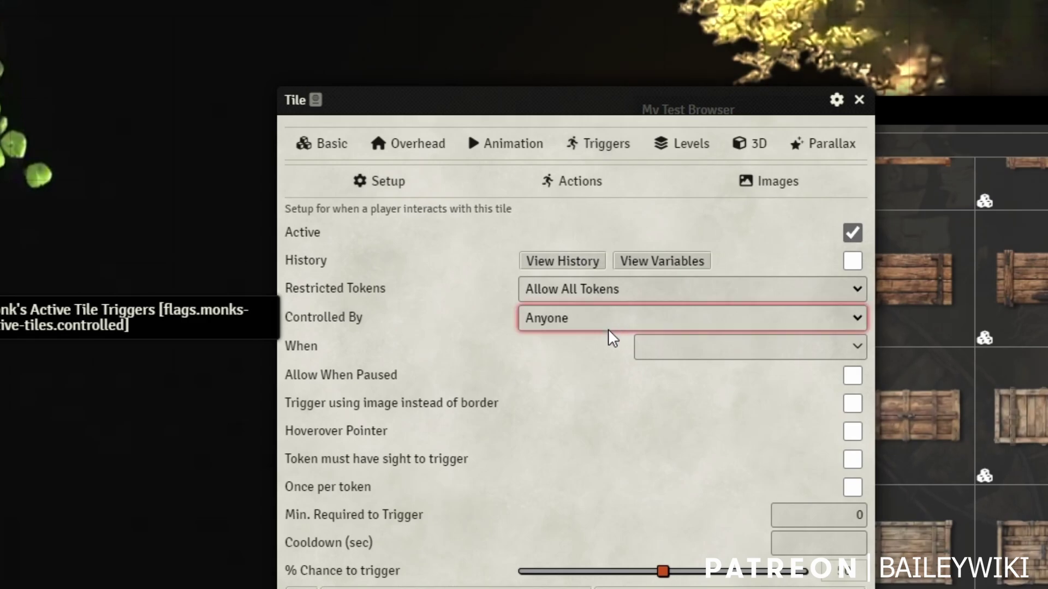
pyautogui.click(729, 345)
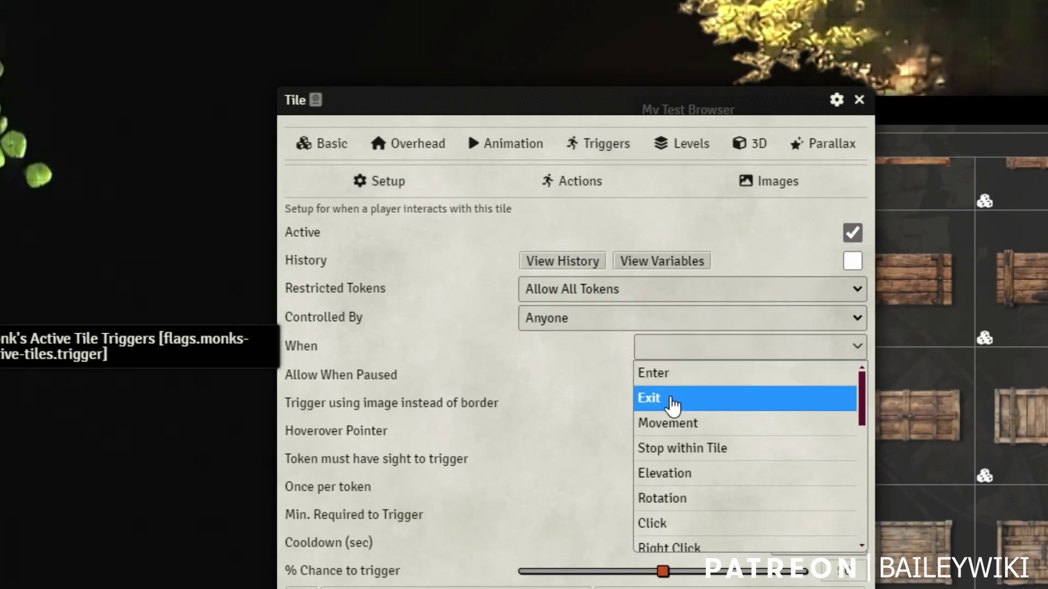
pyautogui.click(650, 523)
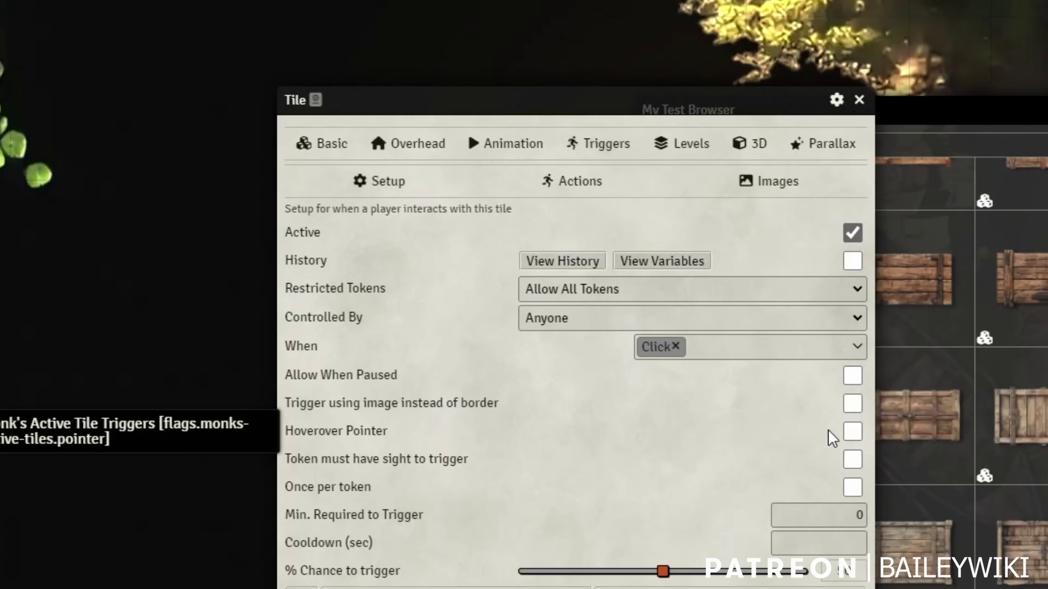
pyautogui.moveTo(663, 571); pyautogui.dragTo(802, 572)
# Add a Send Notification action reading "MATT-enabled. Double-click to configure" to the chest's trigger and update the tile
pyautogui.click(570, 184)
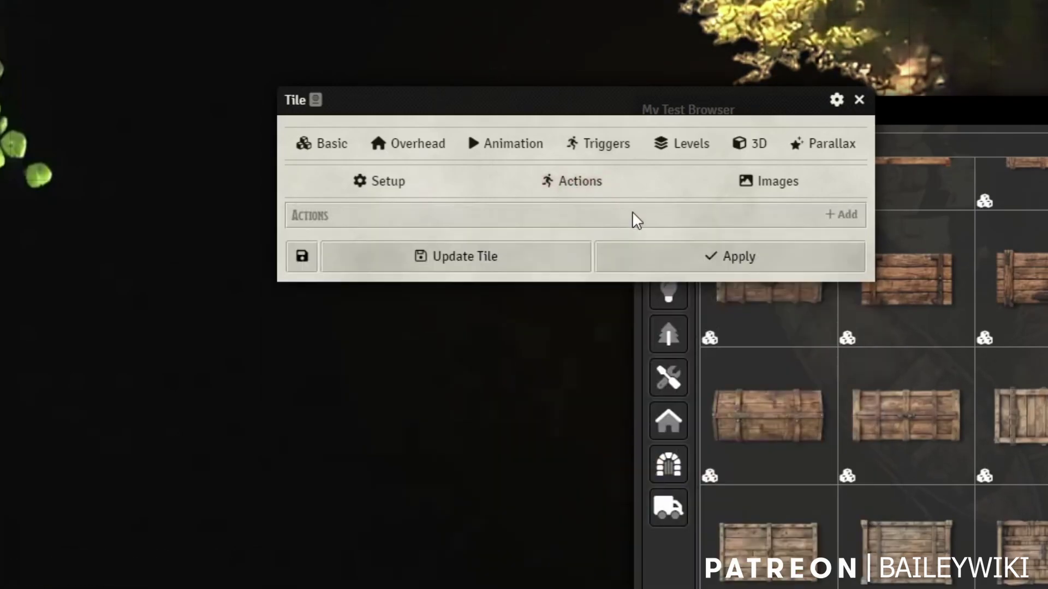
pyautogui.click(843, 216)
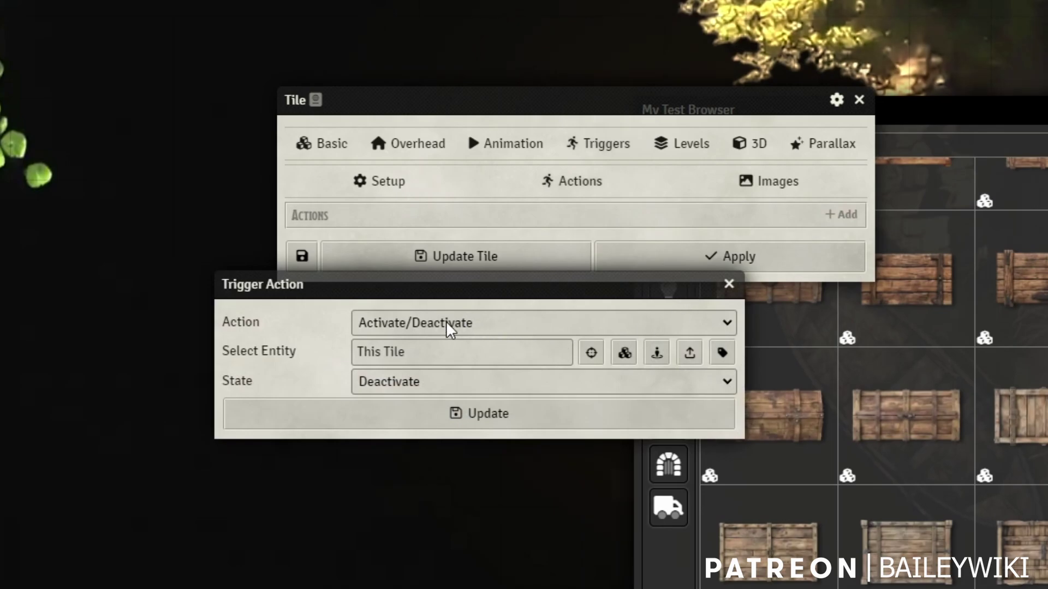
pyautogui.click(446, 320)
pyautogui.click(473, 484)
pyautogui.click(459, 350)
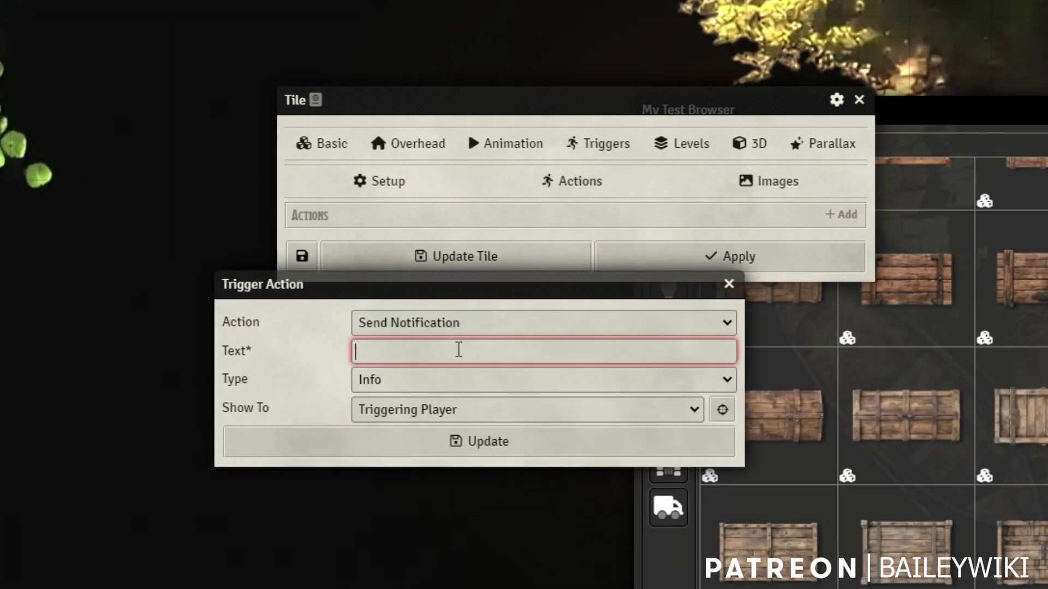
pyautogui.write('MATT')
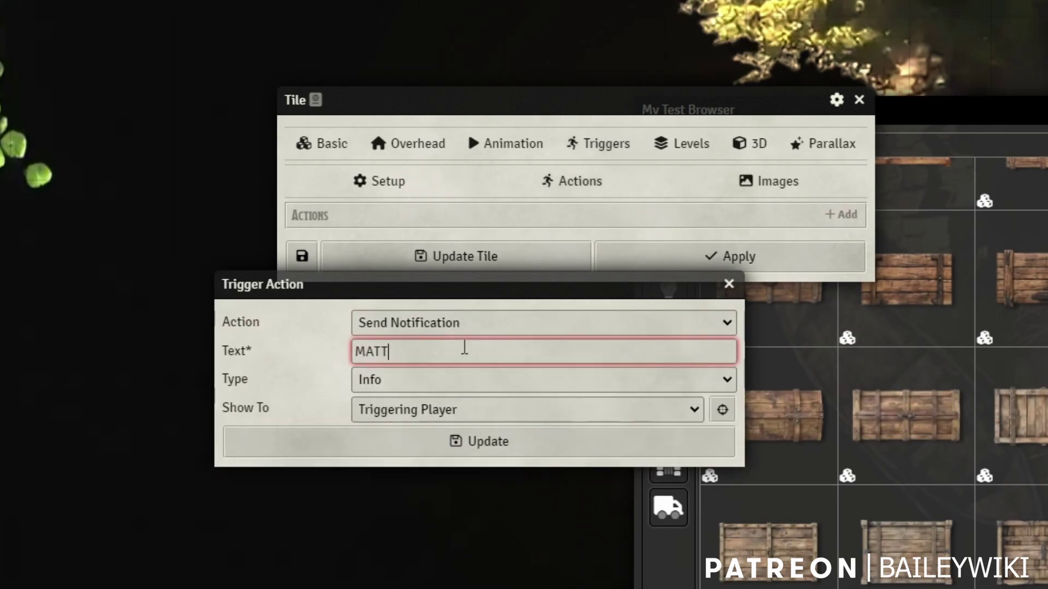
pyautogui.write('-enabled.')
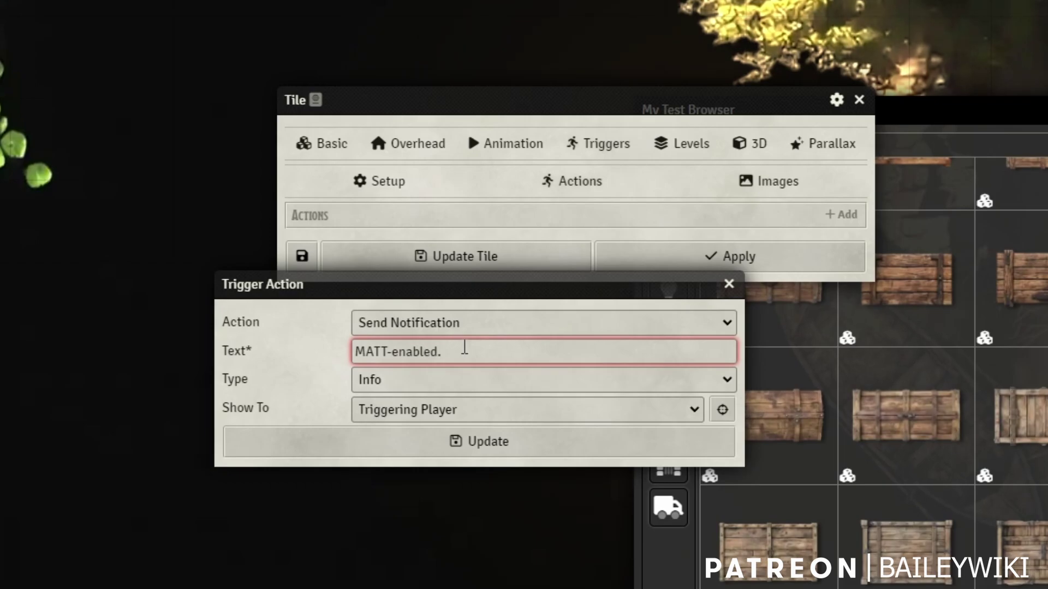
pyautogui.write(' Double-click to configure')
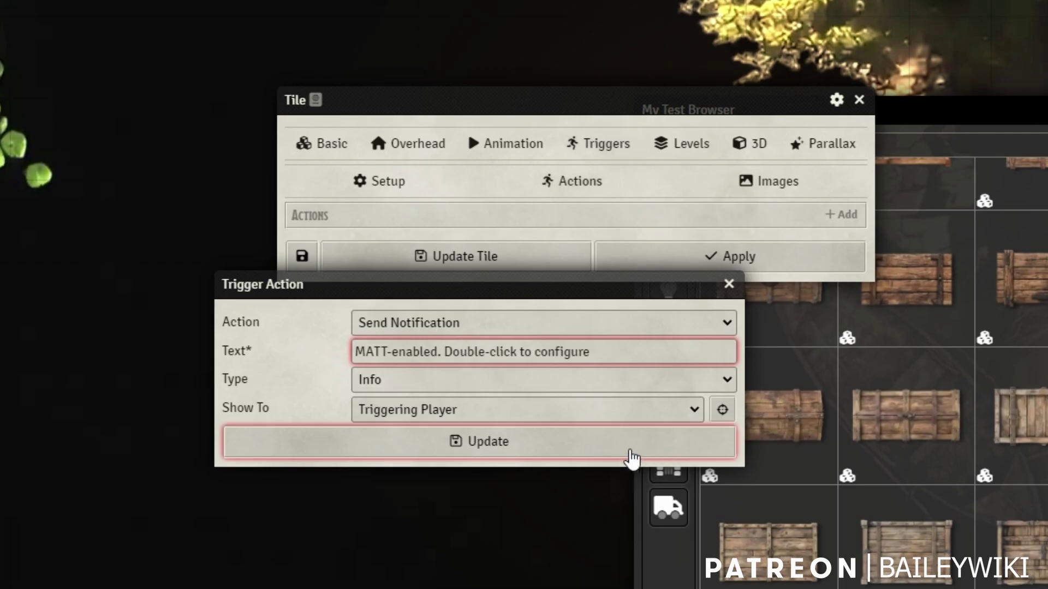
pyautogui.click(599, 453)
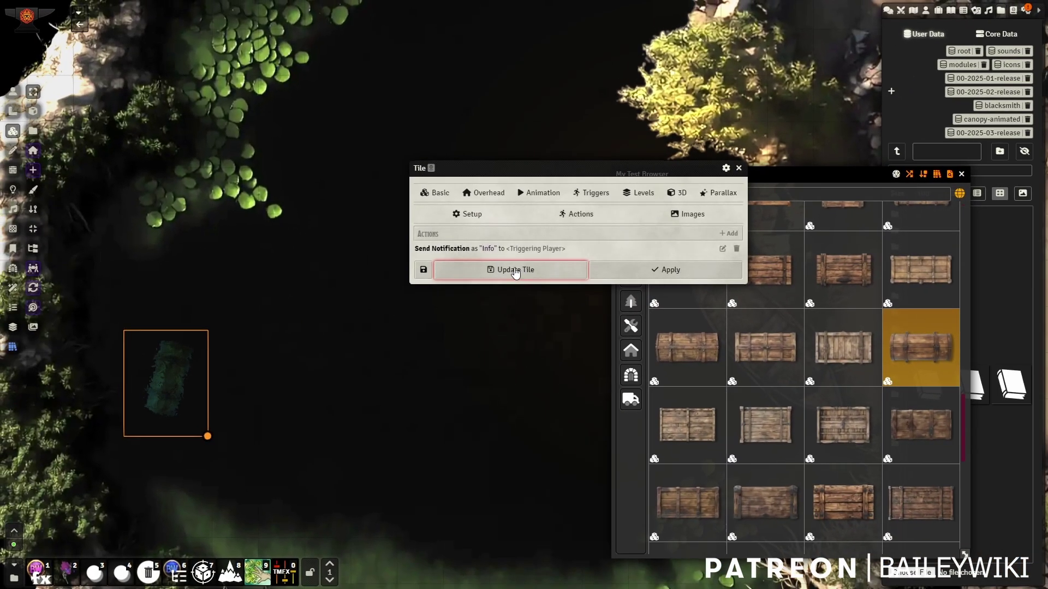
pyautogui.click(456, 257)
# Test the underwater chest's trigger with the token controls, return to tile editing, and close the preset browser
pyautogui.click(11, 93)
pyautogui.click(174, 379)
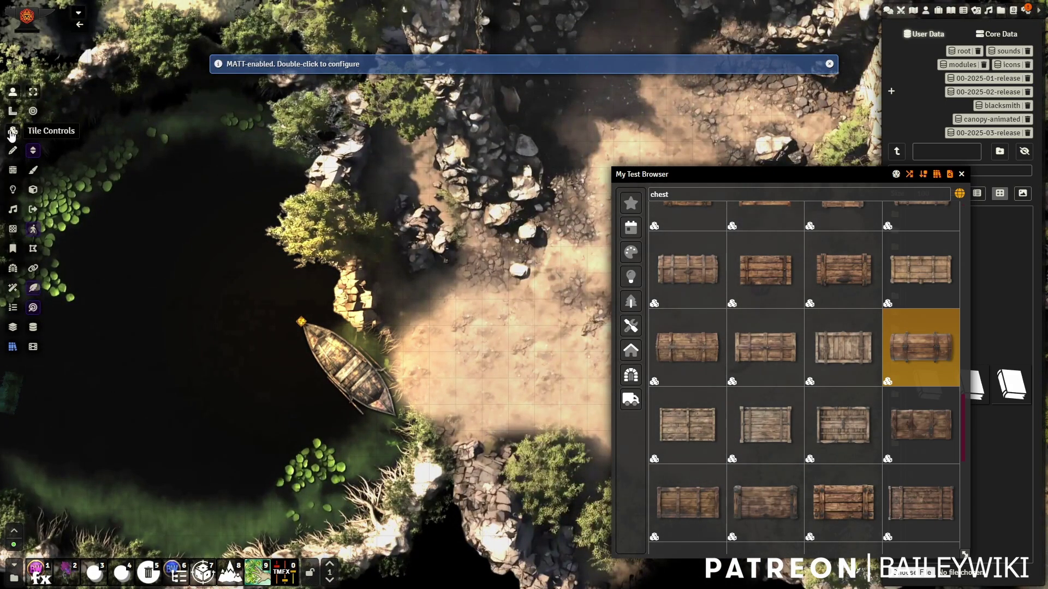
pyautogui.click(12, 133)
pyautogui.click(962, 174)
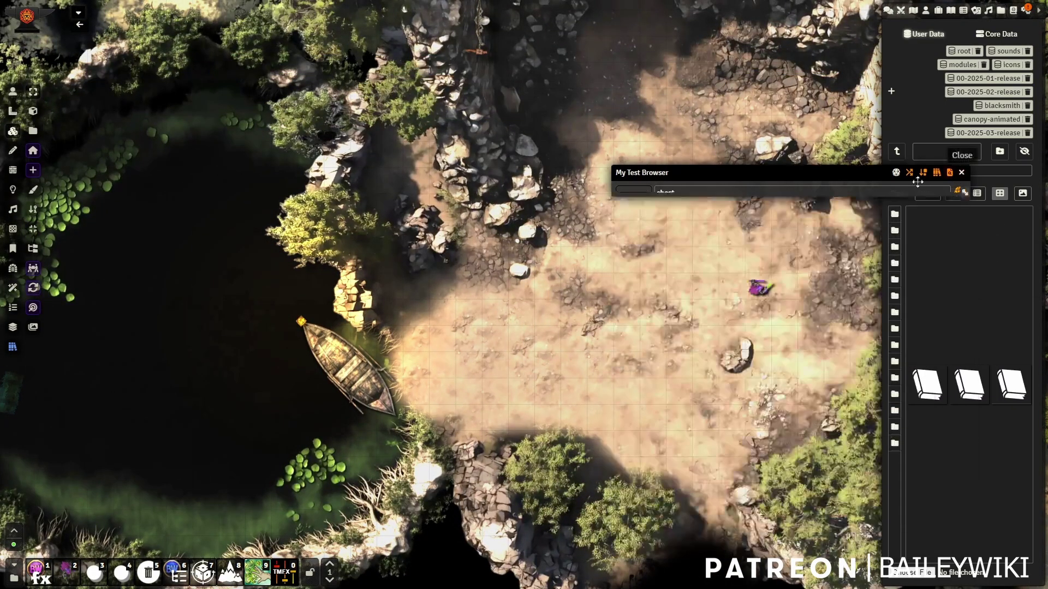
# Reopen the preset browser and search for "torch"
pyautogui.scroll(-5, 508, 363)
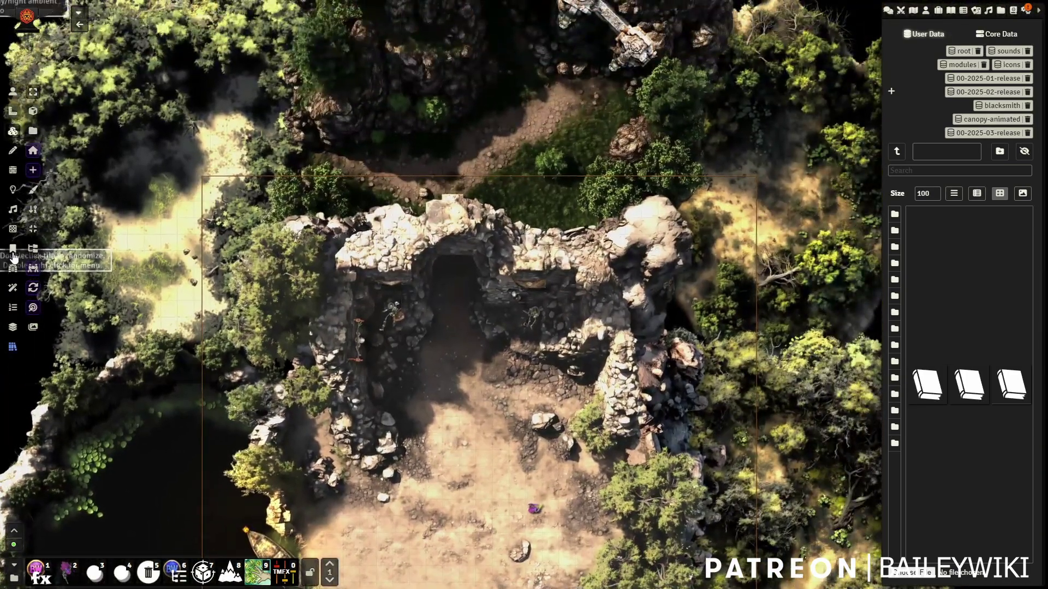
pyautogui.click(172, 574)
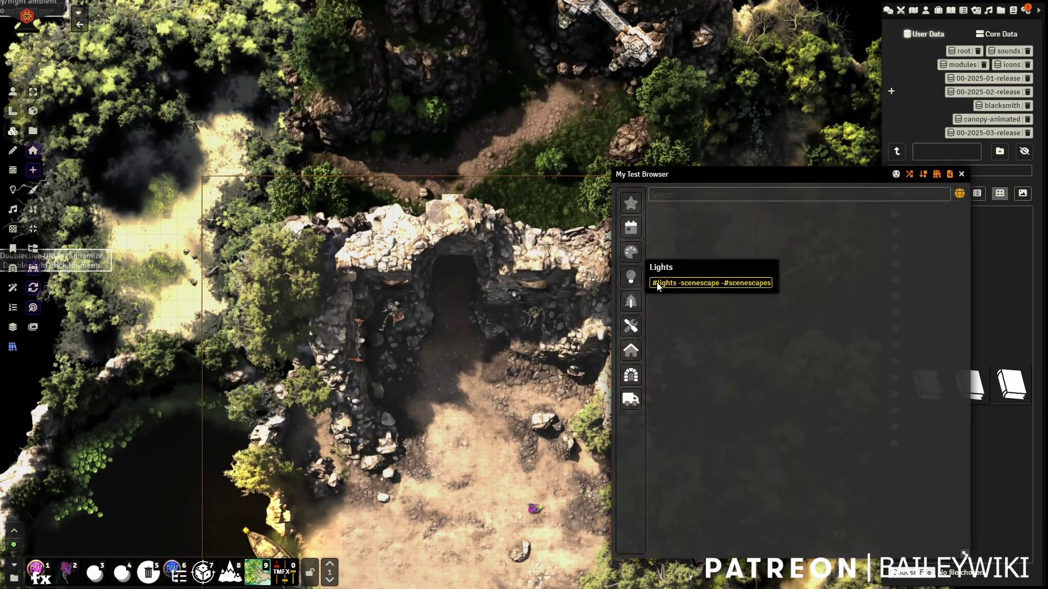
pyautogui.click(696, 194)
pyautogui.write('torc')
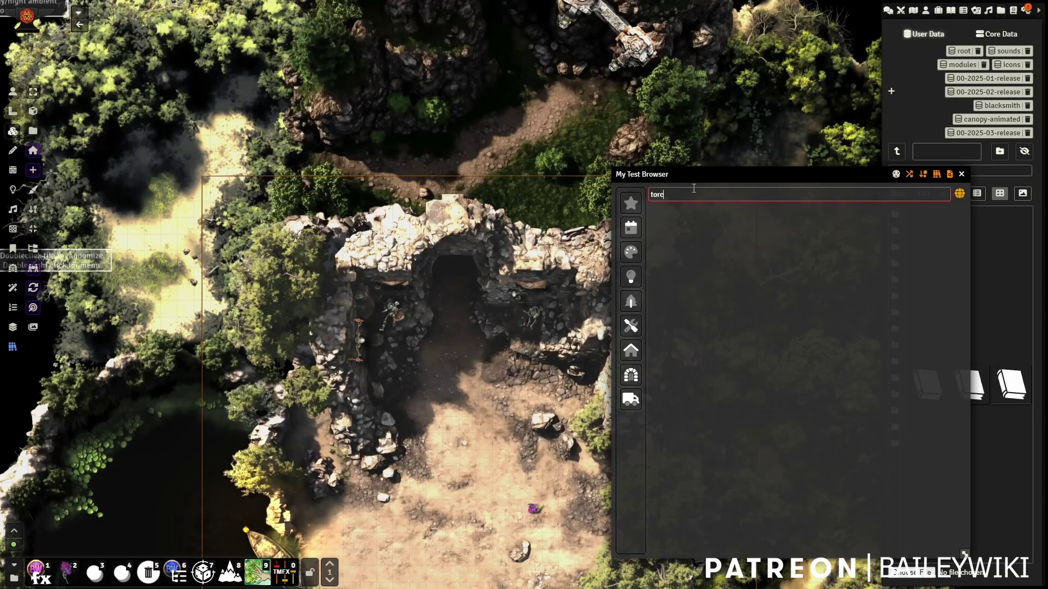
pyautogui.write('h')
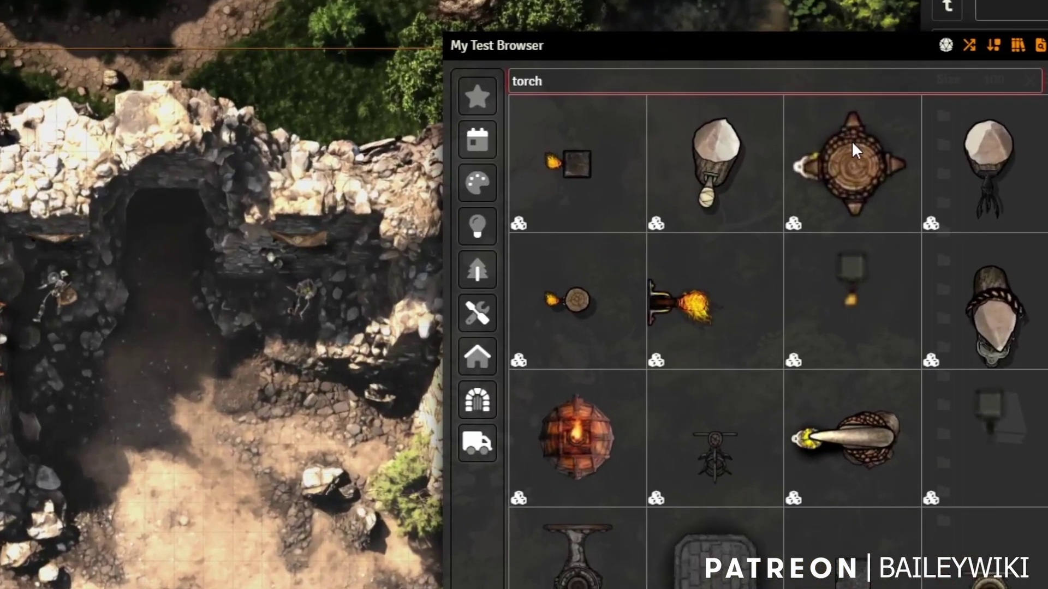
# Select the three LIGHTING Orcish Torch presets in the results and load them into the brush
pyautogui.click(724, 174)
pyautogui.click(1002, 183)
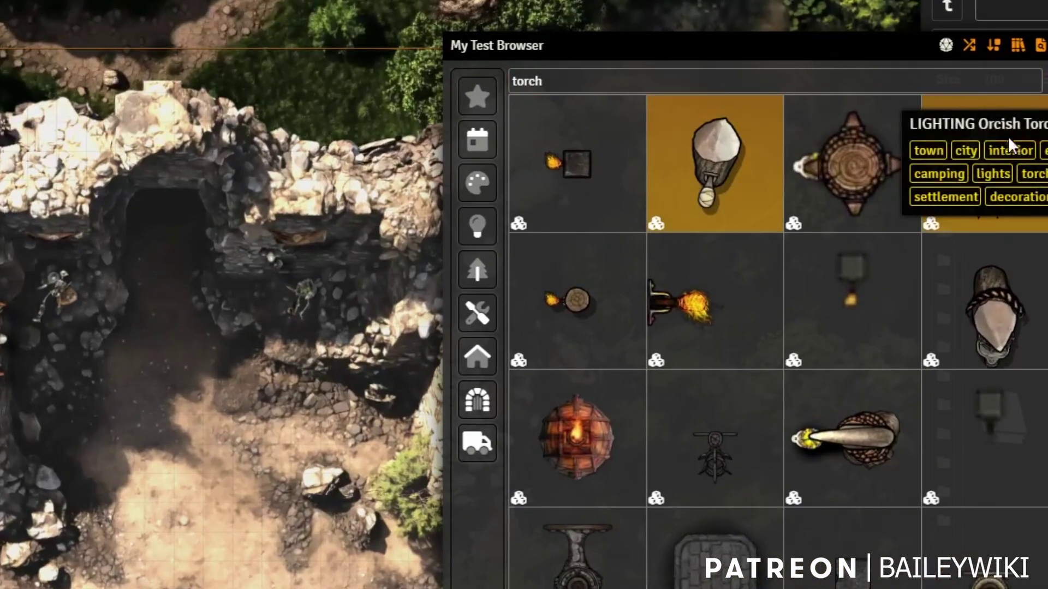
pyautogui.click(1039, 49)
pyautogui.click(1007, 308)
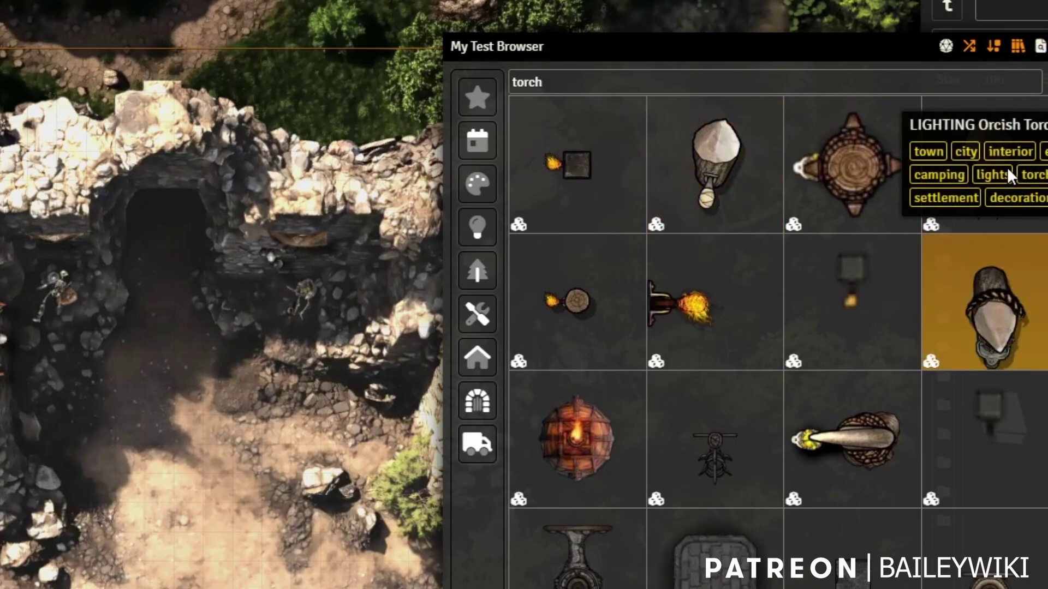
pyautogui.click(1006, 165)
pyautogui.click(724, 163)
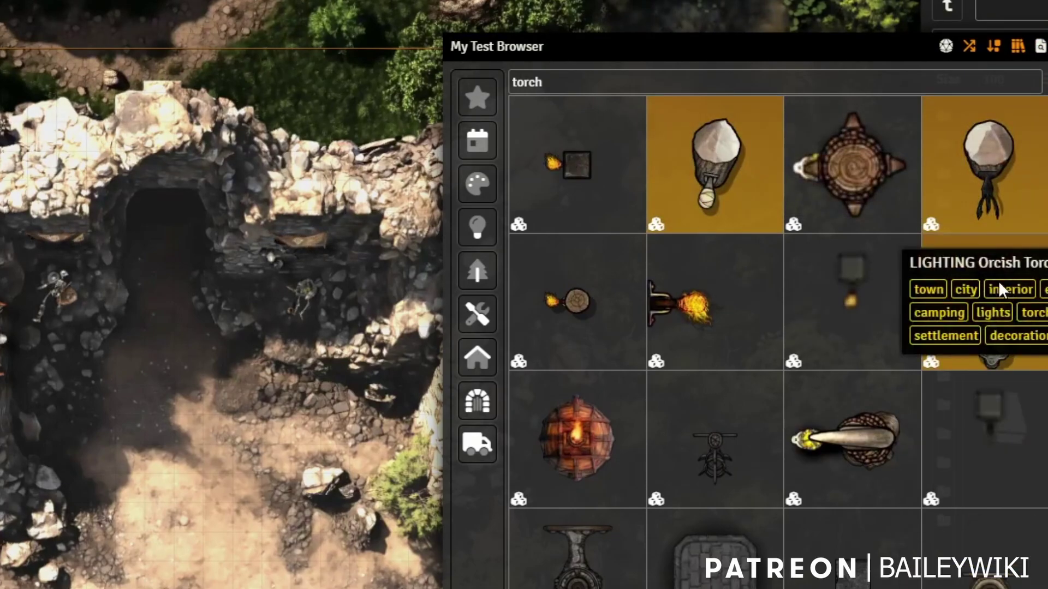
pyautogui.rightClick(987, 309)
pyautogui.click(960, 416)
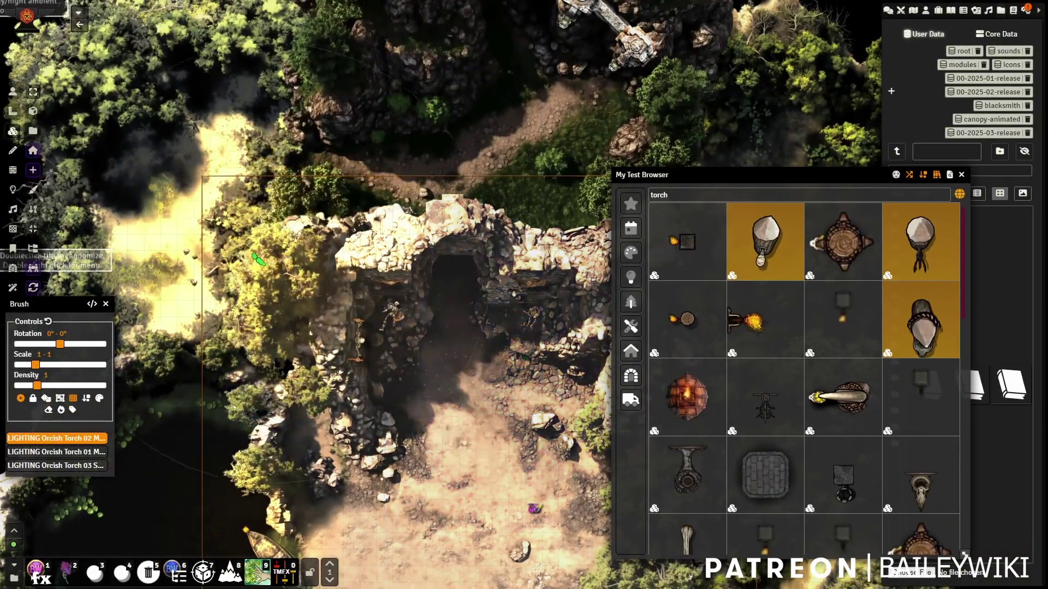
# Switch to the lighting layer and place an Orcish torch just east of the ruins' gateway
pyautogui.click(12, 191)
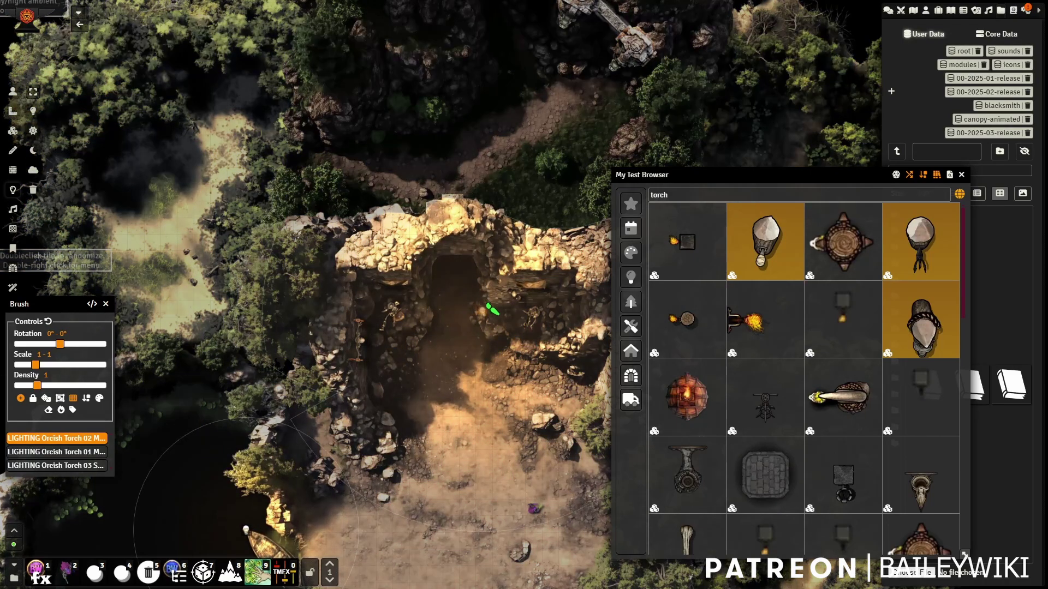
pyautogui.click(511, 322)
pyautogui.scroll(-2, 498, 426)
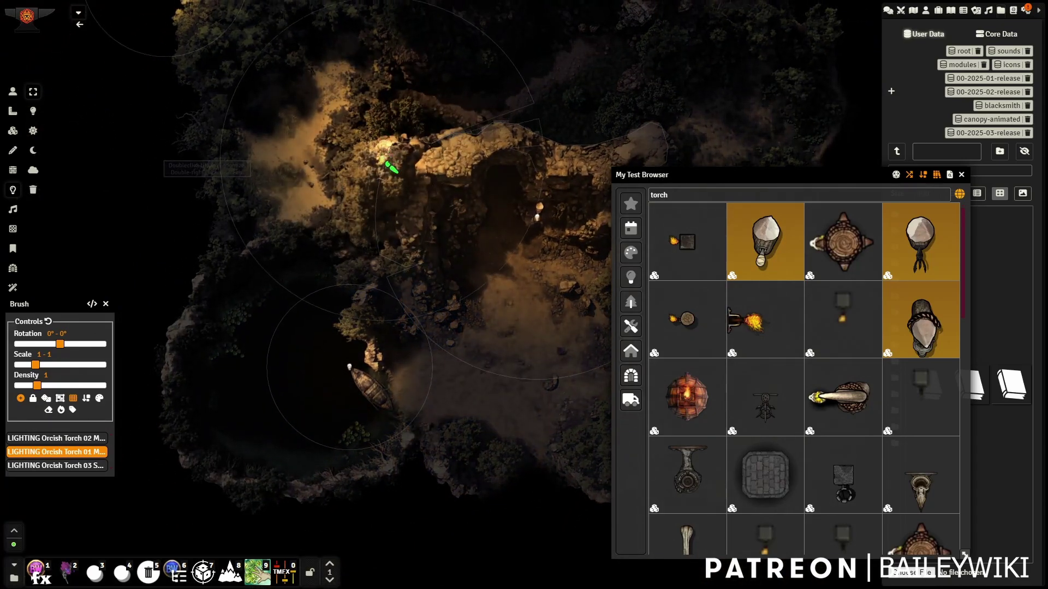
# Place two more Orcish torches around the broken column north of the ruins and stop brushing
pyautogui.moveTo(385, 166)
pyautogui.mouseDown()
pyautogui.moveTo(306, 393)
pyautogui.moveTo(244, 461)
pyautogui.mouseUp()
pyautogui.scroll(3, 433, 322)
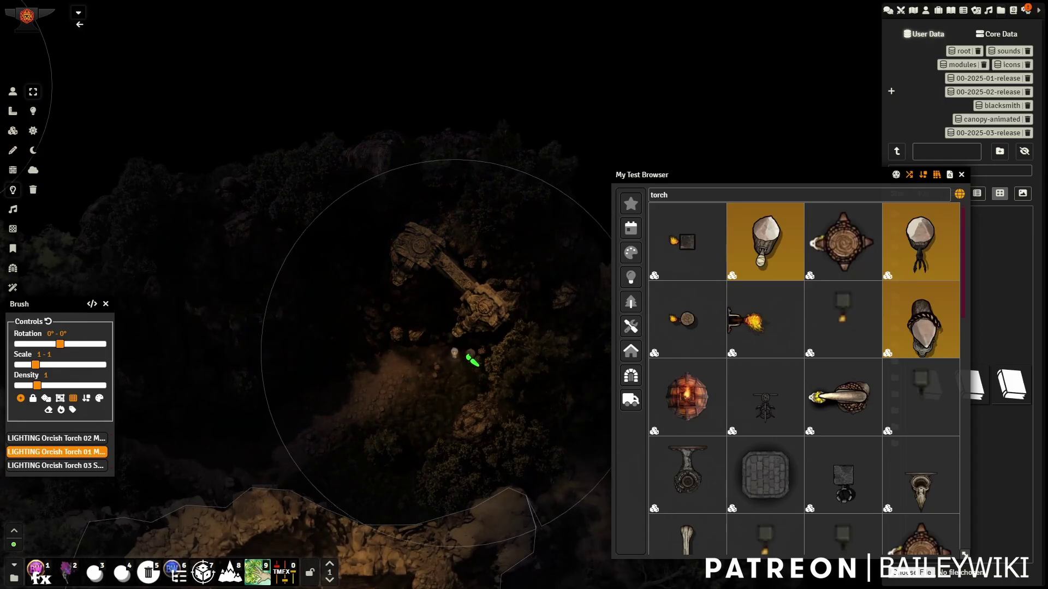
pyautogui.click(471, 357)
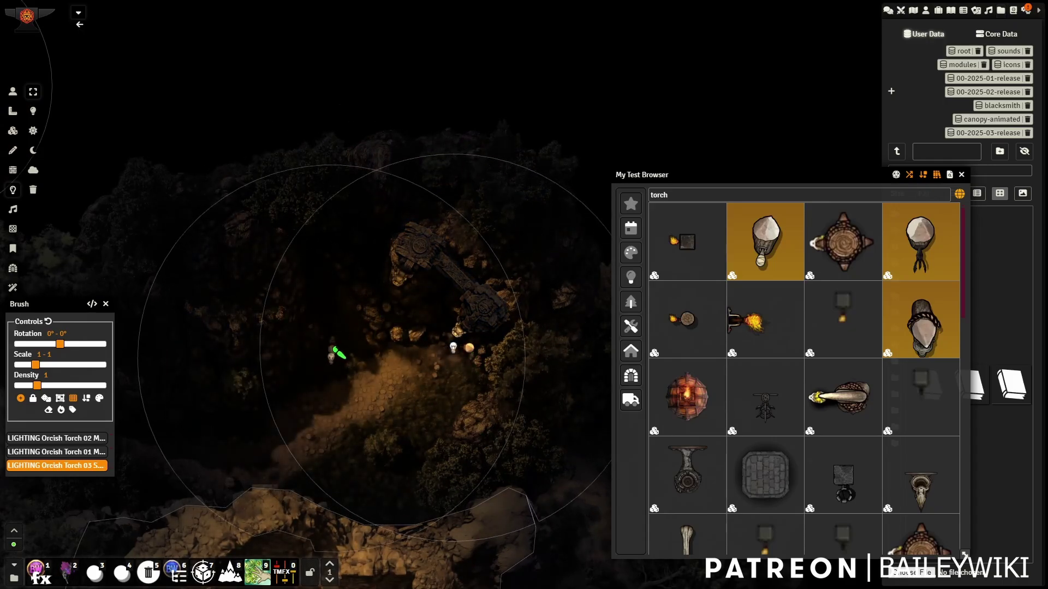
pyautogui.click(385, 293)
pyautogui.scroll(3, 423, 346)
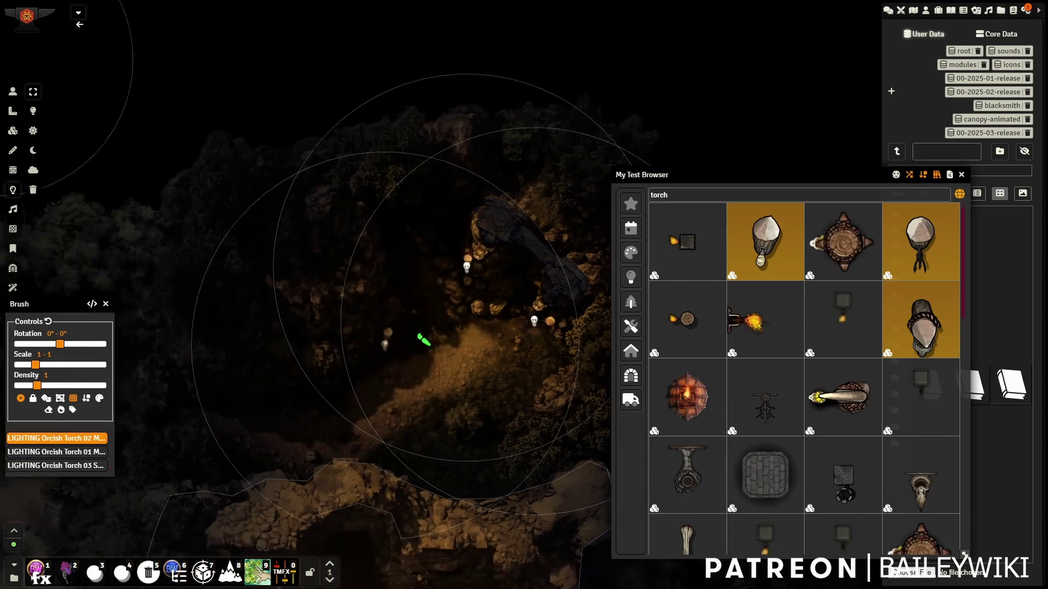
pyautogui.scroll(-5, 369, 346)
pyautogui.moveTo(463, 378)
pyautogui.mouseDown()
pyautogui.moveTo(472, 322)
pyautogui.moveTo(274, 247)
pyautogui.mouseUp()
pyautogui.scroll(-5, 451, 286)
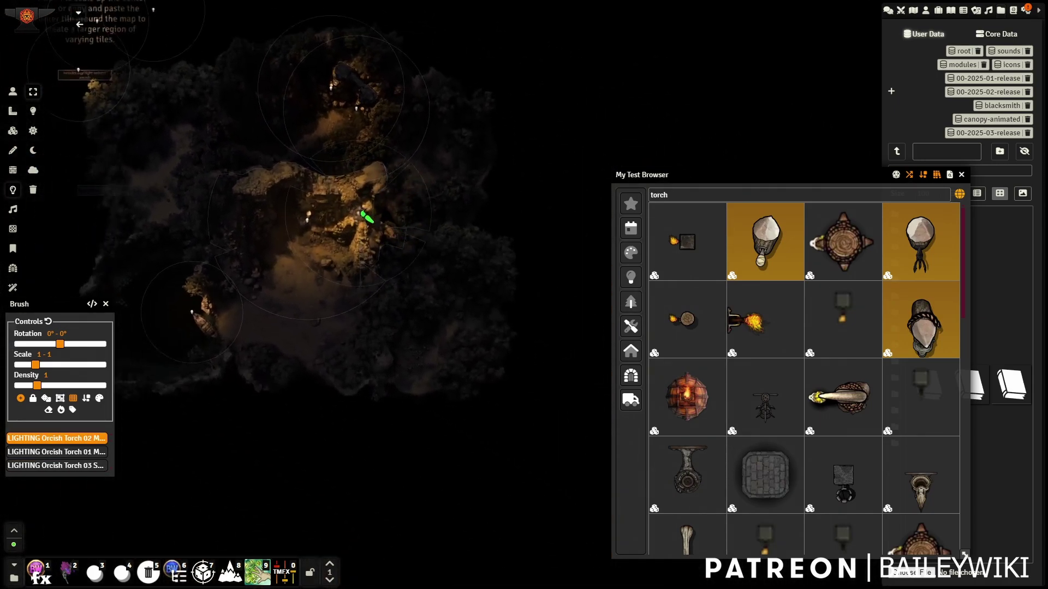
pyautogui.moveTo(305, 298); pyautogui.dragTo(451, 465)
pyautogui.press('Escape')
# Select the three leftover ambient lights around the starter template's instruction text and delete them
pyautogui.moveTo(232, 267); pyautogui.dragTo(281, 342)
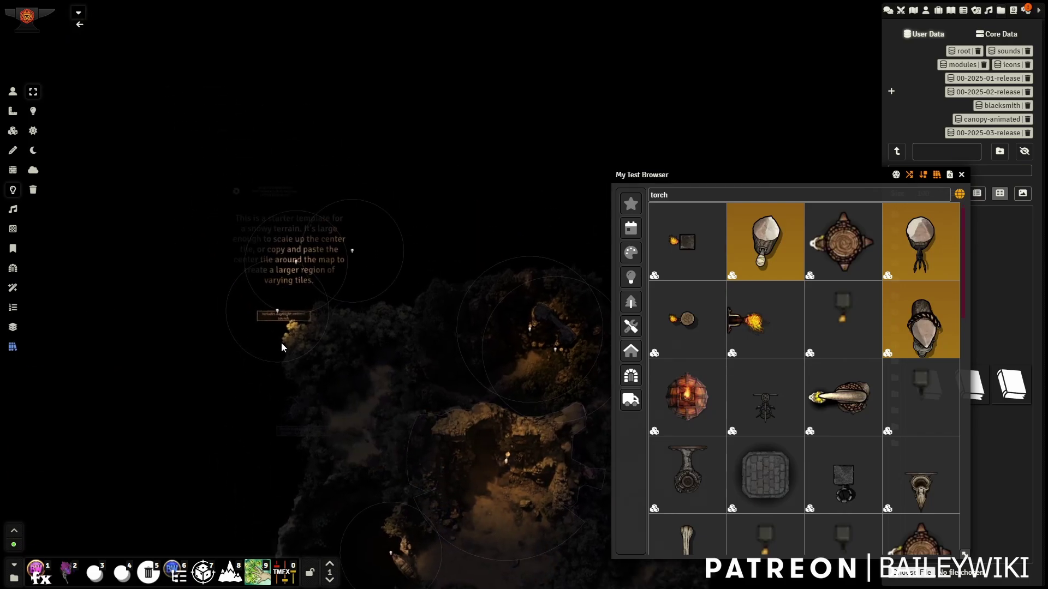
pyautogui.scroll(5, 281, 343)
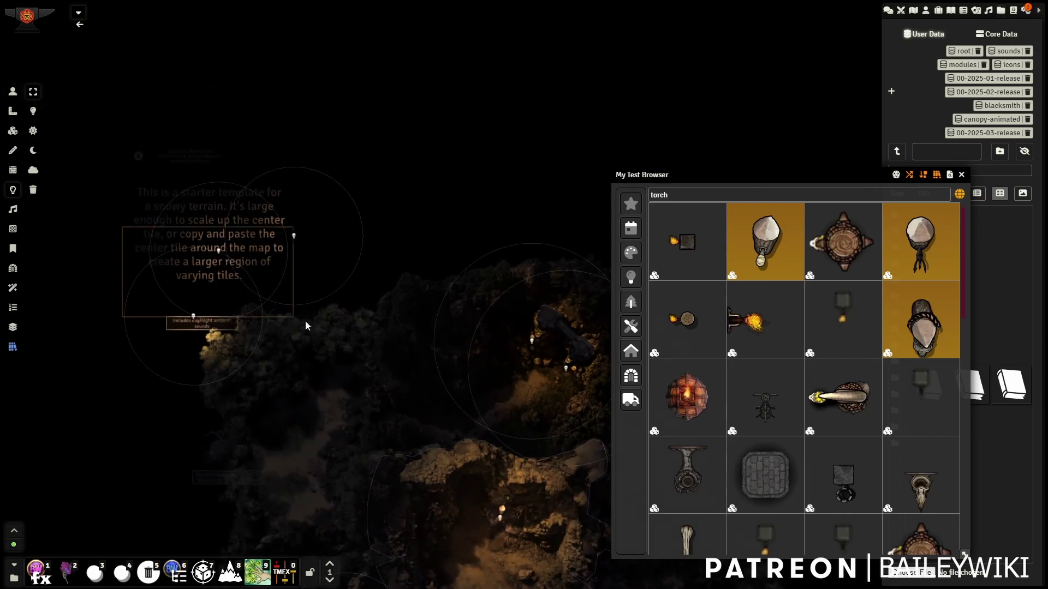
pyautogui.press('Delete')
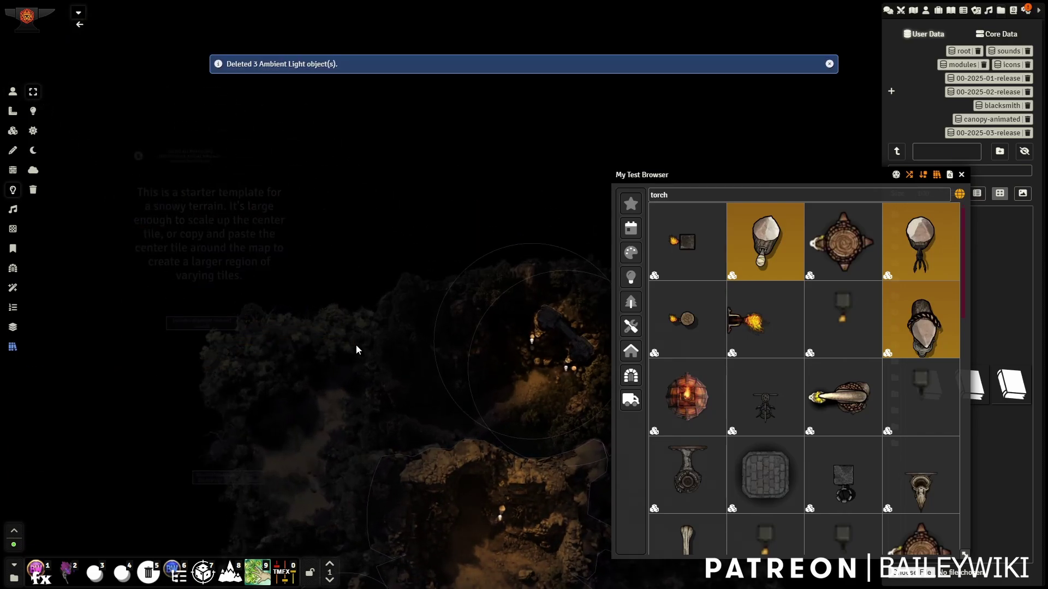
# Close the preset browser, select the token in the clearing south of the ruins, and examine the torch lighting around it
pyautogui.moveTo(487, 484); pyautogui.dragTo(336, 302)
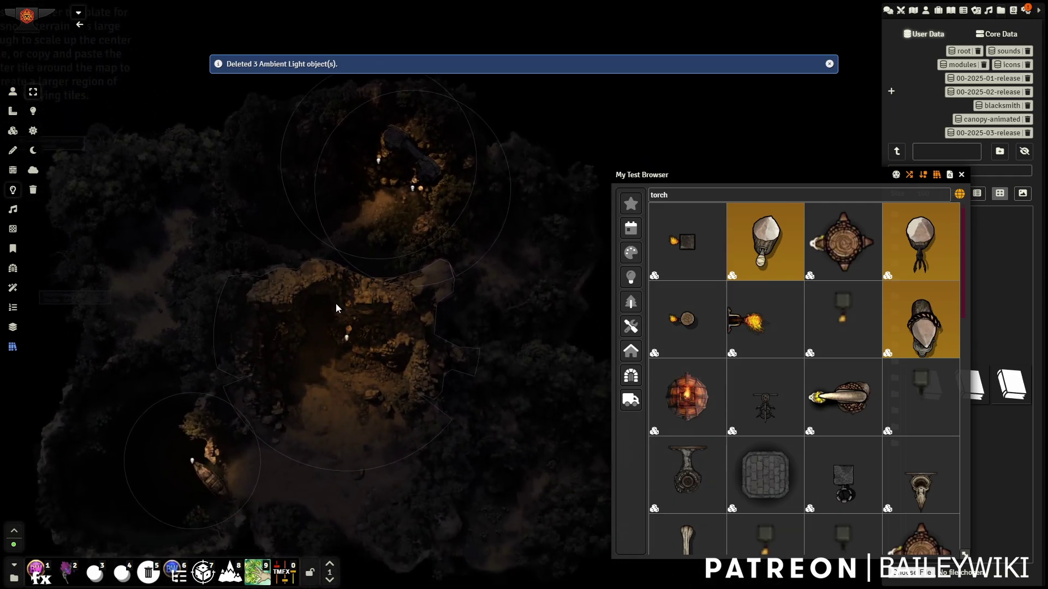
pyautogui.click(13, 93)
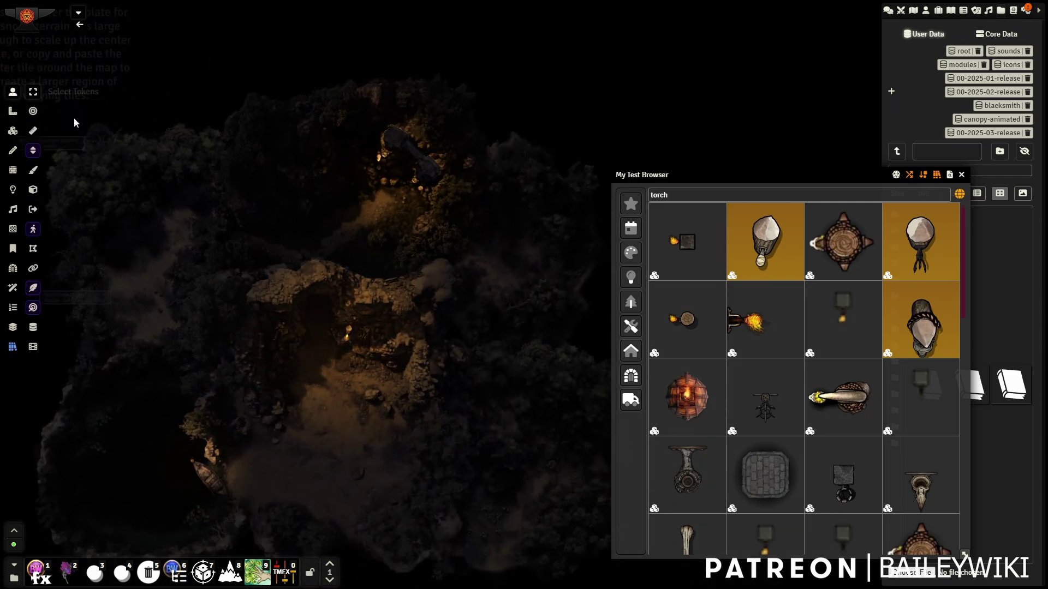
pyautogui.moveTo(190, 255); pyautogui.dragTo(546, 560)
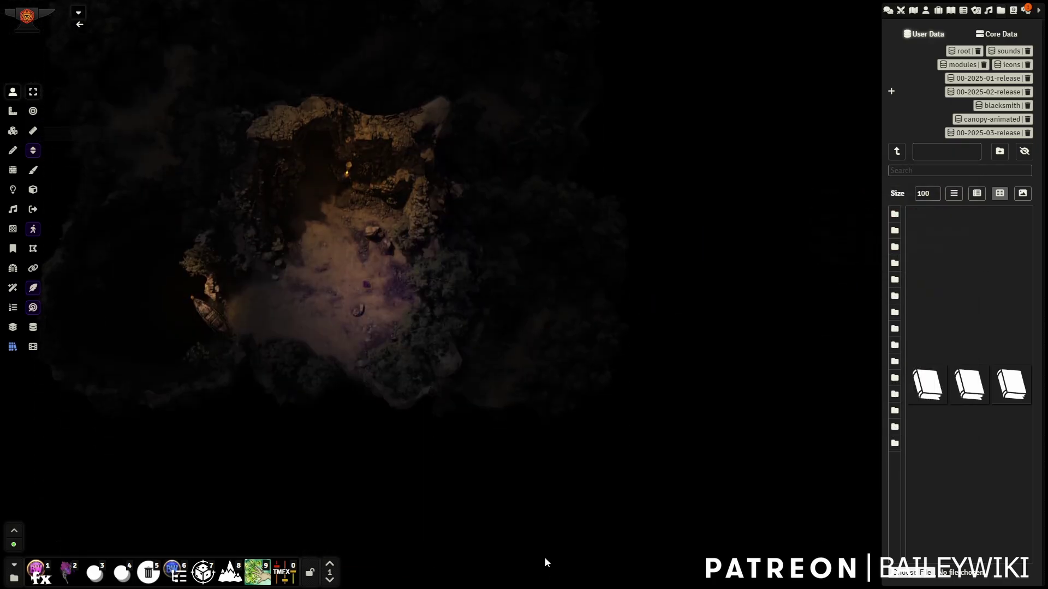
pyautogui.scroll(4, 423, 388)
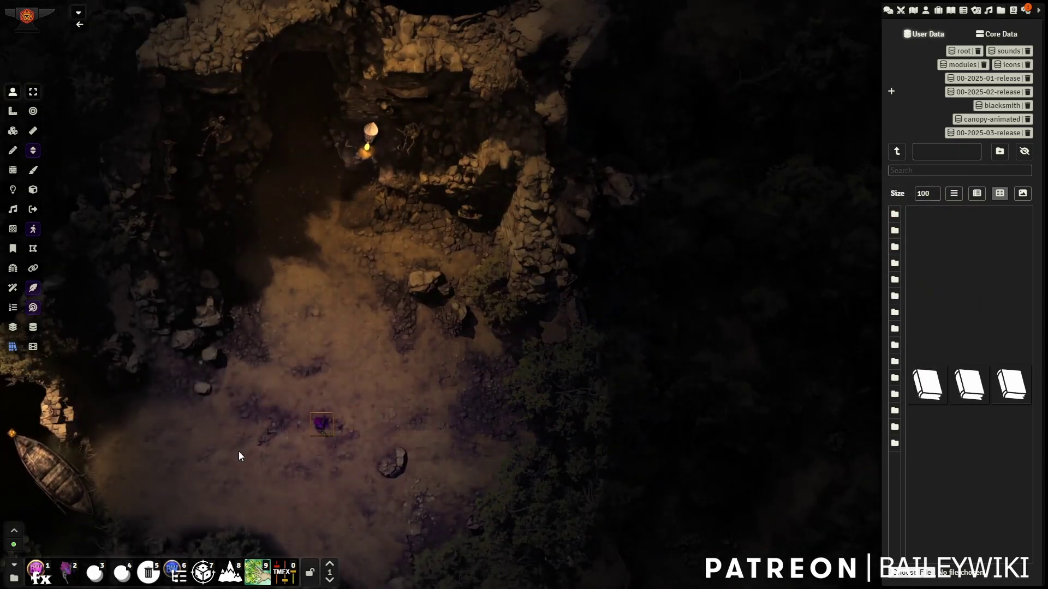
# Walk the selected token west across the clearing and into the rowboat moored at the shore
pyautogui.moveTo(288, 413); pyautogui.dragTo(465, 378)
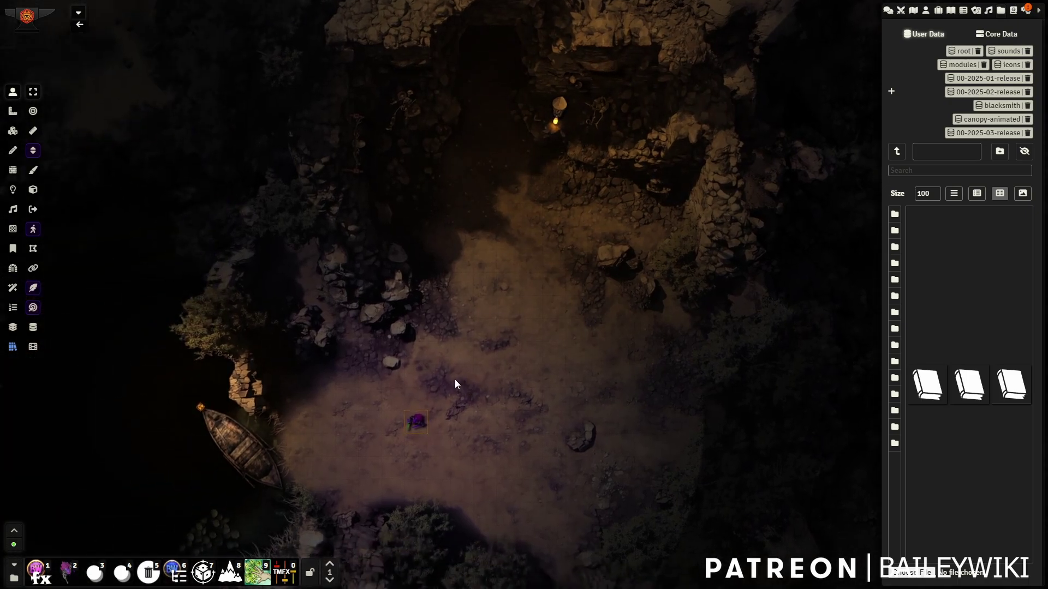
pyautogui.press('a')
pyautogui.press('a')
pyautogui.press('a')
pyautogui.press('a')
pyautogui.press('s')
pyautogui.moveTo(326, 384); pyautogui.dragTo(435, 374)
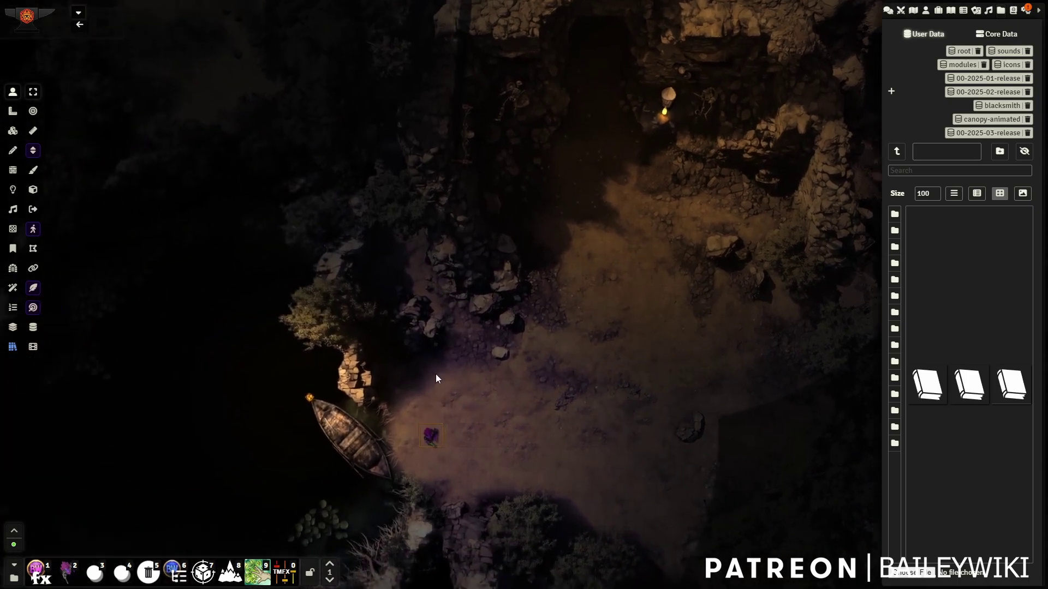
pyautogui.press('a')
pyautogui.press('a')
pyautogui.press('a')
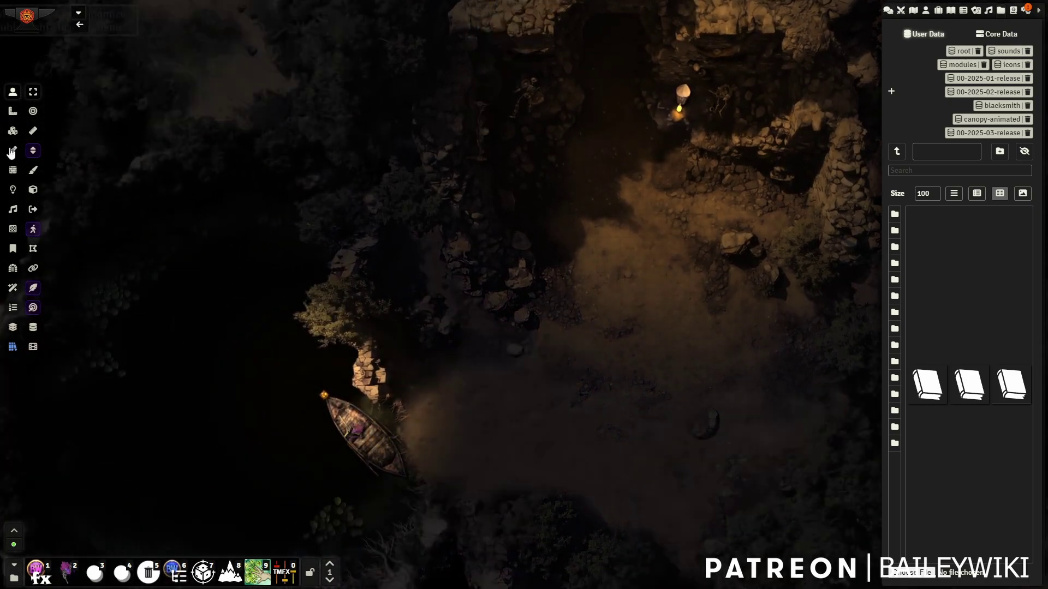
# Switch to the tile layer and move the rowboat north across the water to the shore below the sandy path
pyautogui.click(9, 136)
pyautogui.moveTo(366, 425); pyautogui.dragTo(590, 453)
pyautogui.scroll(3, 450, 442)
pyautogui.moveTo(406, 452); pyautogui.dragTo(390, 266)
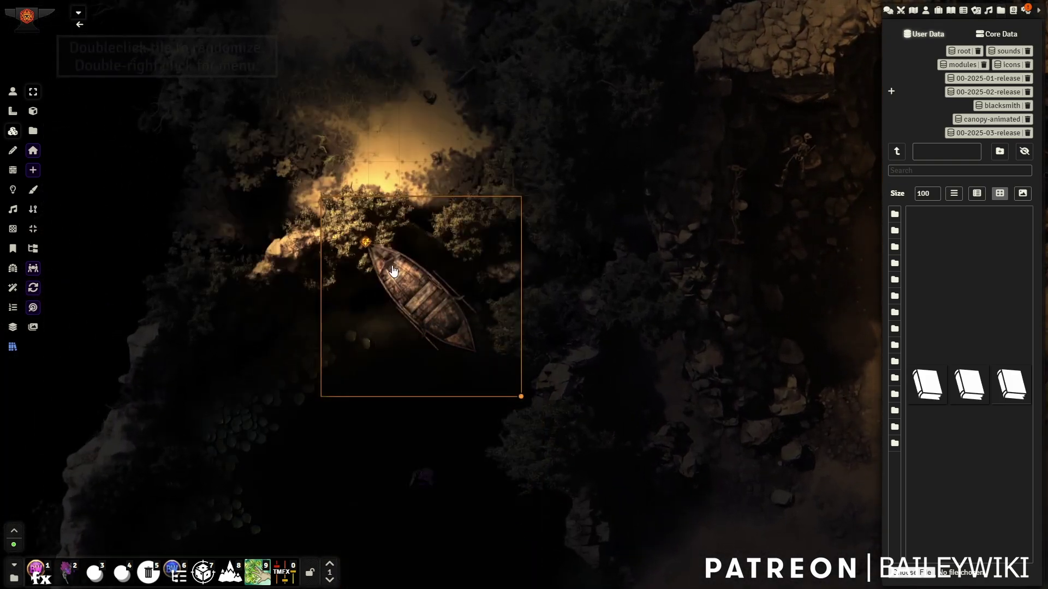
# Return to the token layer, select the token in the rowboat and move it ashore onto the sandy path
pyautogui.click(12, 91)
pyautogui.click(420, 295)
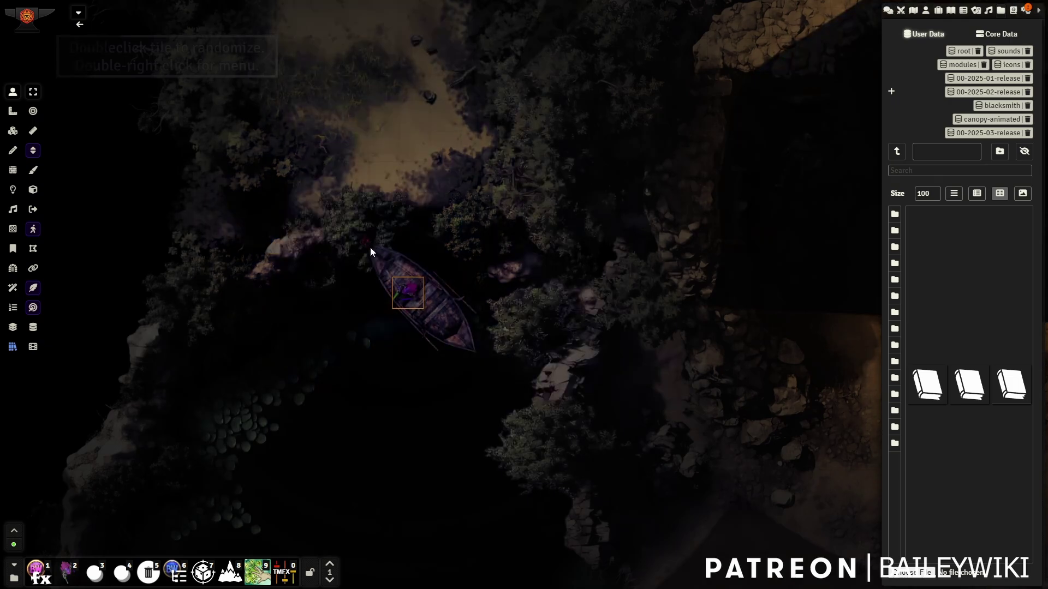
pyautogui.moveTo(408, 293); pyautogui.dragTo(390, 152)
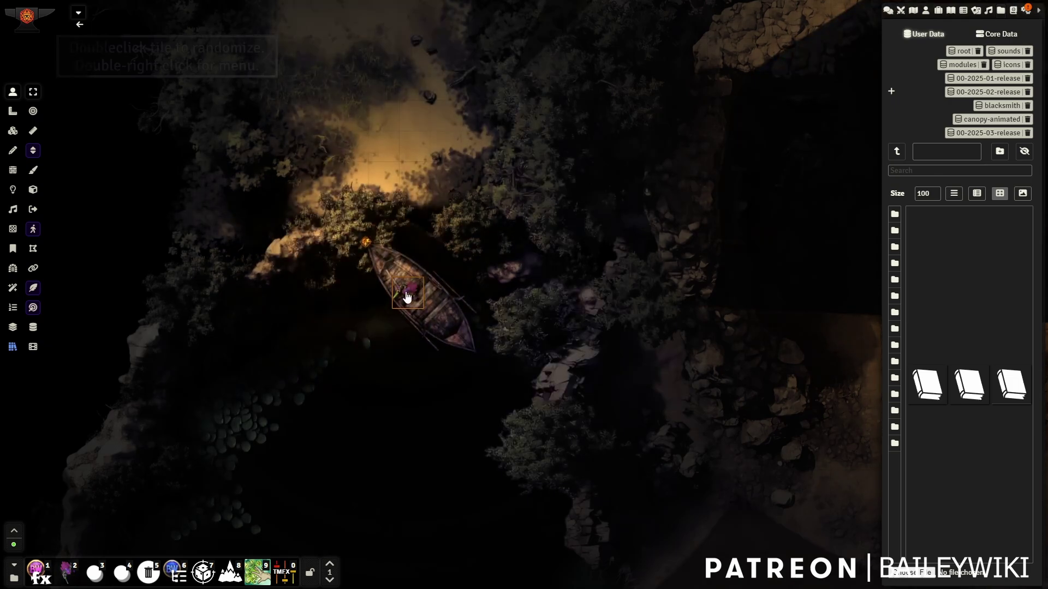
pyautogui.moveTo(440, 178); pyautogui.dragTo(339, 476)
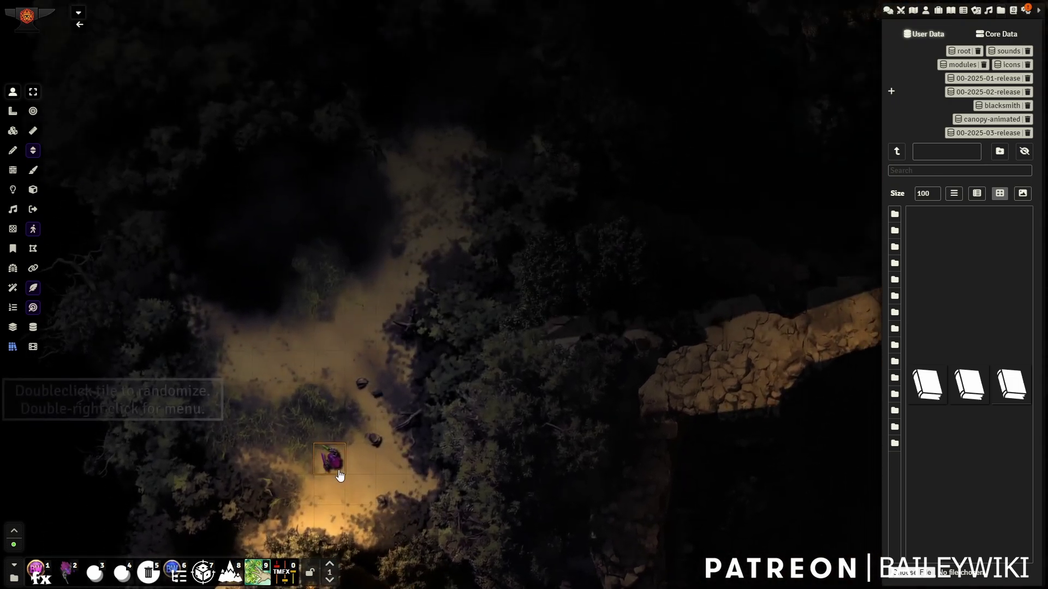
# Walk the token north along the sandy path and northeast to the edge of the forest
pyautogui.press('Up')
pyautogui.moveTo(533, 359); pyautogui.dragTo(437, 502)
pyautogui.press('Up')
pyautogui.press('Up')
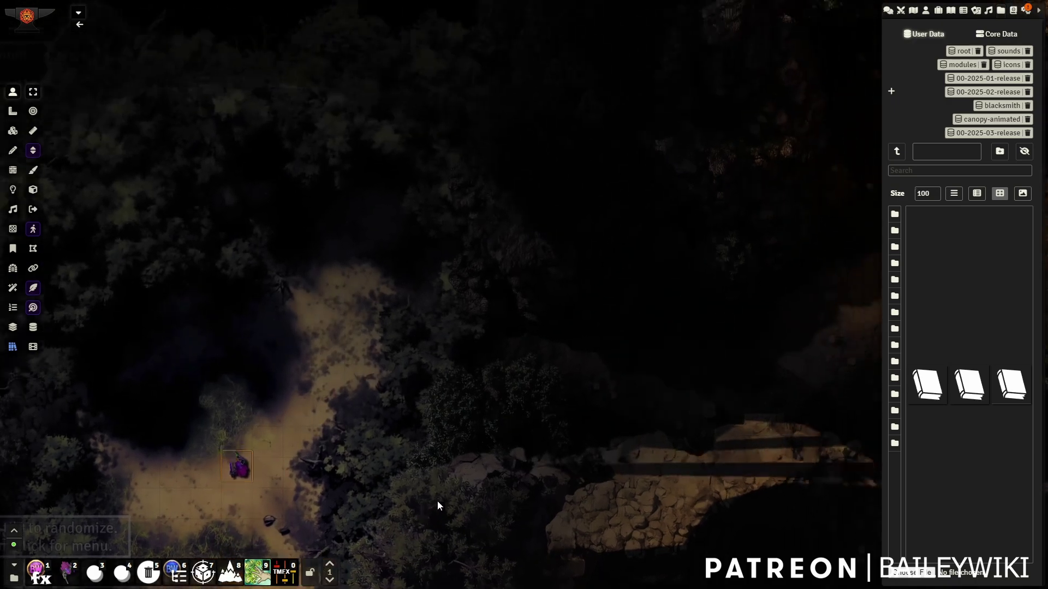
pyautogui.press('Up')
pyautogui.press('Up')
pyautogui.press('Right')
pyautogui.press('Up')
pyautogui.press('Right')
pyautogui.press('Up')
pyautogui.press('Right')
pyautogui.press('Up')
pyautogui.press('Right')
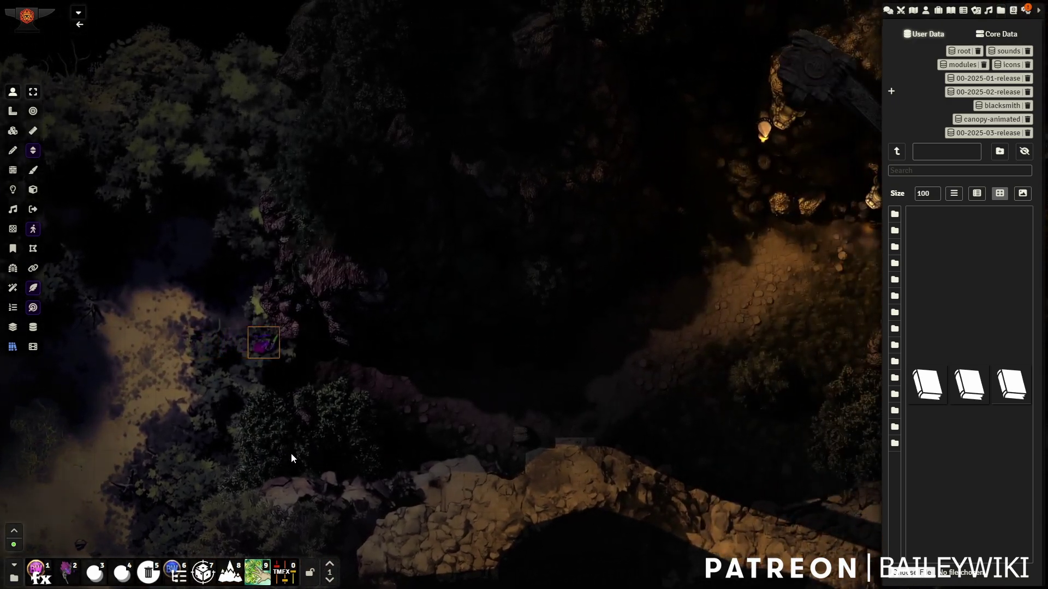
# Walk the token east through the dark forest toward the cobbled path north of the ruins
pyautogui.press('Right')
pyautogui.press('Right')
pyautogui.press('Right')
pyautogui.press('Right')
pyautogui.moveTo(596, 407); pyautogui.dragTo(348, 437)
pyautogui.press('Right')
pyautogui.press('Right')
pyautogui.press('Right')
pyautogui.press('Right')
pyautogui.press('Right')
pyautogui.press('Up')
pyautogui.press('Right')
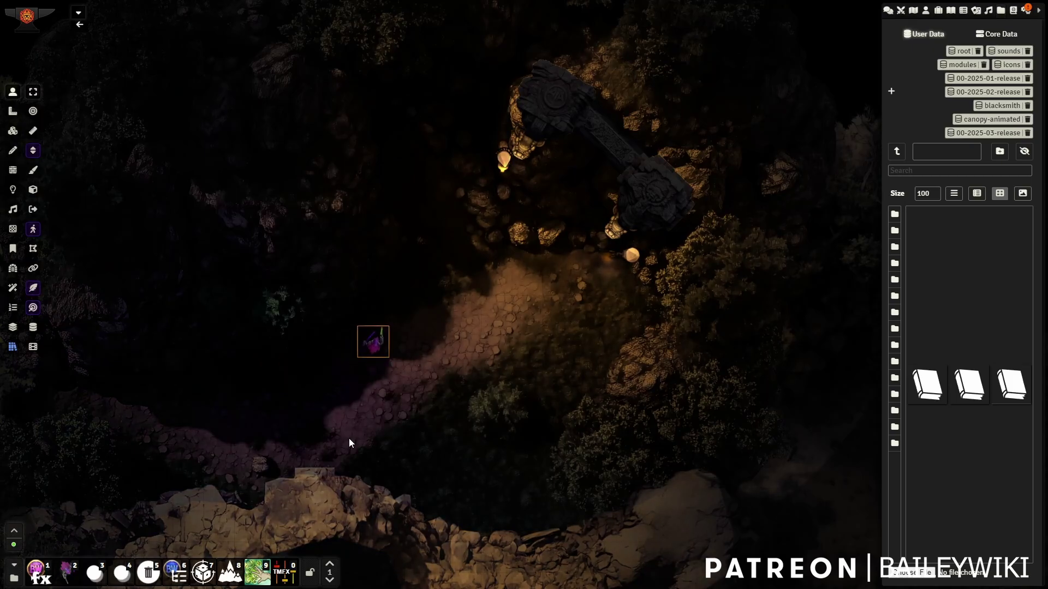
# Walk the token northeast between the two torches and underneath the broken column
pyautogui.press('Up')
pyautogui.press('Right')
pyautogui.press('Up')
pyautogui.press('Right')
pyautogui.moveTo(590, 368); pyautogui.dragTo(479, 462)
pyautogui.press('Right')
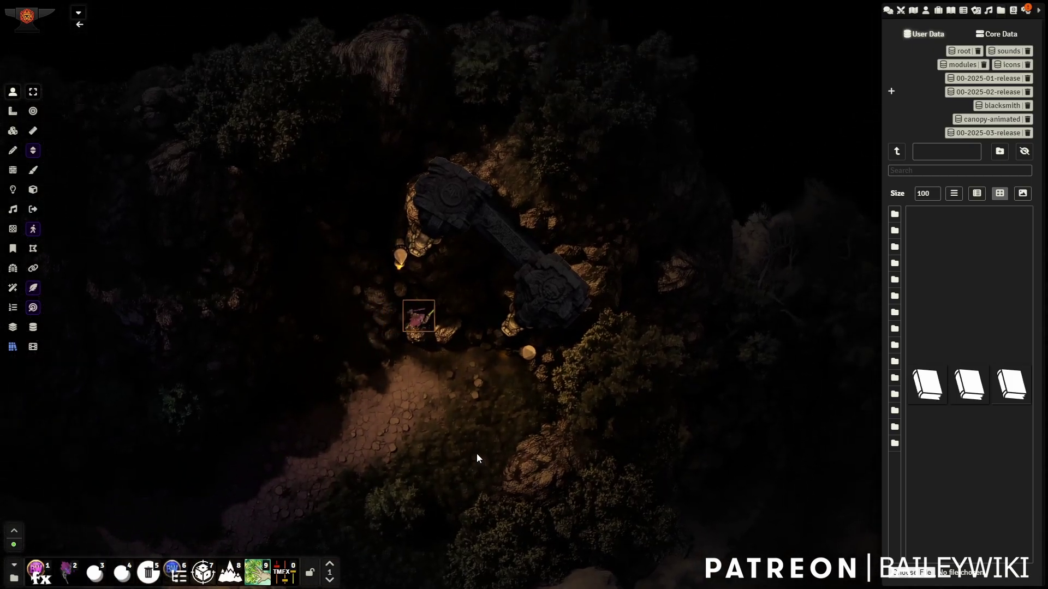
pyautogui.press('Up')
pyautogui.press('Right')
pyautogui.press('Up')
pyautogui.press('Right')
pyautogui.press('Right')
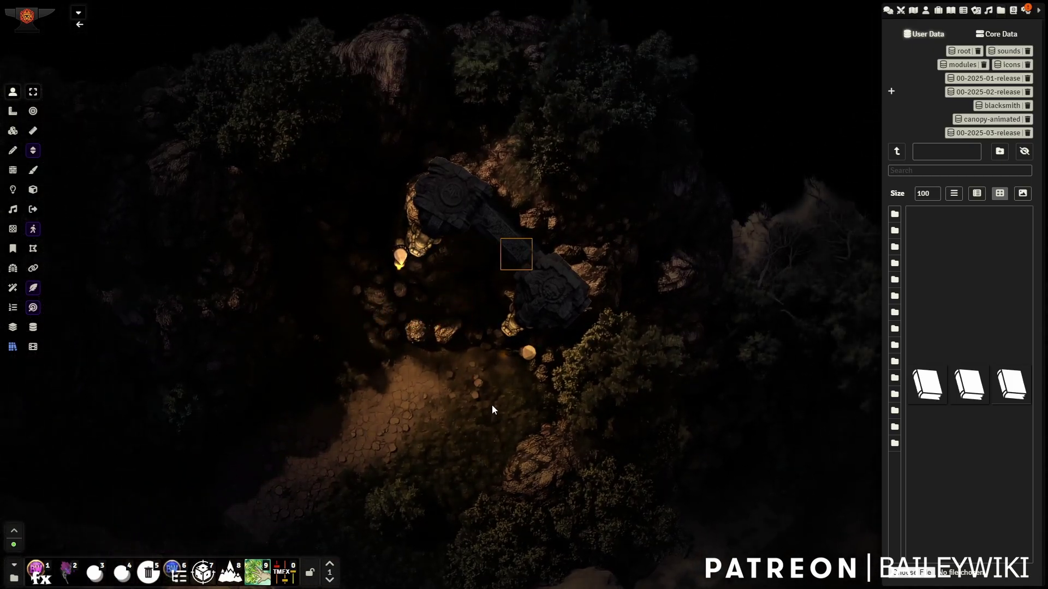
# Walk the token out from under the broken column and southwest back onto the cobbled path
pyautogui.press('Left')
pyautogui.press('Down')
pyautogui.press('Down')
pyautogui.press('Left')
pyautogui.scroll(-3, 480, 428)
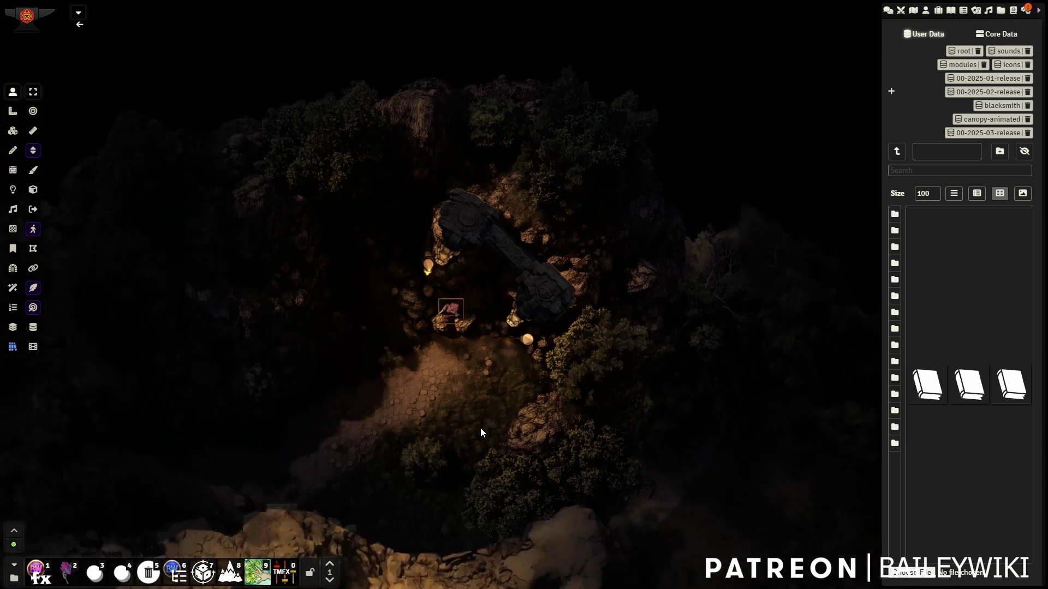
pyautogui.press('Down')
pyautogui.press('Left')
pyautogui.press('Down')
pyautogui.press('Down')
pyautogui.moveTo(492, 464); pyautogui.dragTo(510, 235)
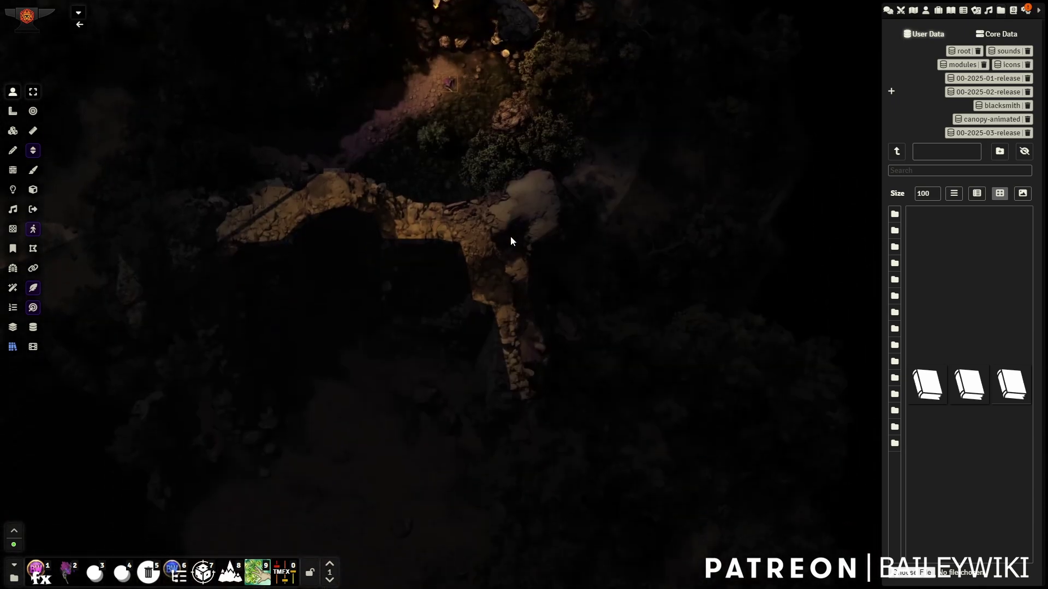
# Switch to the tile layer and move the rowboat back to its mooring beside the southern clearing
pyautogui.click(12, 133)
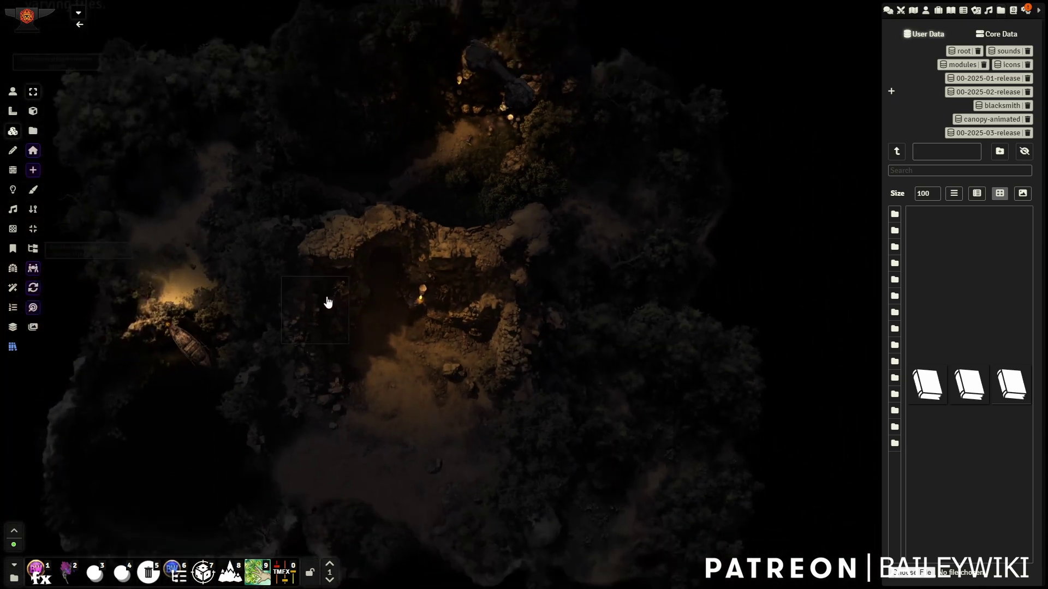
pyautogui.click(12, 192)
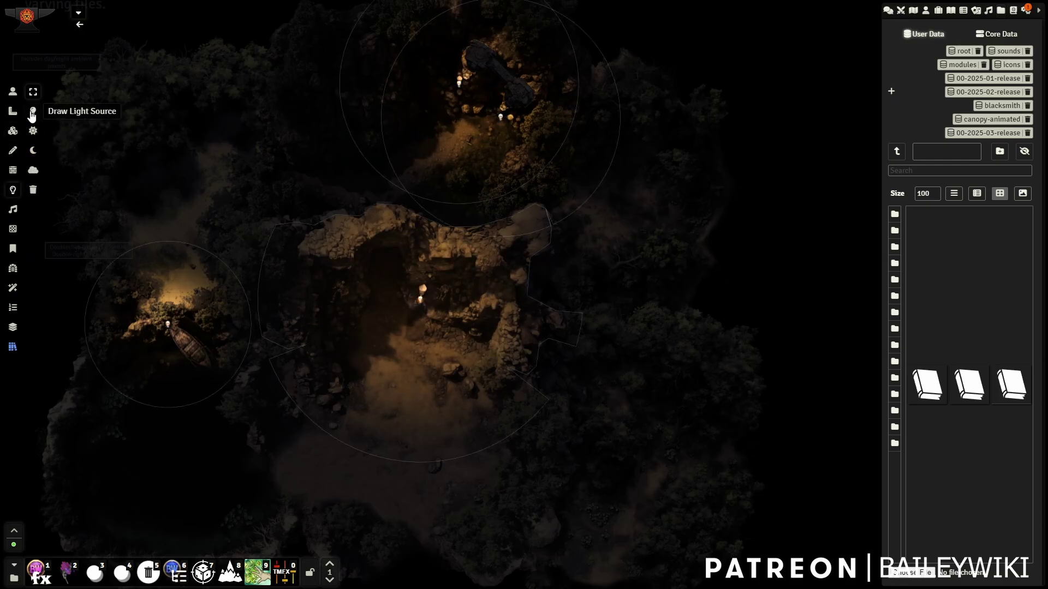
pyautogui.click(13, 131)
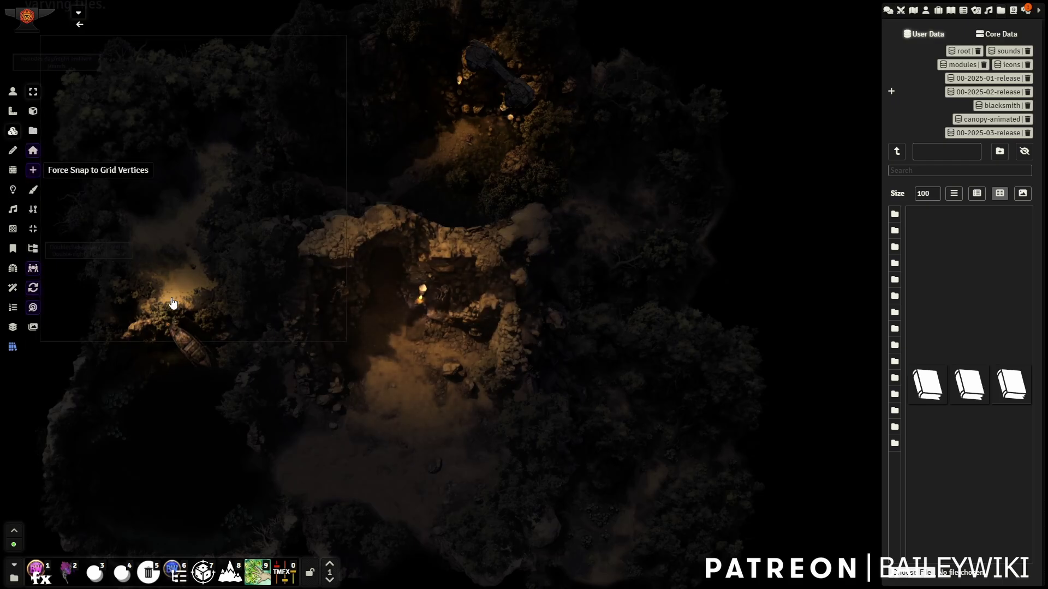
pyautogui.moveTo(247, 465); pyautogui.dragTo(255, 468)
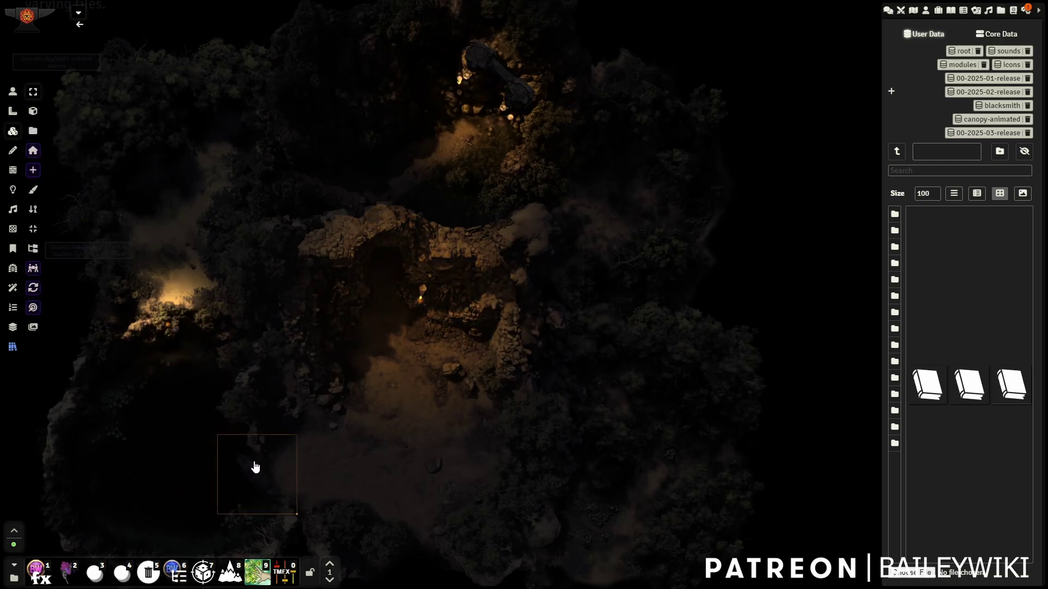
pyautogui.rightClick(483, 487)
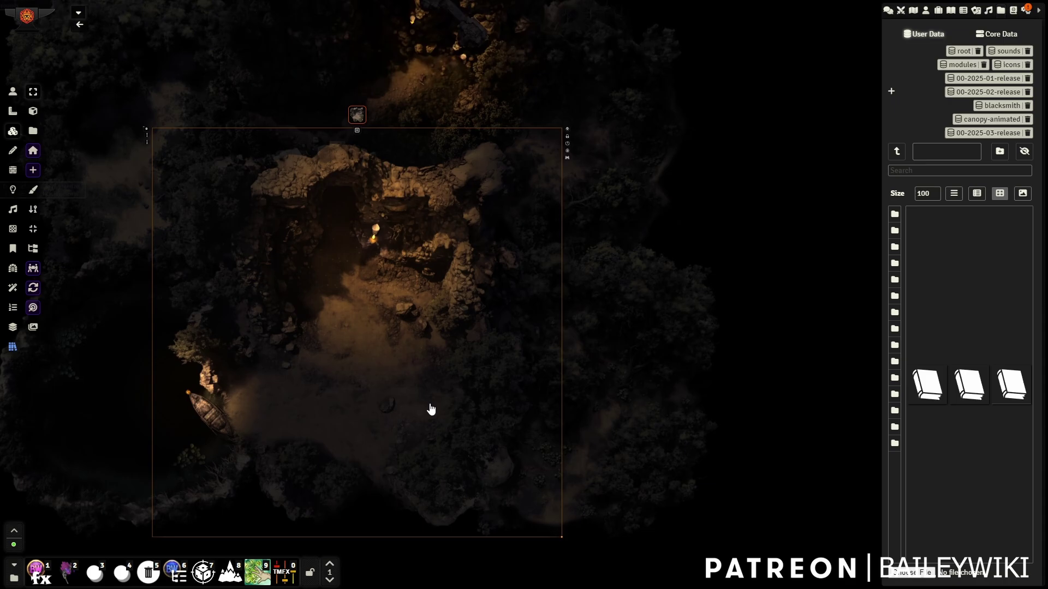
# Return to the token layer, open the current scene's configuration and enter a new scene name beginning "Ruins in th"
pyautogui.click(13, 93)
pyautogui.moveTo(308, 137); pyautogui.dragTo(404, 337)
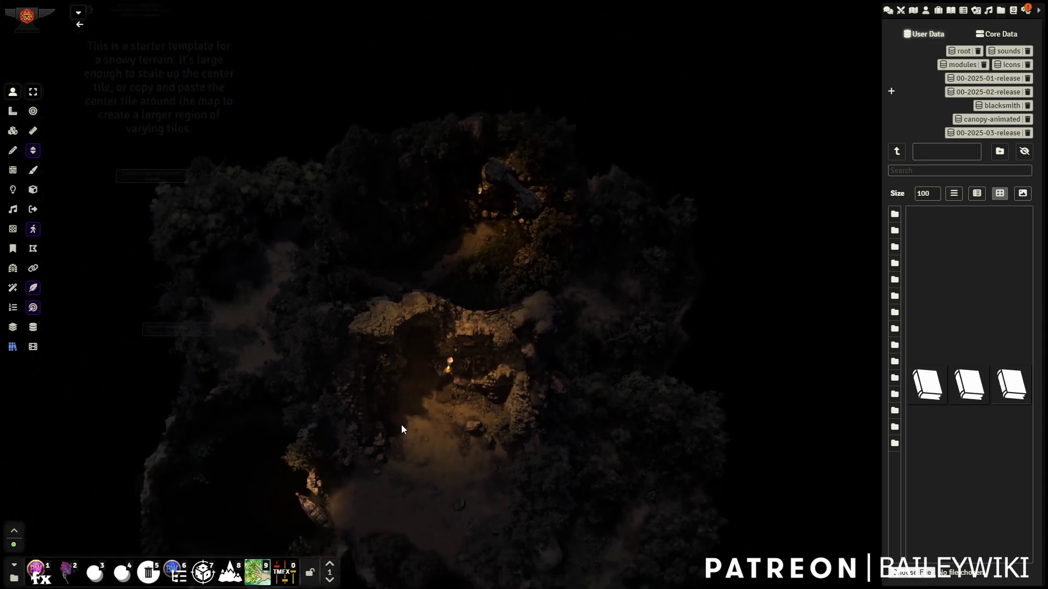
pyautogui.moveTo(401, 424); pyautogui.dragTo(438, 394)
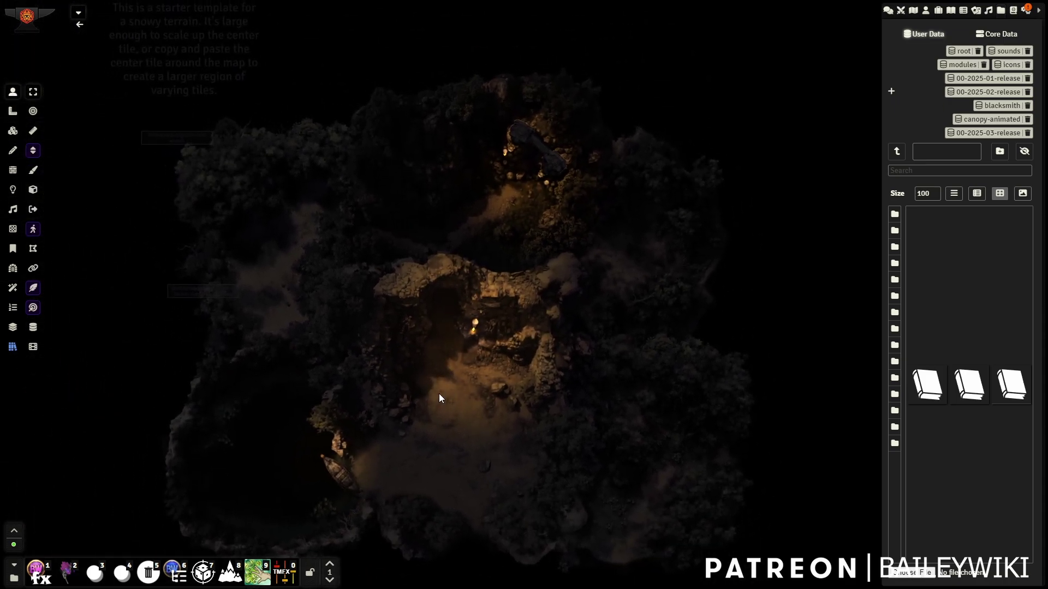
pyautogui.scroll(5, 427, 408)
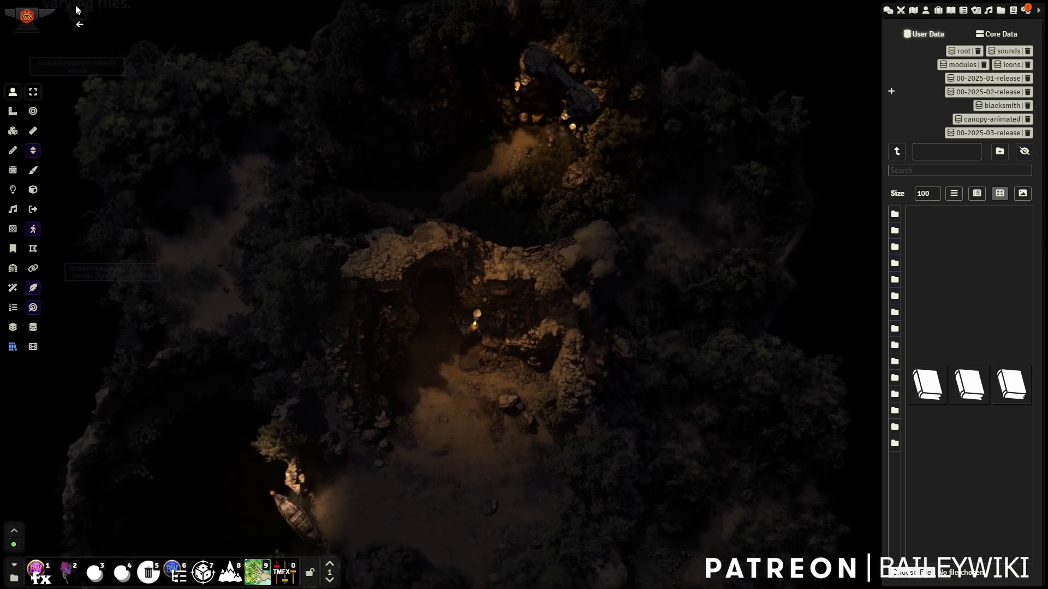
pyautogui.click(76, 11)
pyautogui.rightClick(343, 61)
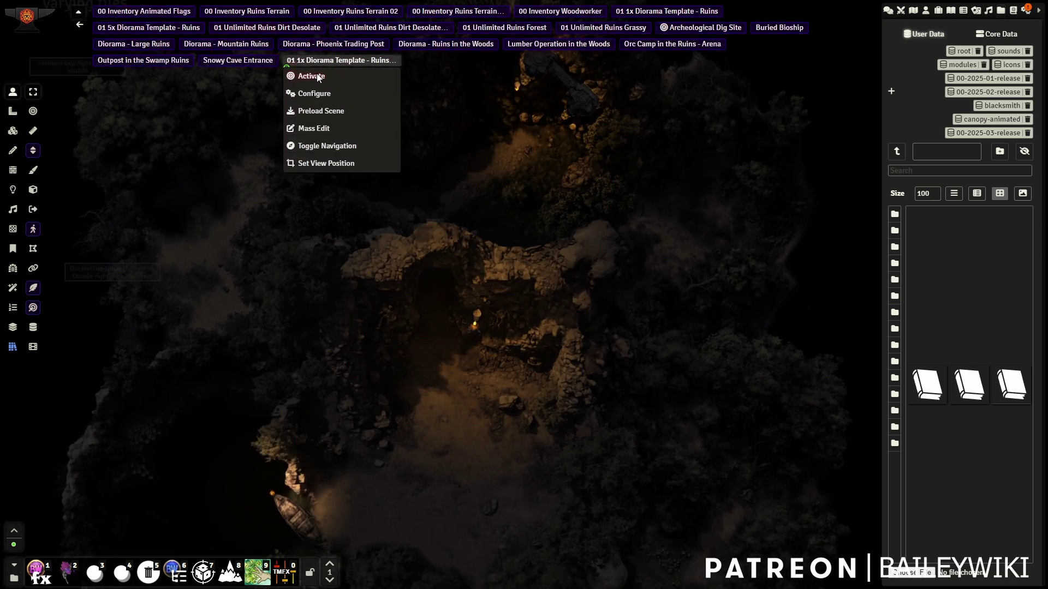
pyautogui.click(312, 94)
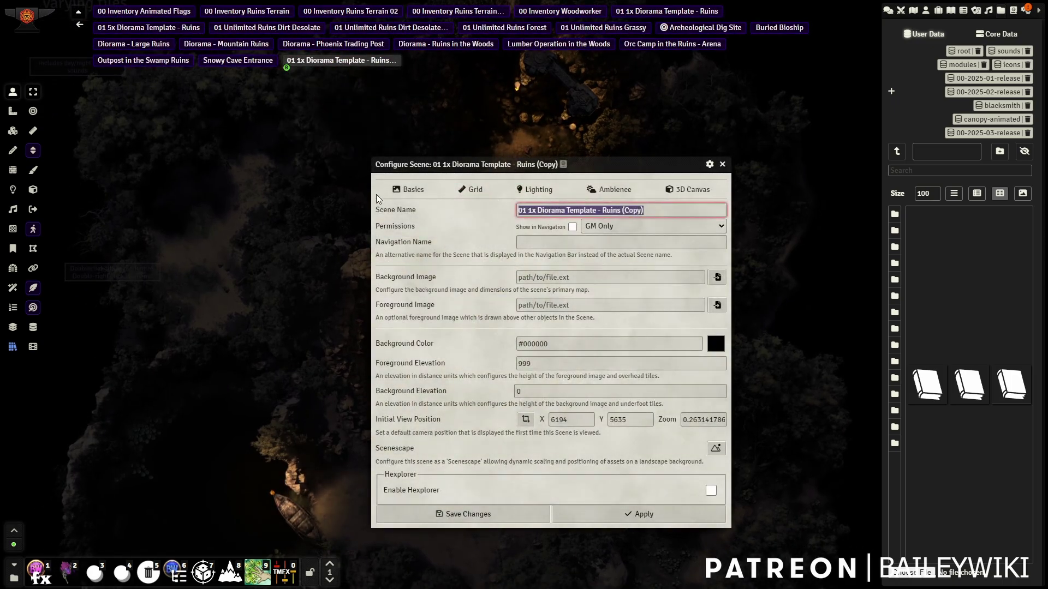
pyautogui.write('Ruins in th')
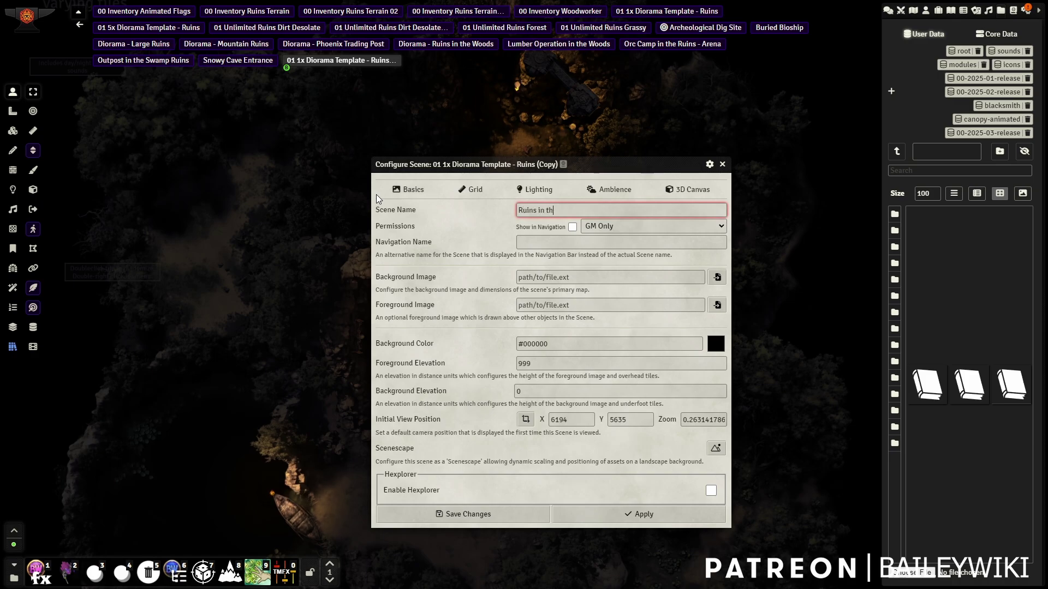